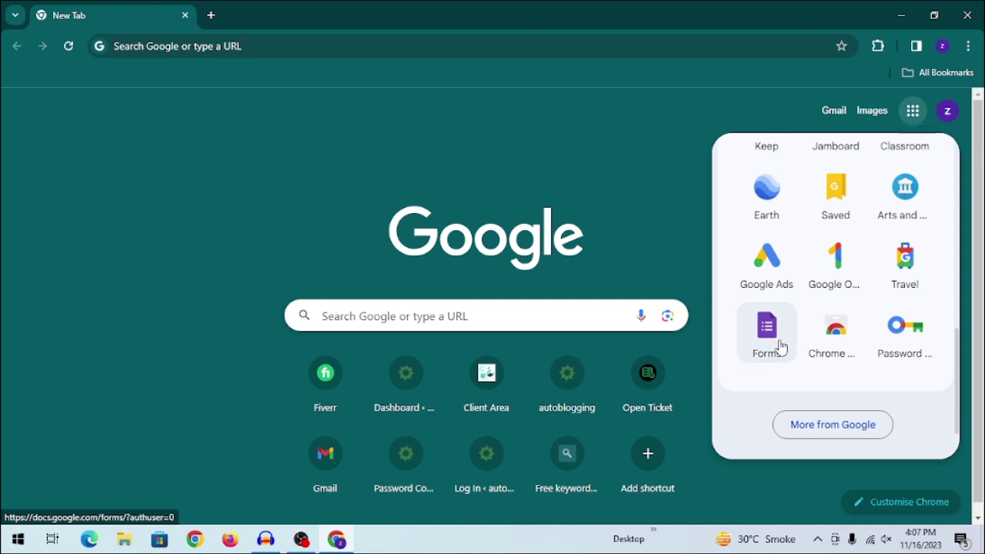
- Search the web for "google forms" in a new browser tab
double_click(211, 15)
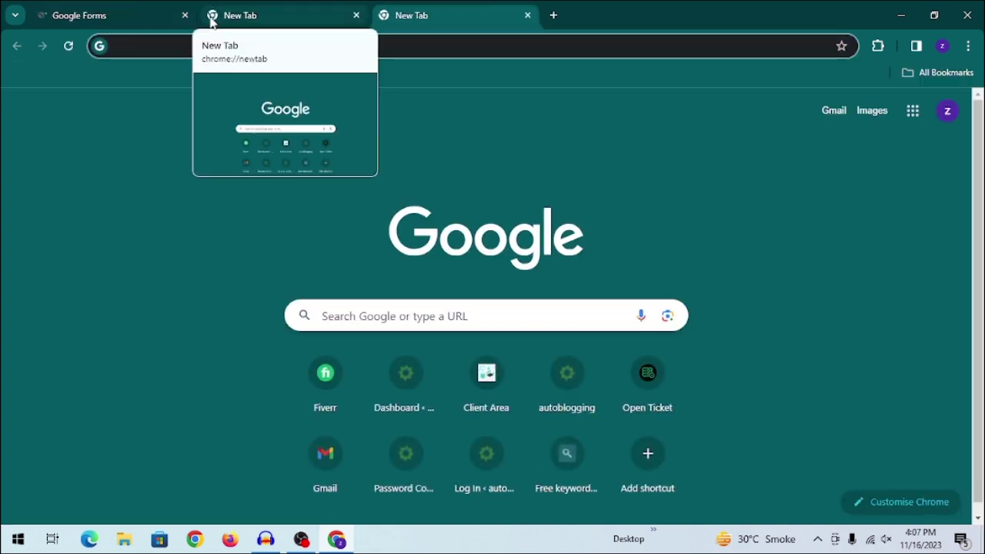
left_click(31, 11)
left_click(270, 12)
left_click(250, 43)
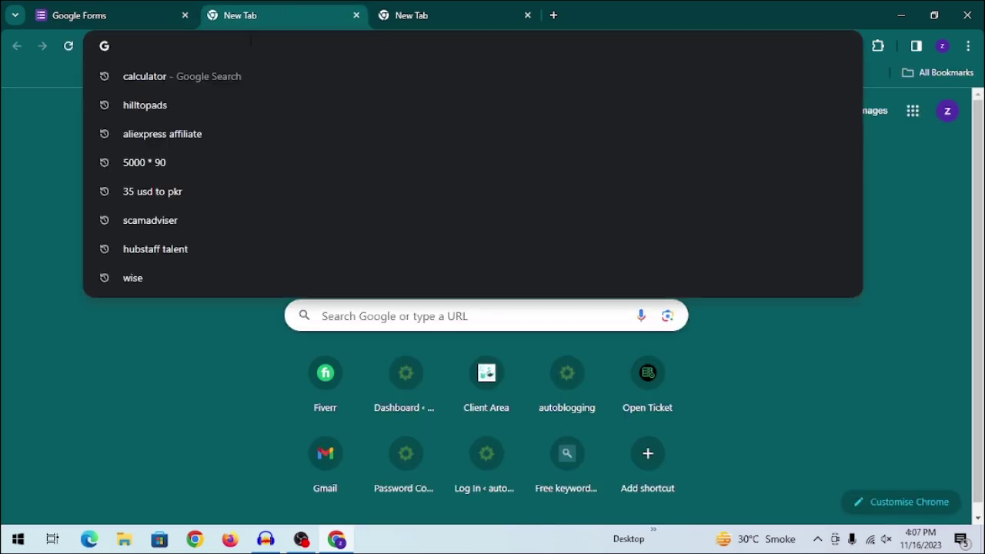
type("google for")
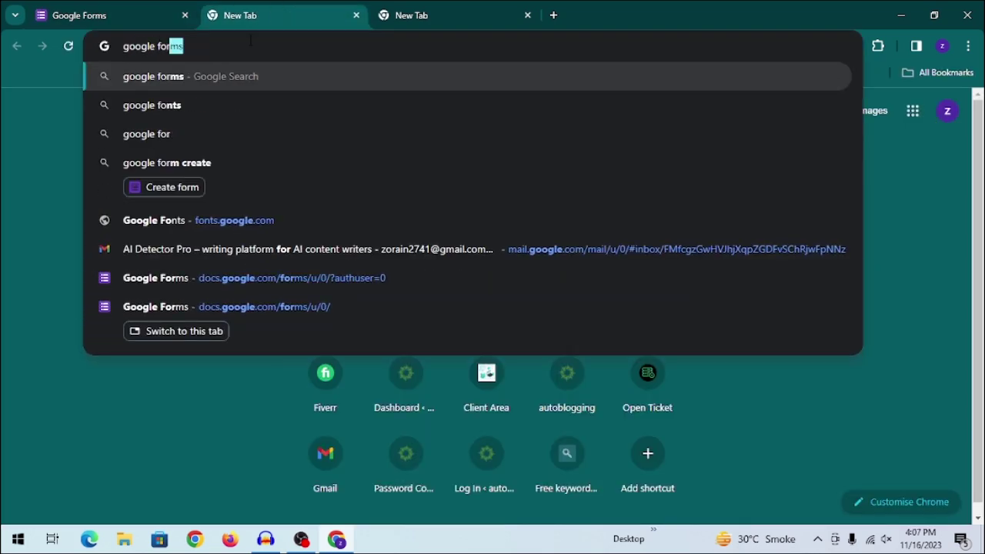
key("Return")
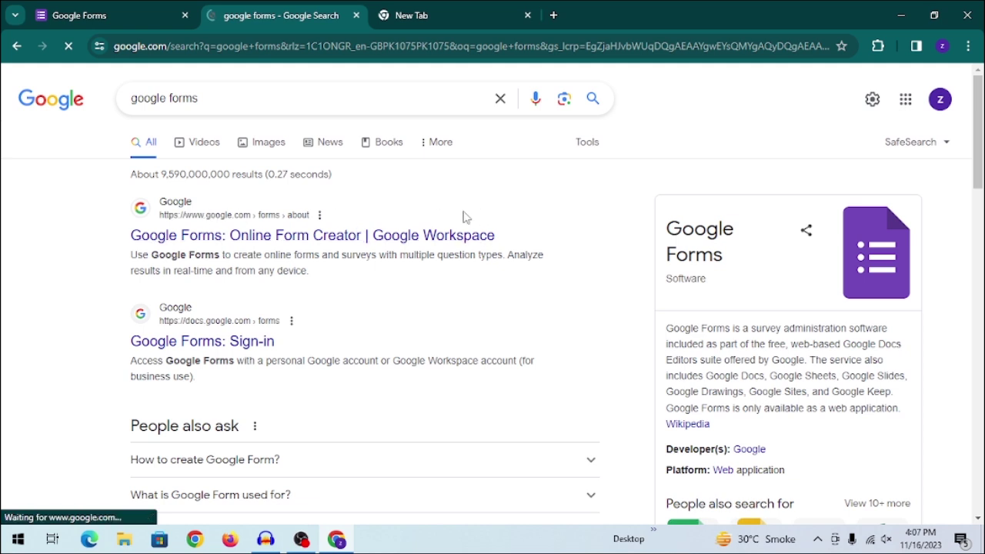
- Try to open the Google Forms: Online Form Creator result, and close both extra tabs to return to Google Forms
left_click(422, 238)
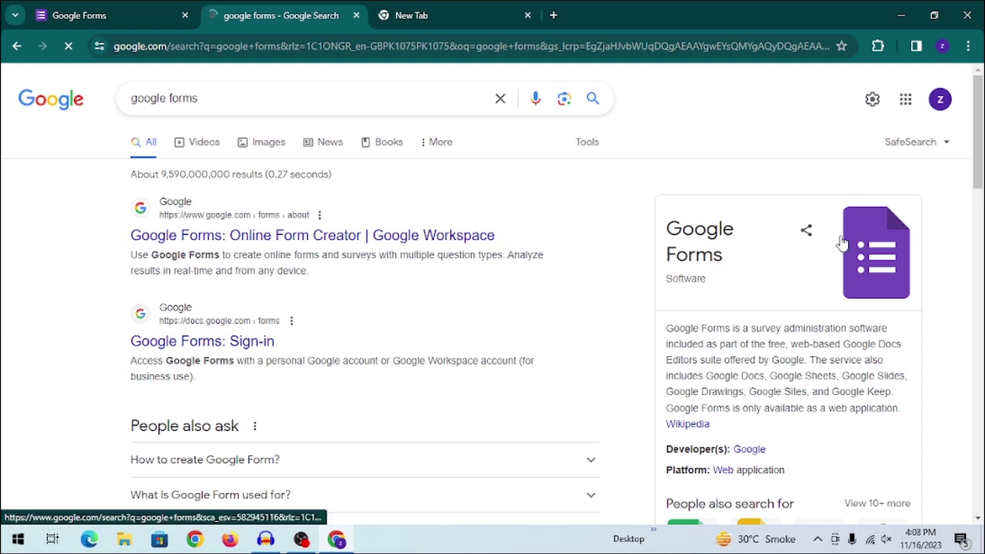
left_click(358, 16)
left_click(357, 15)
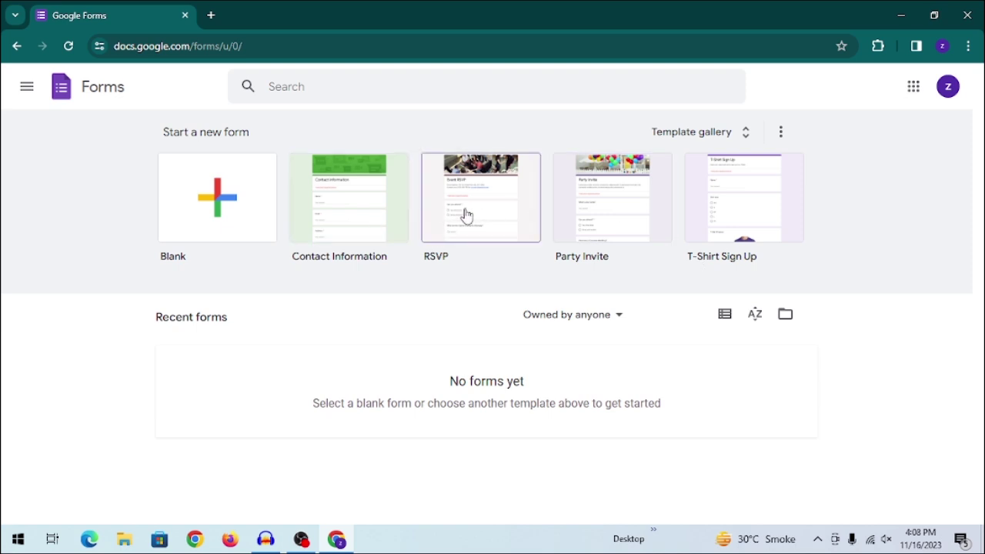
- Create a form from the T-Shirt Sign Up template and review its questions and T-shirt picture in the respondent preview
left_click(715, 210)
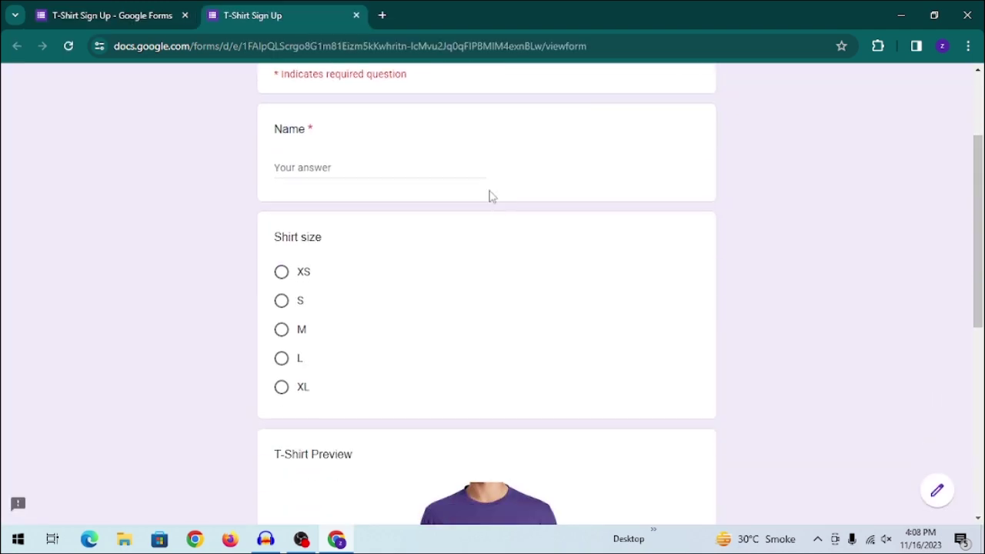
scroll(443, 196, "down", 4)
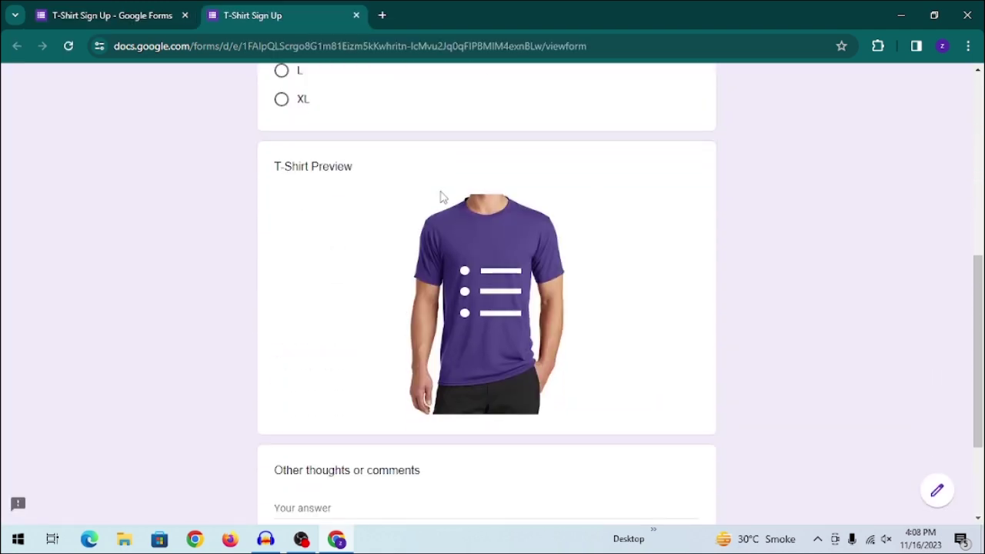
scroll(442, 197, "down", 2)
scroll(443, 228, "up", 8)
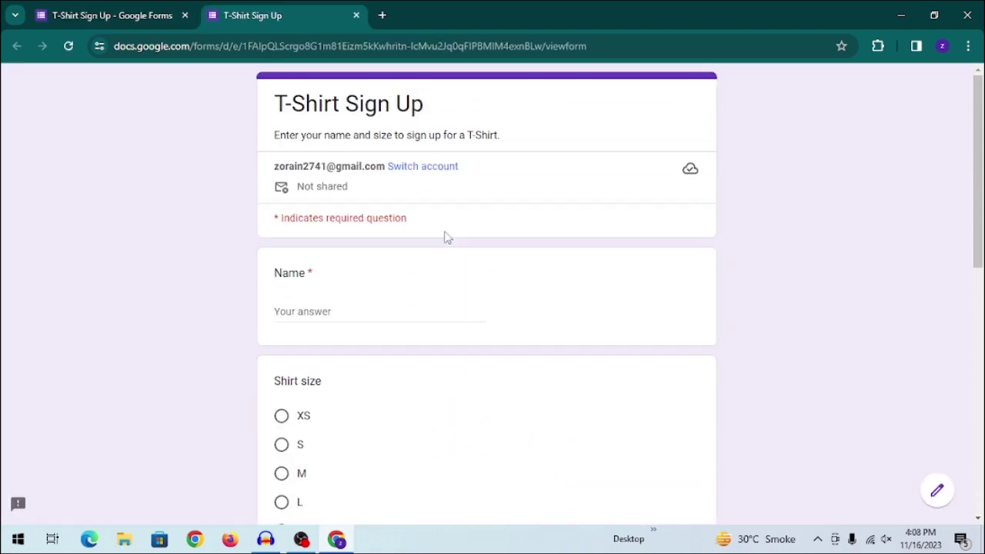
scroll(446, 237, "down", 2)
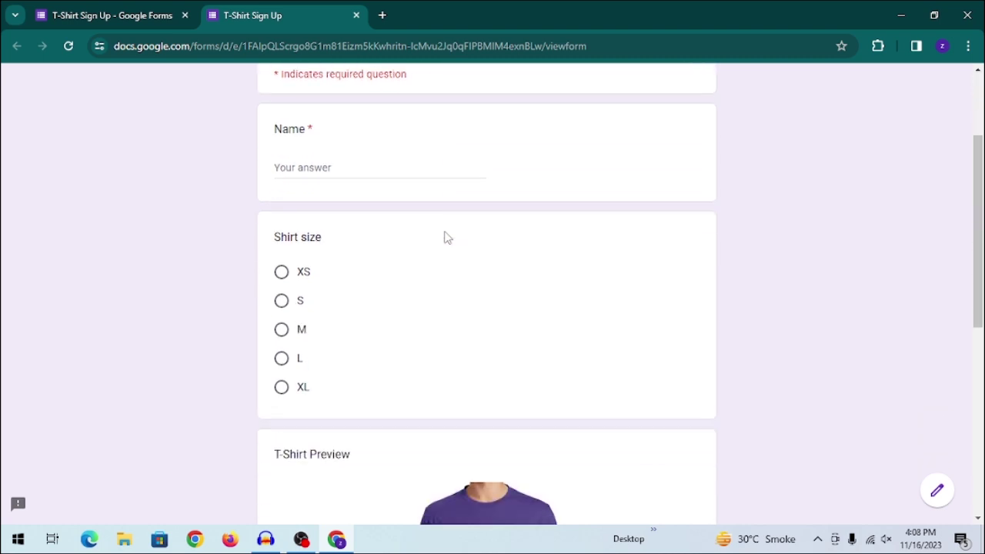
scroll(388, 243, "down", 2)
scroll(389, 243, "up", 4)
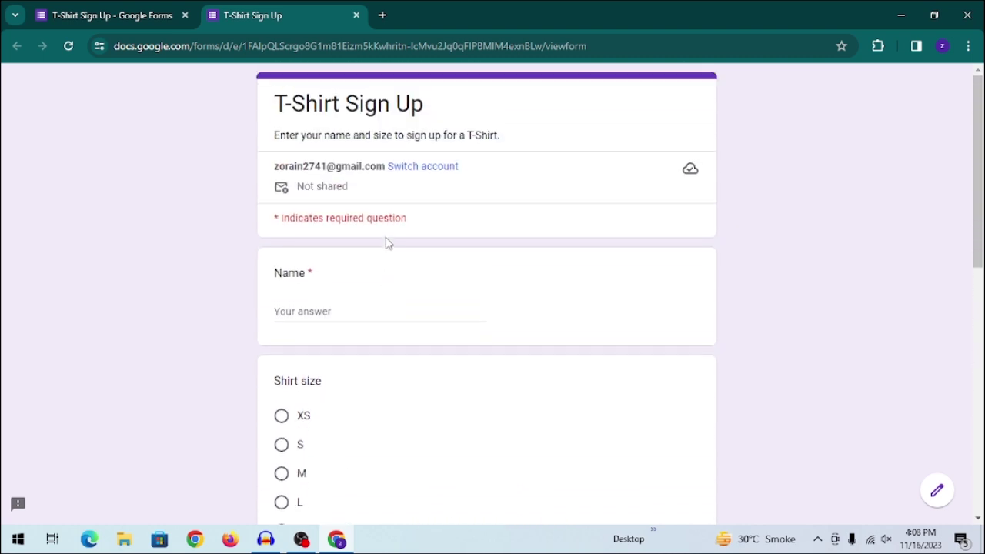
- Choose M as the shirt size in the T-Shirt Sign Up preview
scroll(388, 243, "down", 2)
scroll(388, 243, "down", 2)
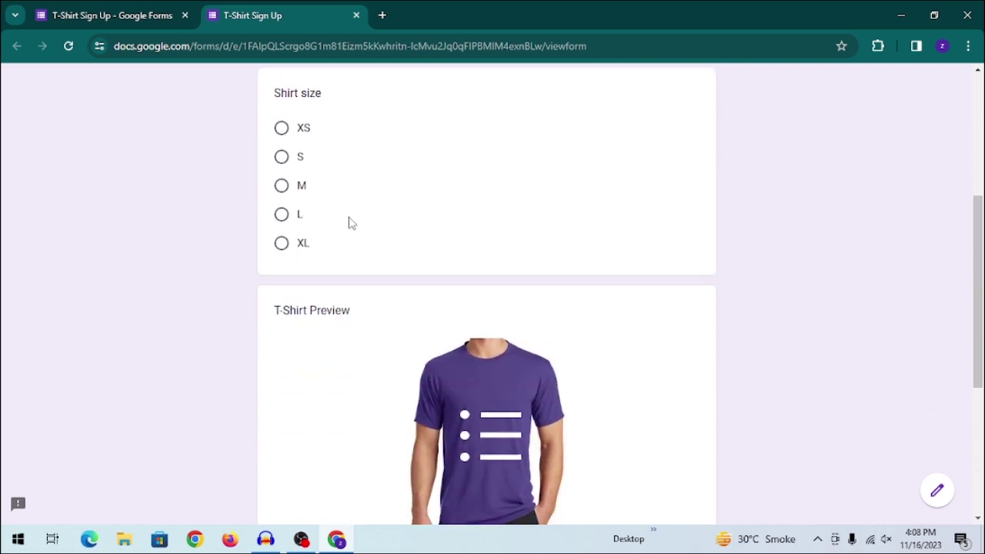
left_click(290, 192)
- Look over the whole T-Shirt Sign Up preview, from its title to the comments field, and close the preview
scroll(451, 187, "down", 4)
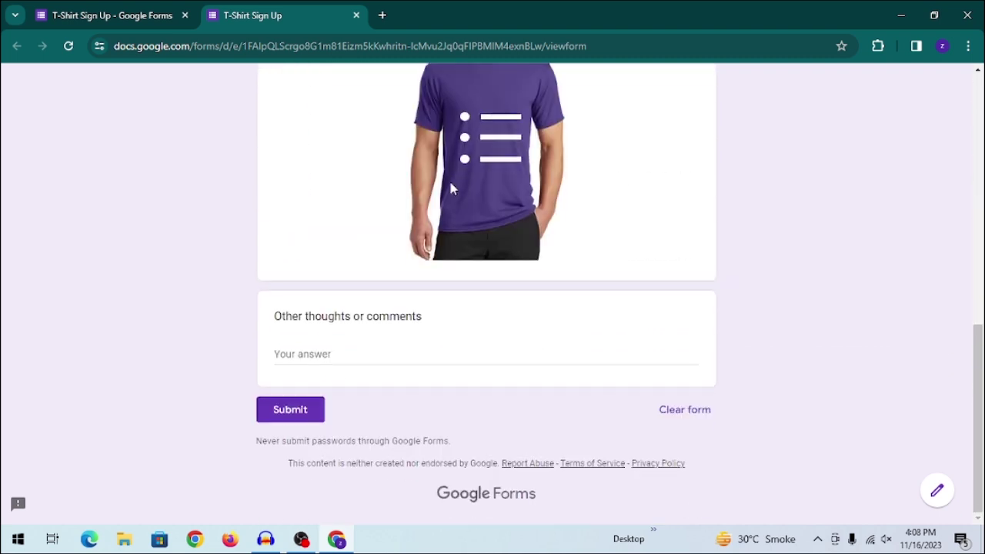
scroll(406, 294, "up", 8)
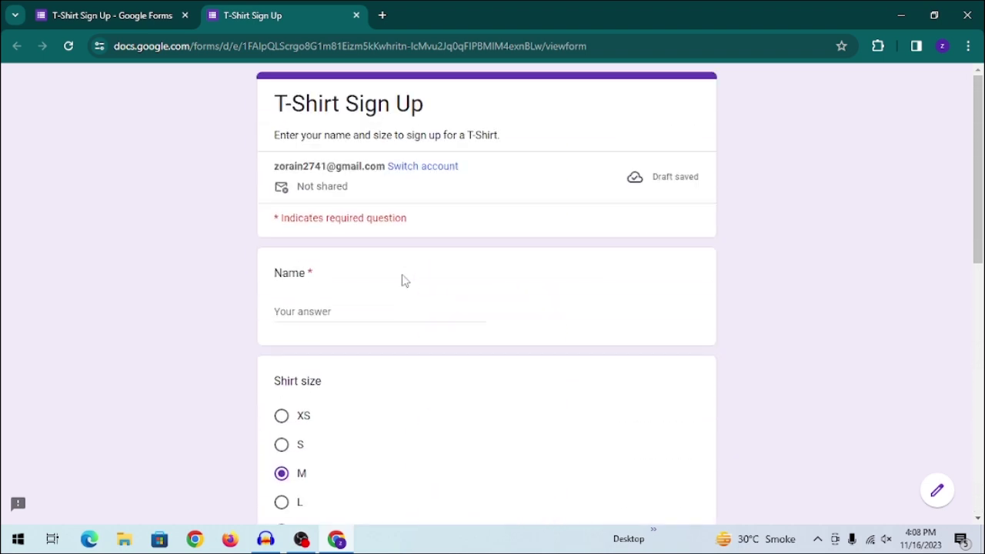
scroll(392, 146, "down", 4)
scroll(408, 134, "down", 4)
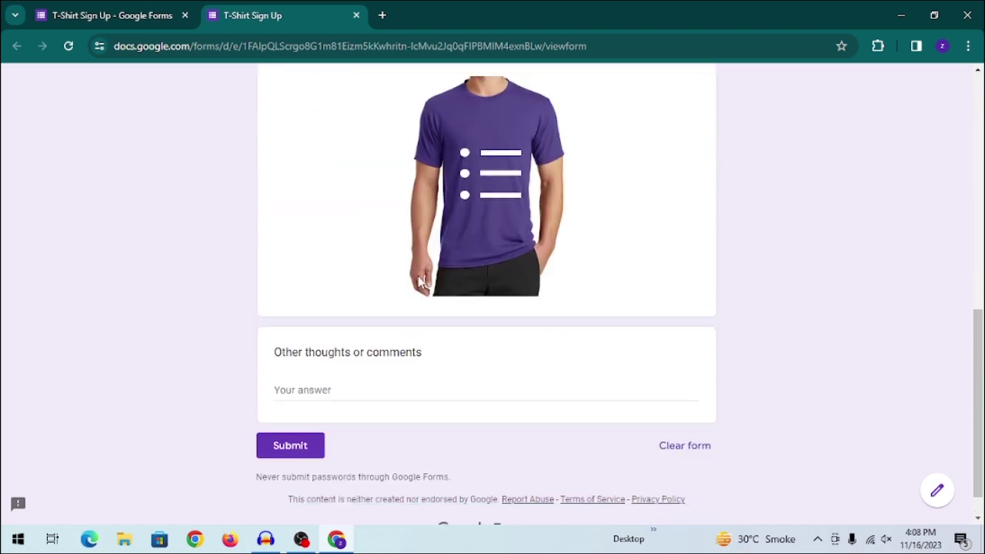
scroll(481, 299, "down", 1)
scroll(466, 321, "up", 8)
scroll(407, 268, "down", 2)
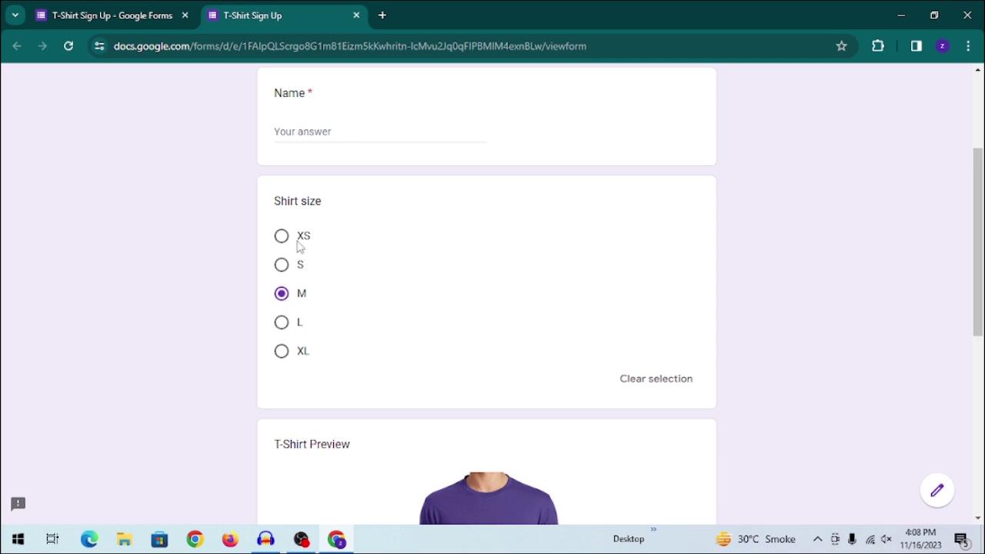
scroll(314, 323, "up", 2)
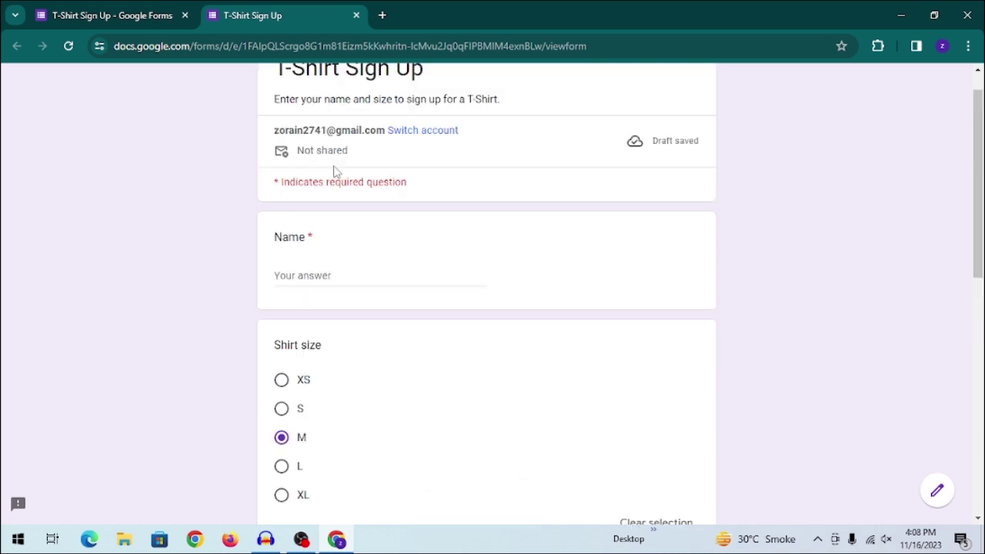
scroll(390, 149, "up", 1)
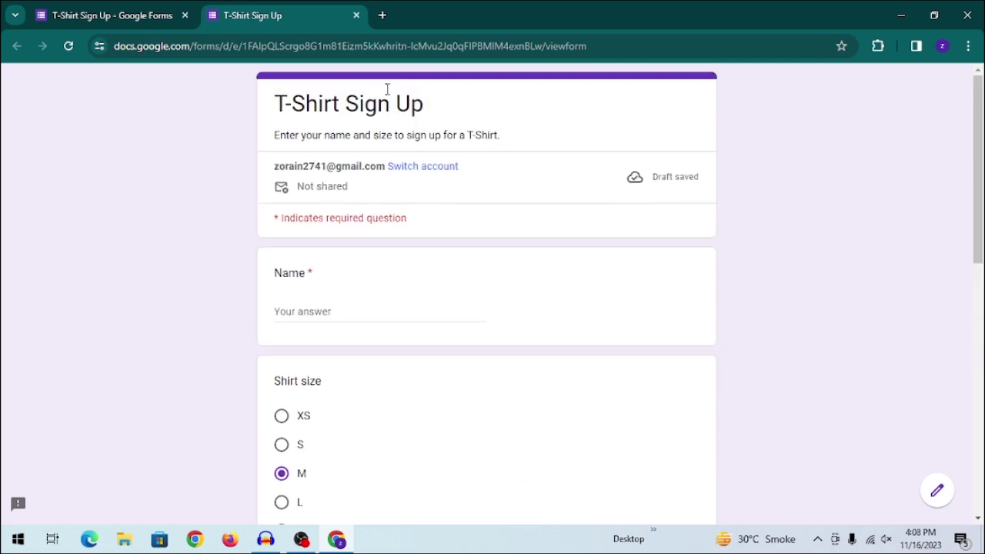
left_click(356, 16)
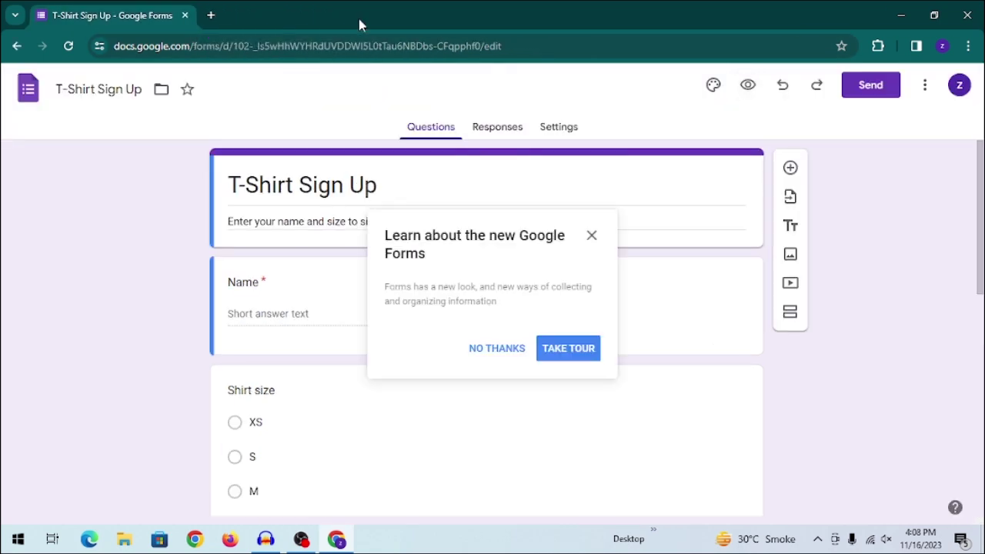
- Return to the Forms home page and browse the full template gallery, from the personal to the education templates
left_click(17, 46)
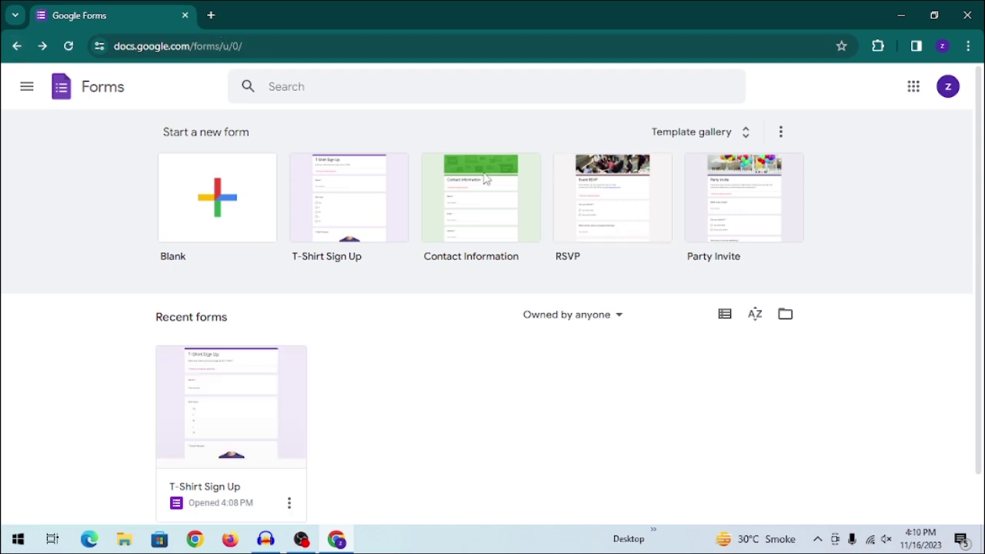
left_click(740, 132)
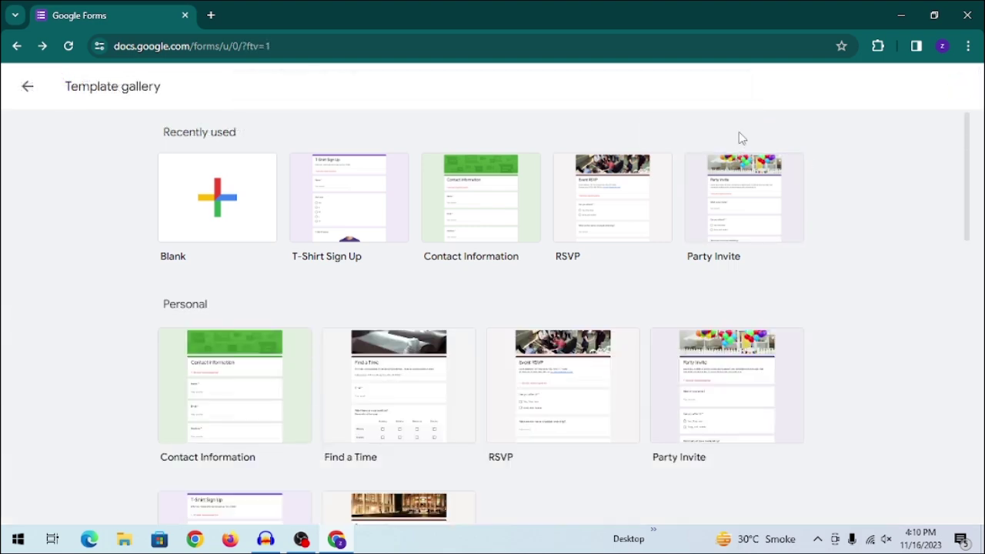
scroll(600, 215, "down", 3)
scroll(616, 207, "down", 8)
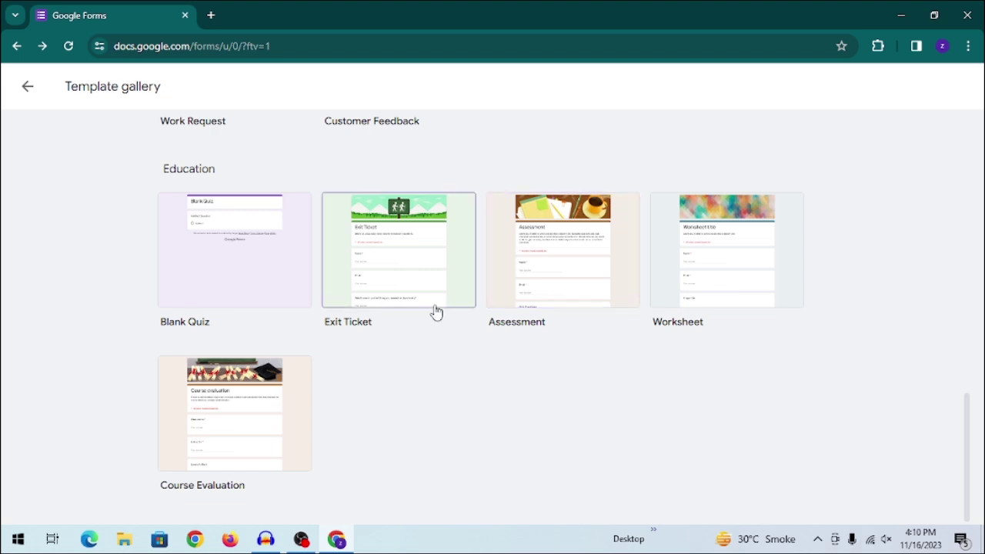
scroll(392, 352, "up", 10)
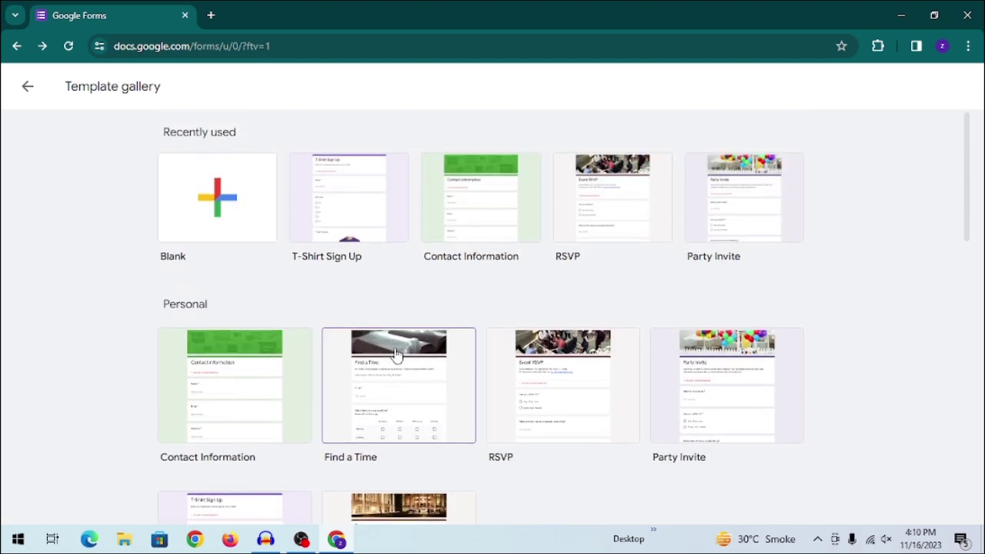
- Create a blank form and dismiss the tip about styling text
left_click(203, 213)
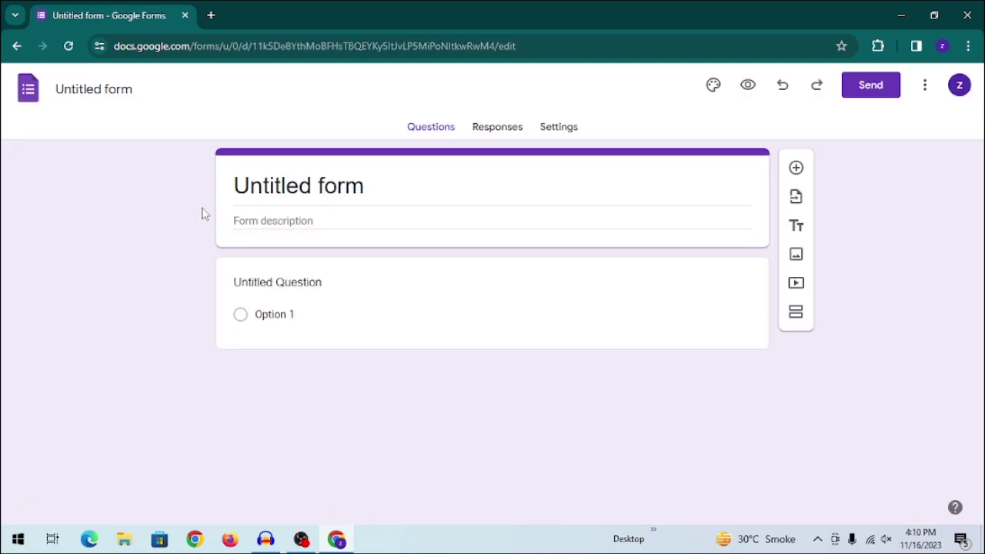
left_click(310, 188)
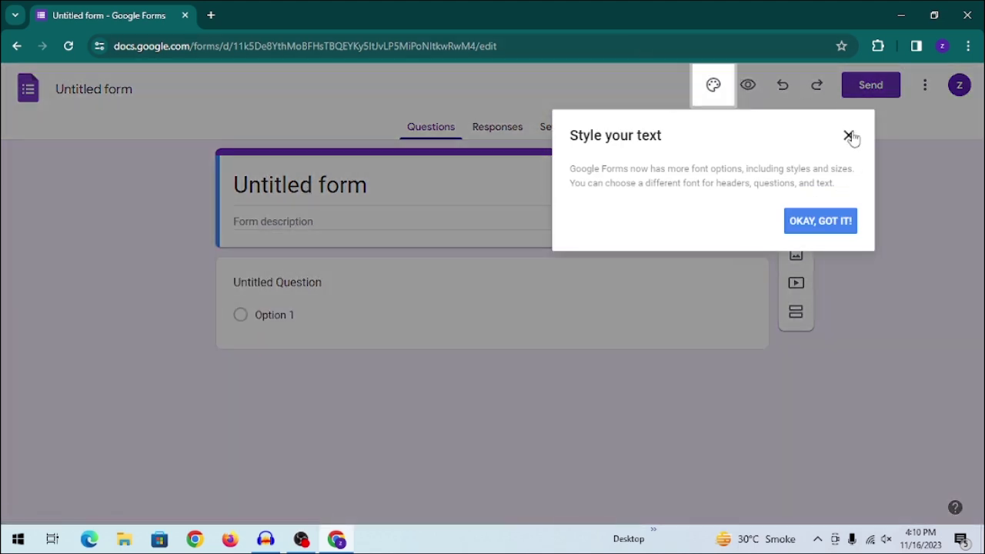
left_click(848, 136)
- Replace the blank form's title with "HEALTH INSURENCE SURVEY"
left_click(445, 190)
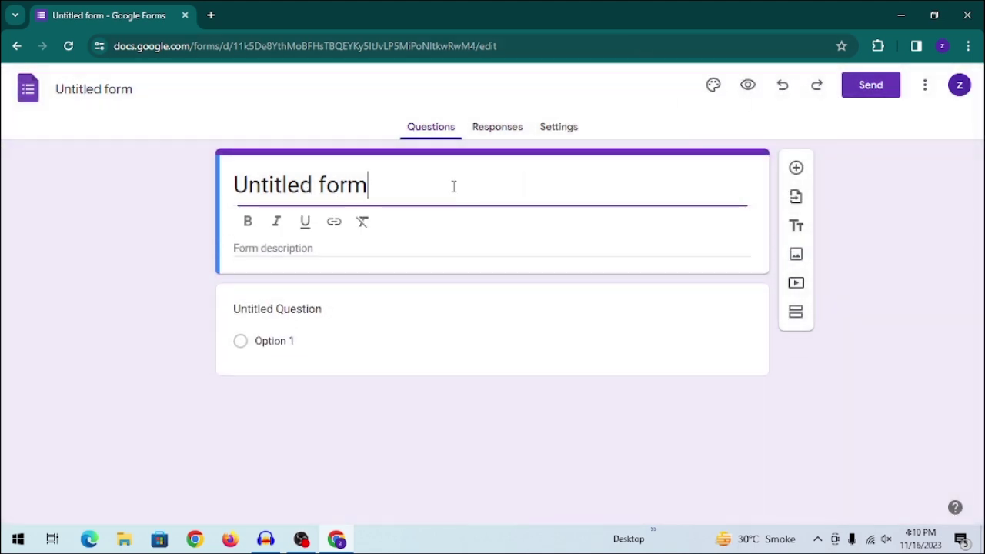
key("ctrl+a")
key("BackSpace")
key("ctrl+z")
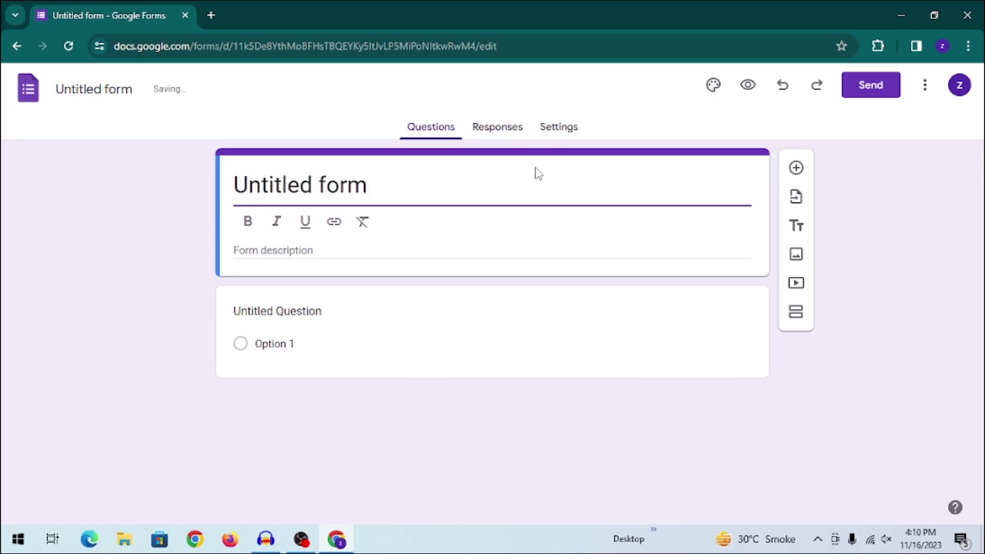
key("ctrl+a")
type("HEA")
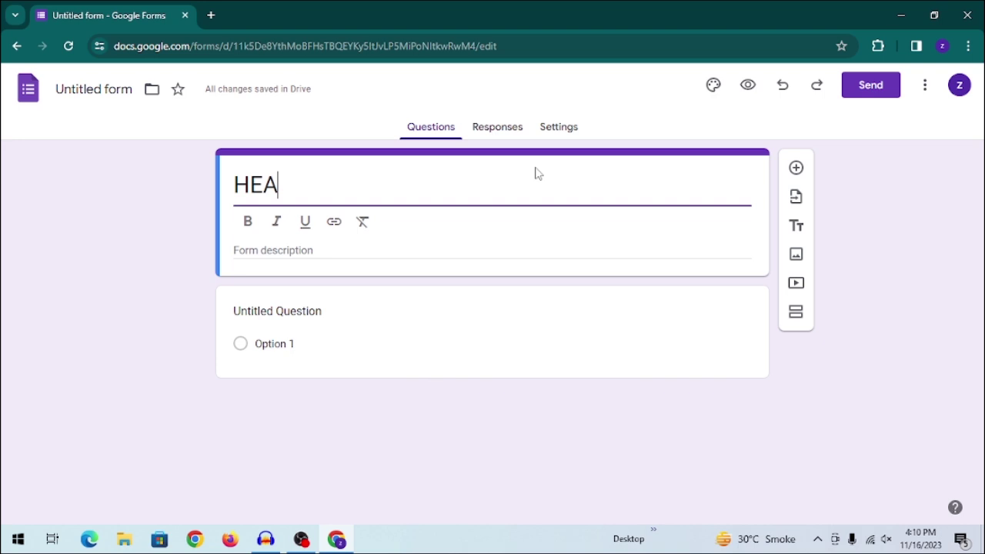
type("LTH INSURENCE SURVEY")
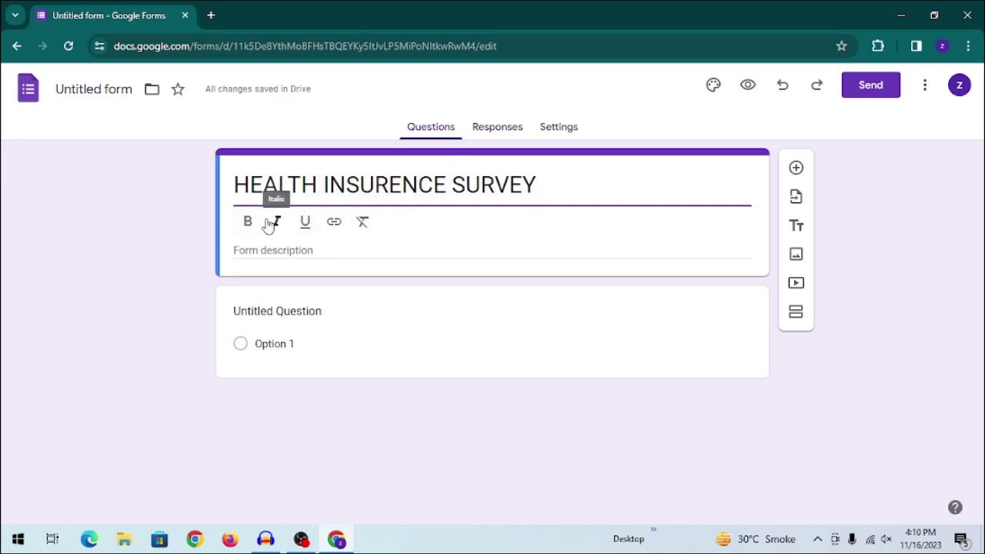
- Make the whole form title bold
triple_click(303, 187)
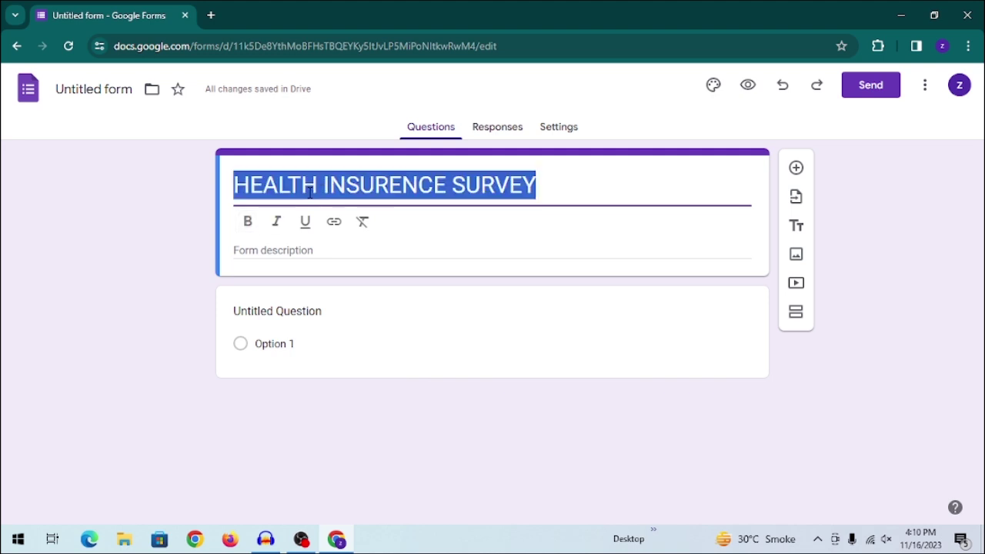
left_click(249, 228)
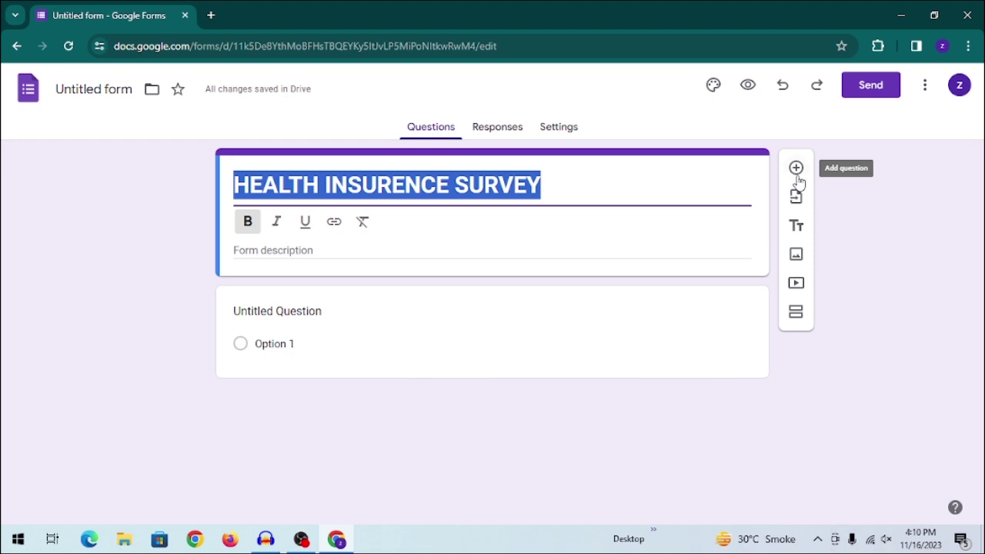
left_click(438, 173)
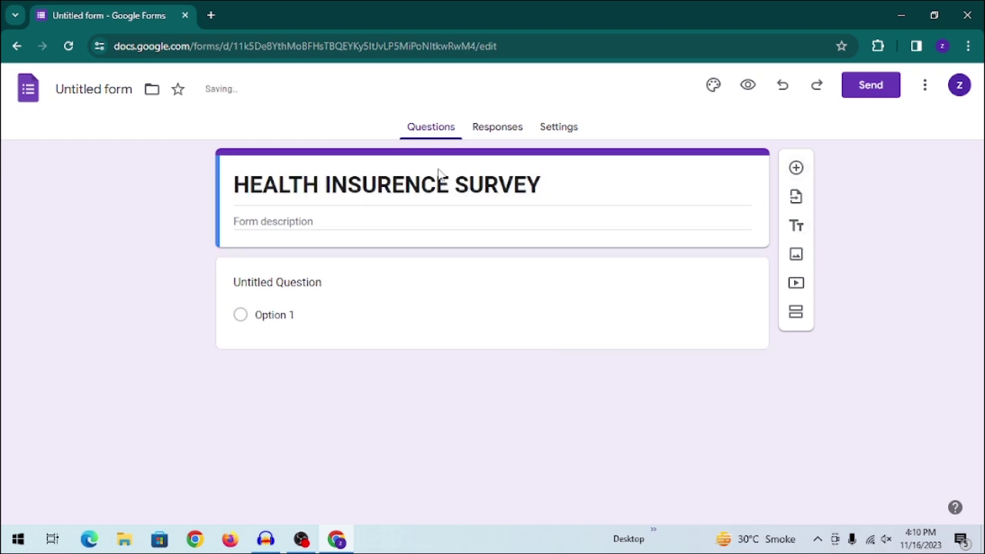
left_click(566, 196)
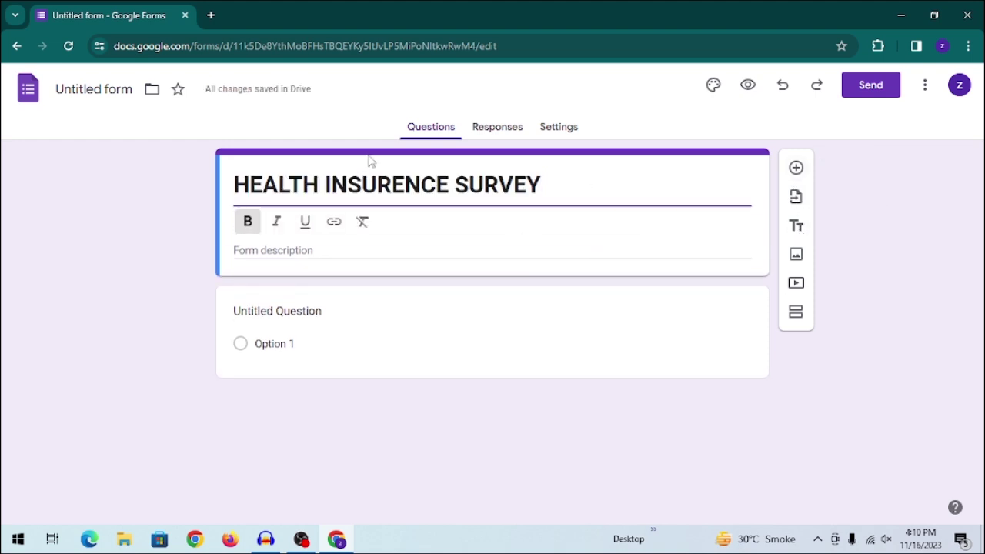
- Open the form's theme customization settings
left_click(715, 86)
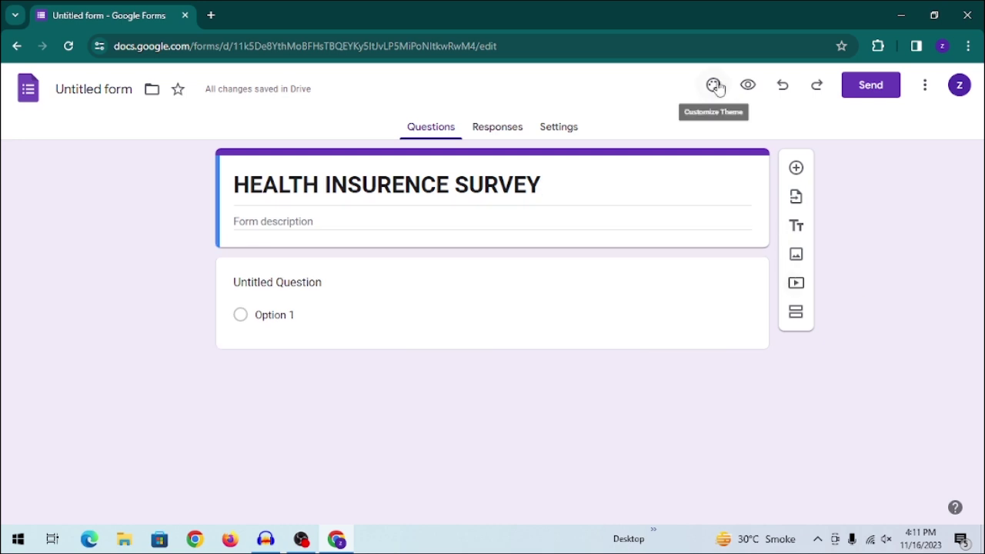
left_click(715, 86)
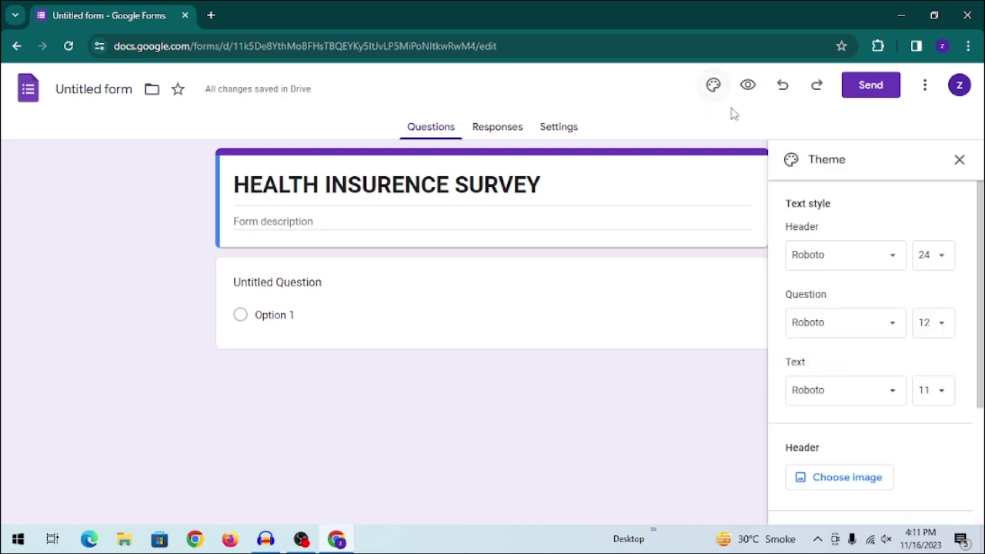
- Try the Lobster font for the form's header text and undo the change
left_click(891, 266)
left_click(858, 322)
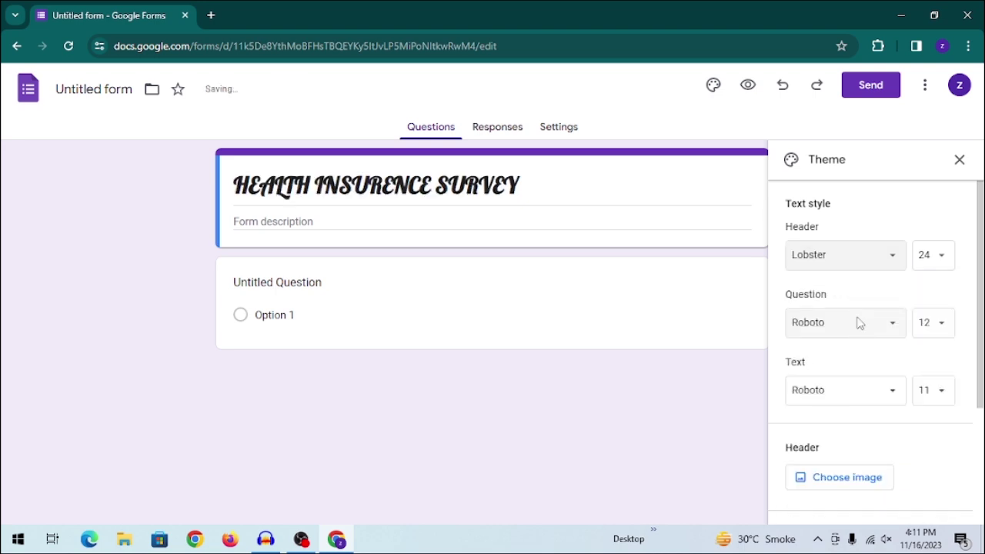
key("ctrl+z")
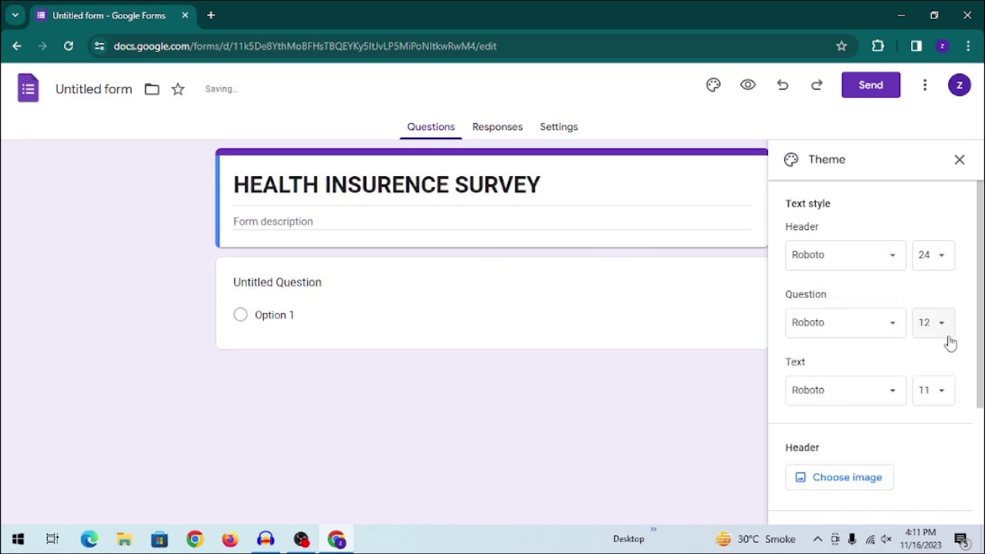
- Try indigo and turquoise as the theme color and set the background to the darkest turquoise tint
scroll(949, 342, "down", 1)
scroll(831, 331, "down", 1)
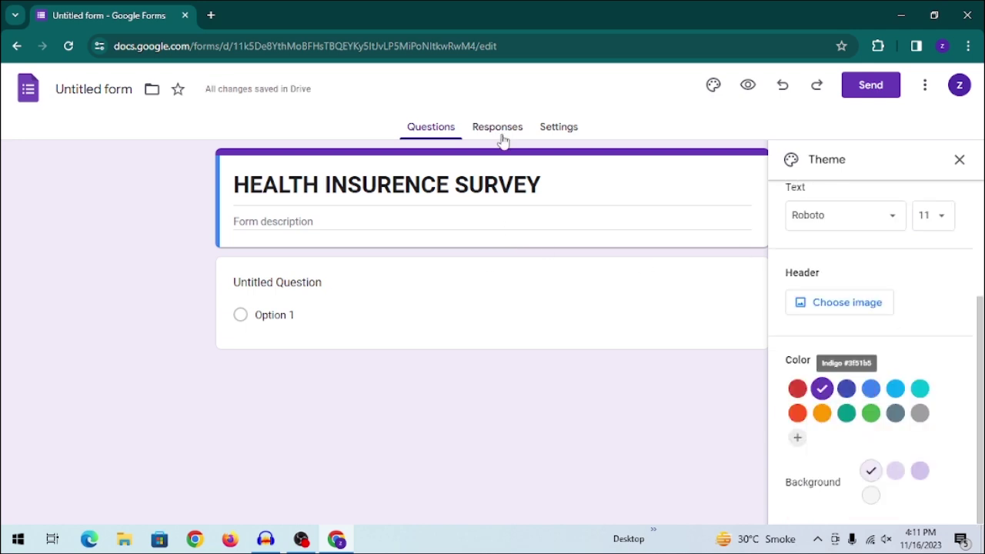
left_click(847, 389)
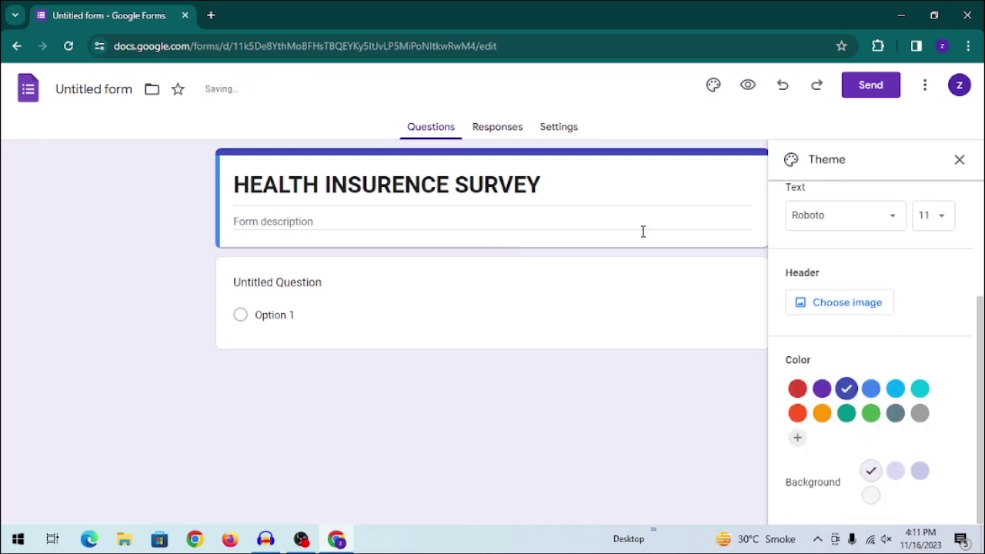
left_click(920, 389)
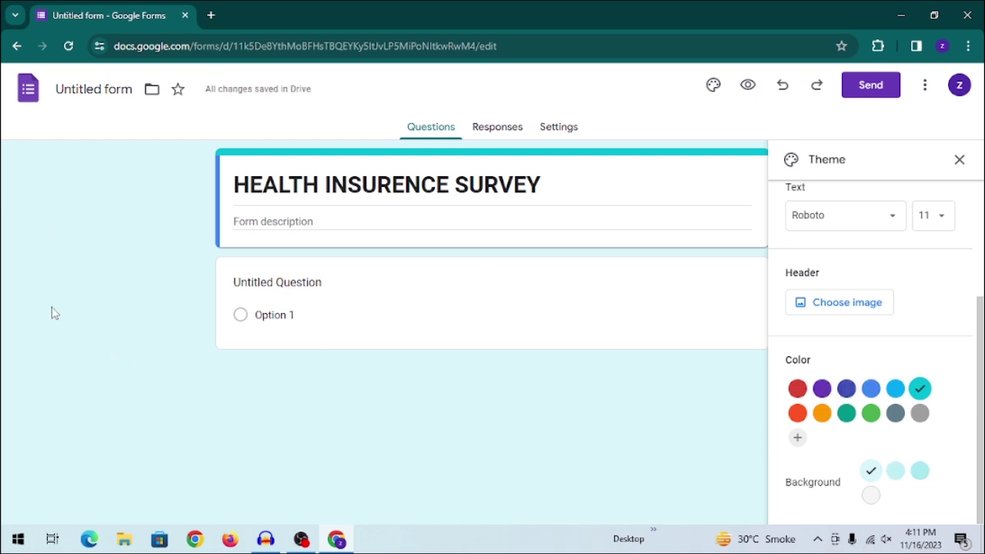
left_click(871, 496)
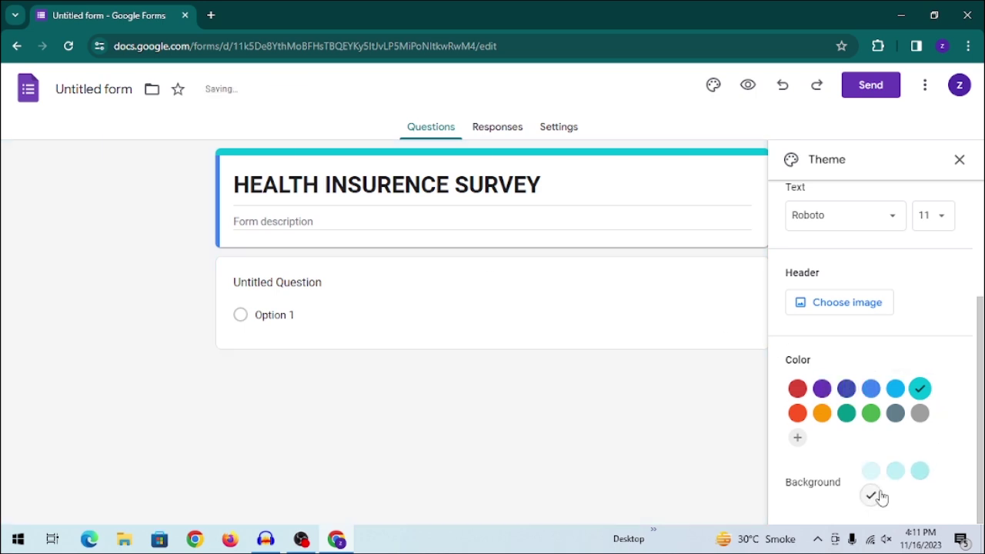
left_click(895, 472)
left_click(920, 471)
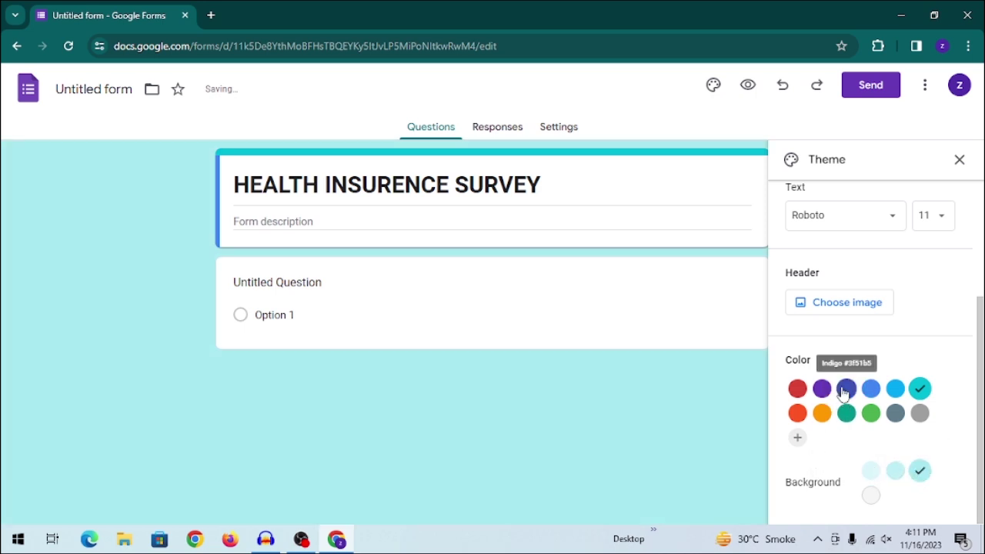
- Upload the "How to Make Money on TikTok in Pakistan 2023" thumbnail from the Downloads folder as the header image
scroll(831, 287, "up", 2)
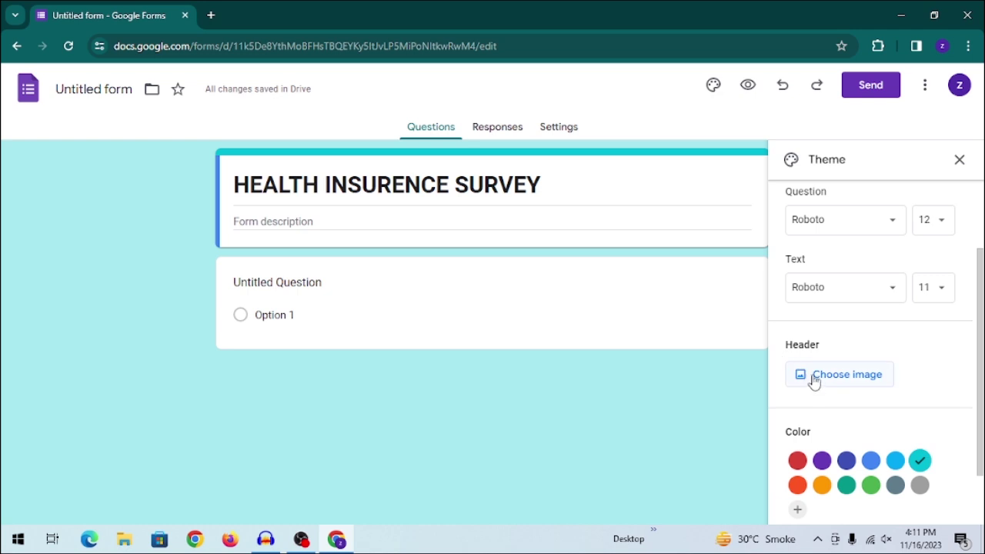
left_click(871, 381)
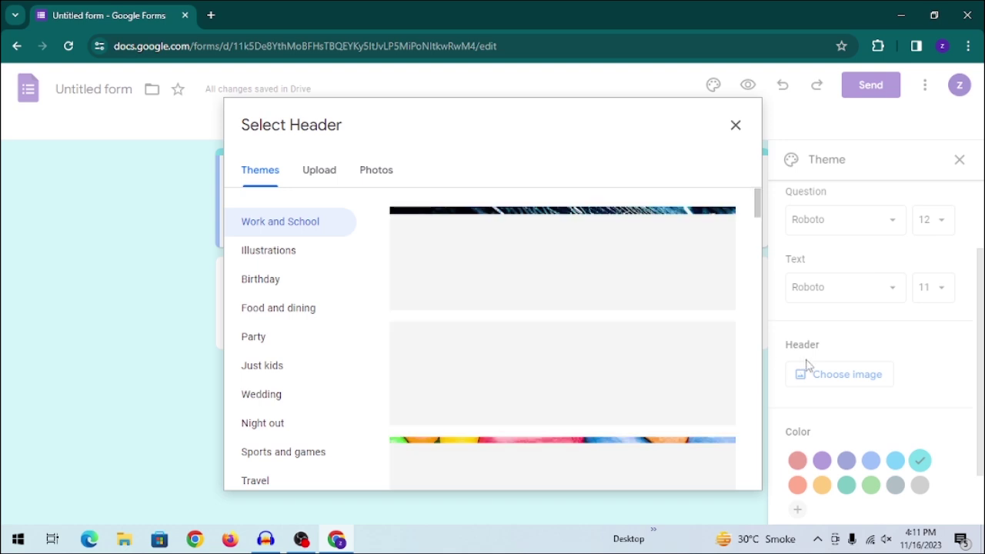
scroll(531, 254, "down", 4)
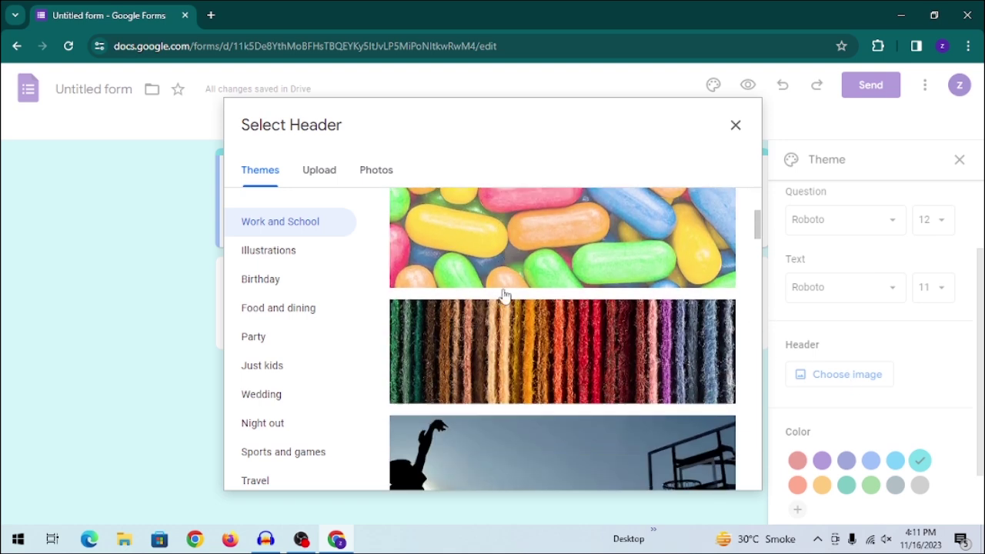
left_click(314, 175)
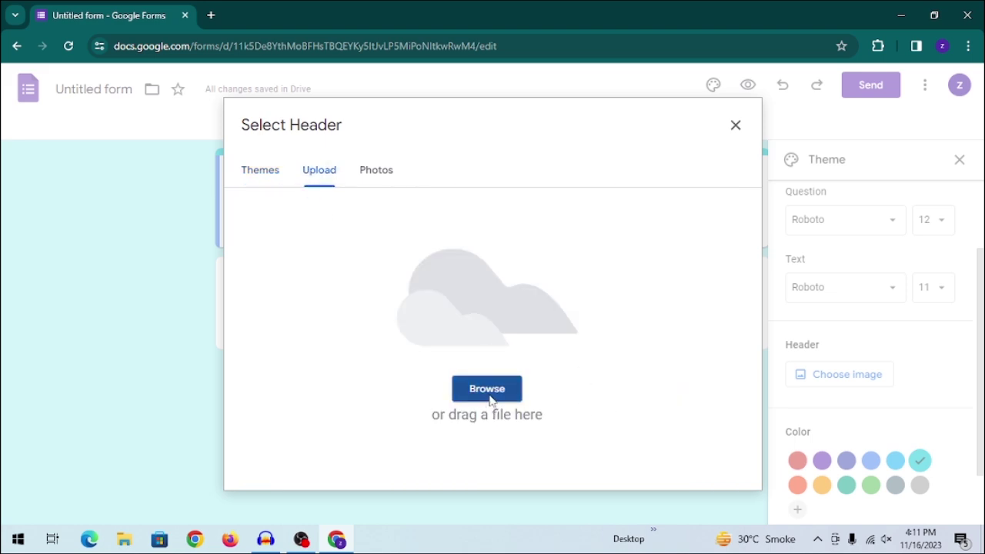
left_click(491, 400)
scroll(62, 110, "up", 3)
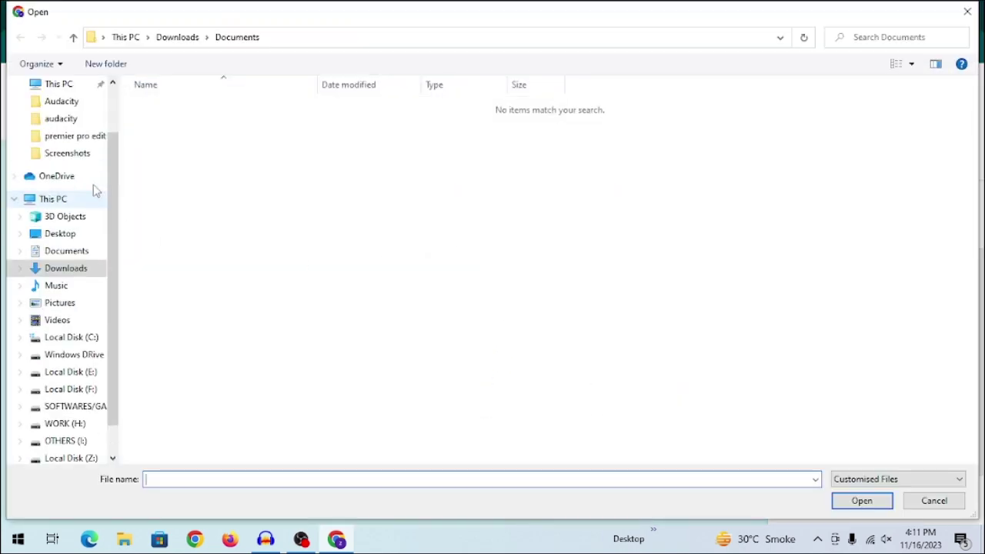
left_click(75, 129)
left_click(417, 261)
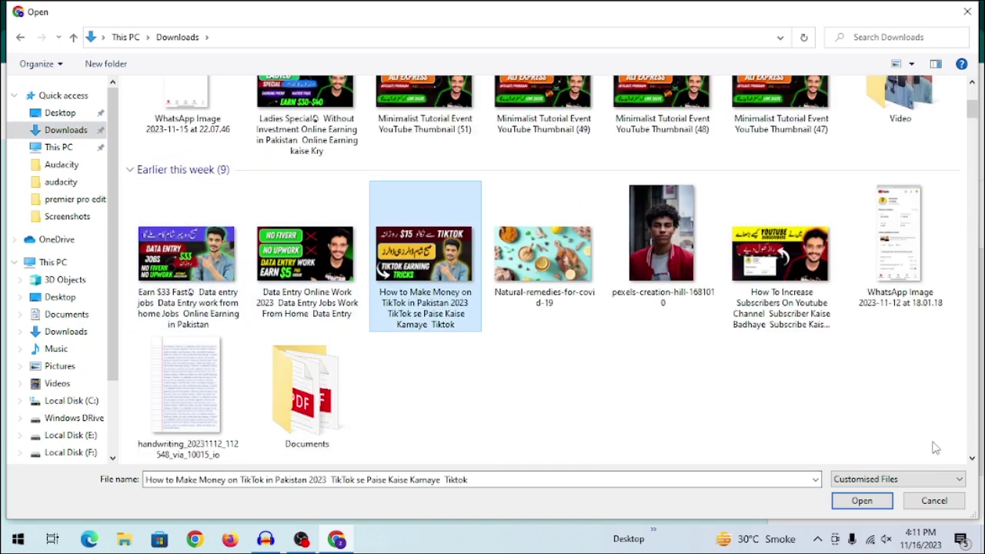
left_click(876, 500)
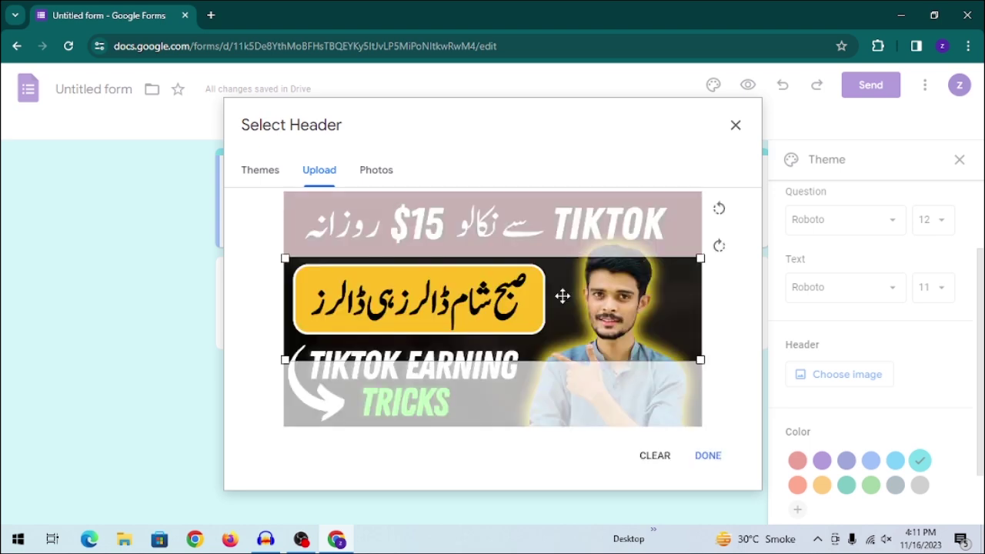
- Keep the crop across the middle of the uploaded thumbnail and apply it as the form header
mouse_move(647, 346)
left_mouse_down()
mouse_move(646, 373)
mouse_move(634, 347)
left_mouse_up()
left_click_drag(448, 299, 500, 308)
left_click(719, 463)
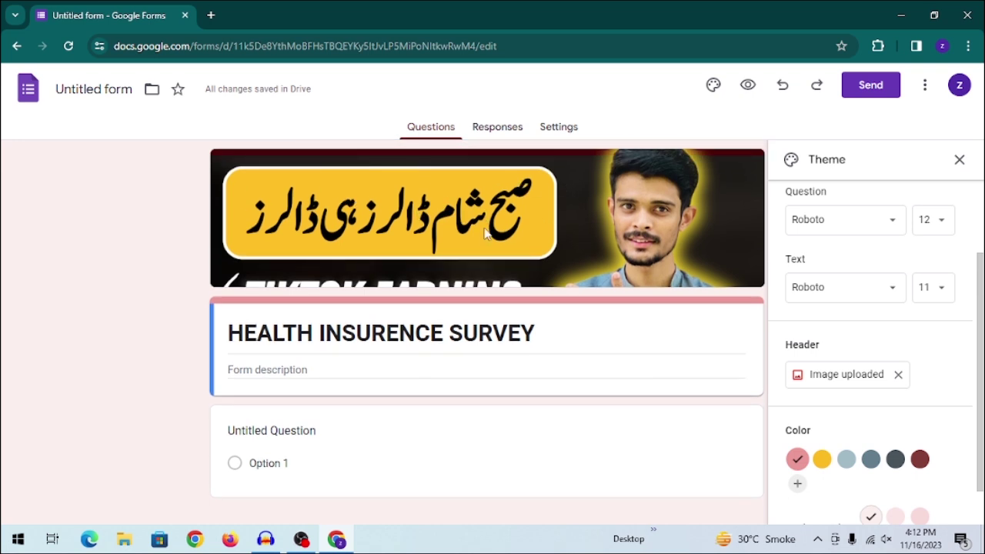
- Remove the uploaded header image and insert the green rabbit-pattern header from the Illustrations themes instead
left_click(899, 375)
left_click(891, 377)
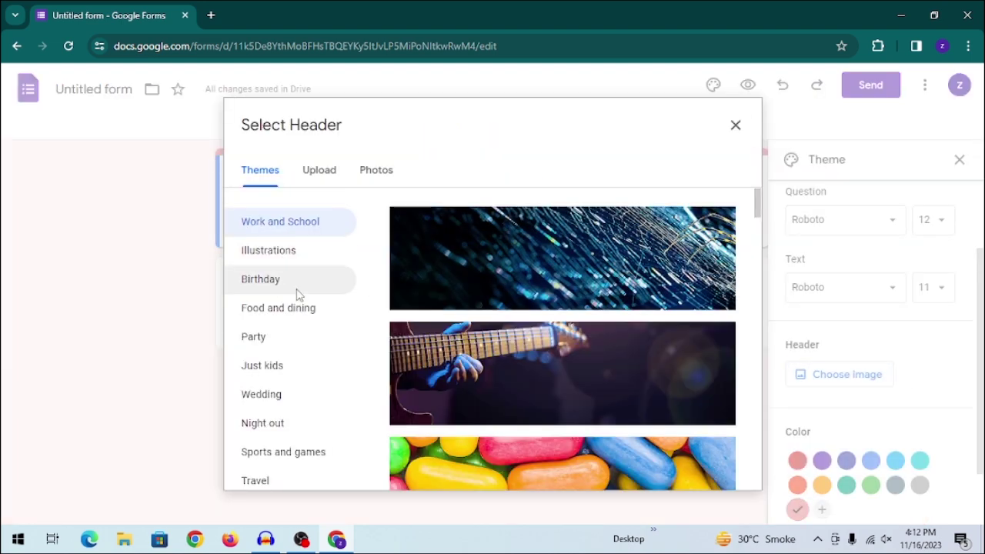
left_click(297, 262)
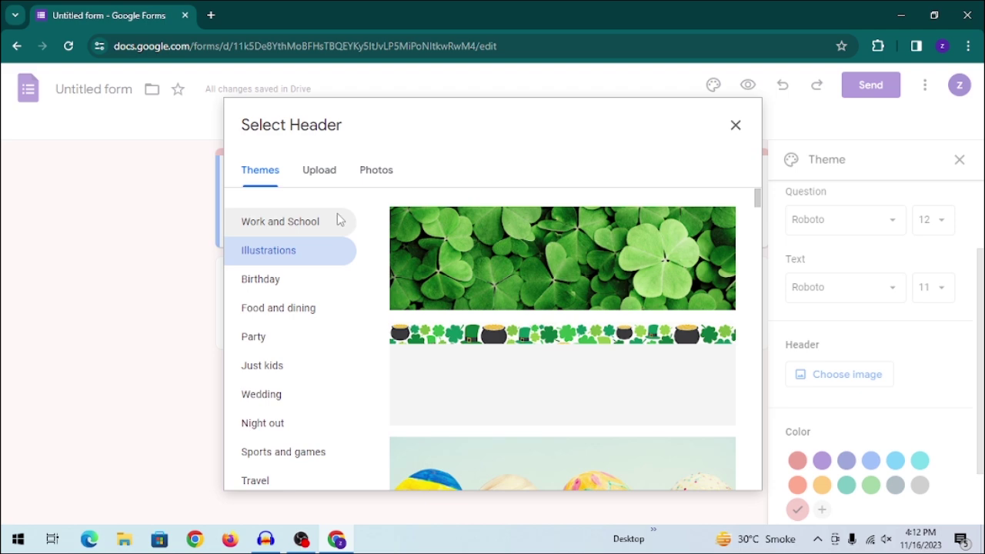
scroll(552, 359, "down", 3)
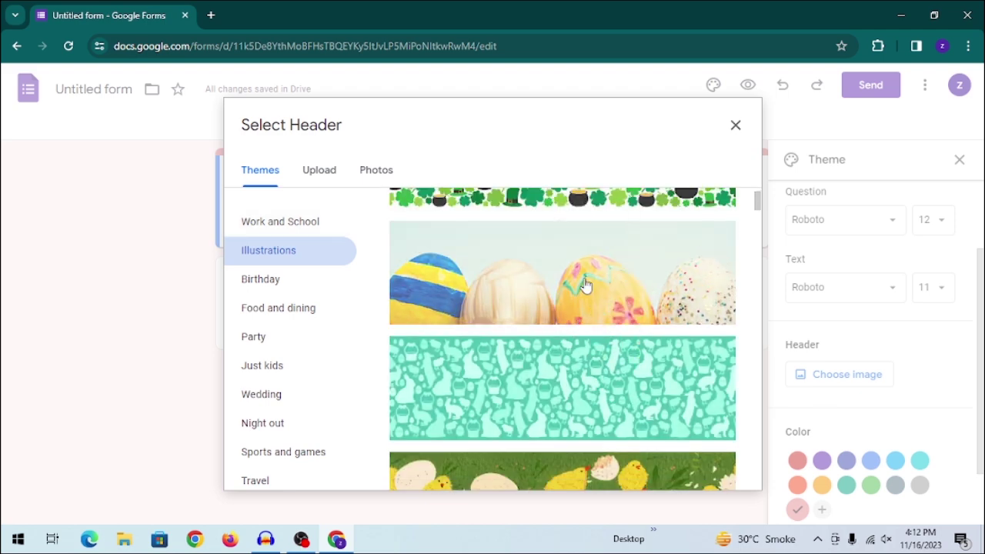
left_click(622, 417)
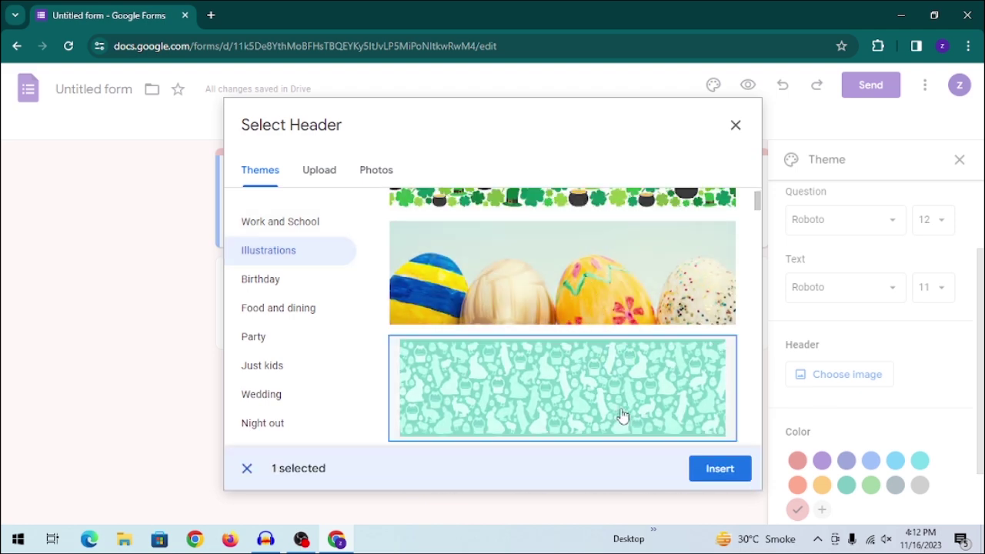
left_click(720, 471)
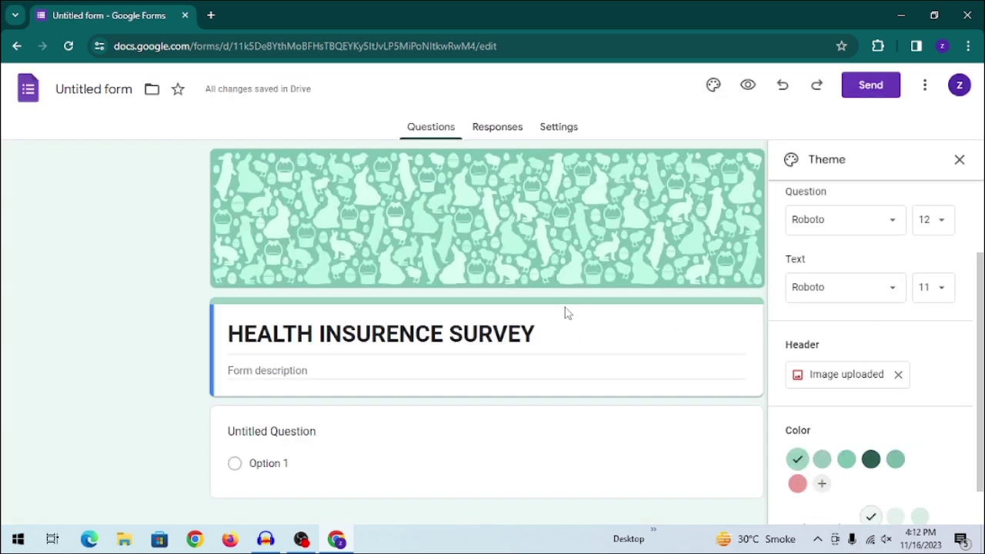
- Set the theme color to the dark green shade offered with the new header
scroll(870, 346, "down", 1)
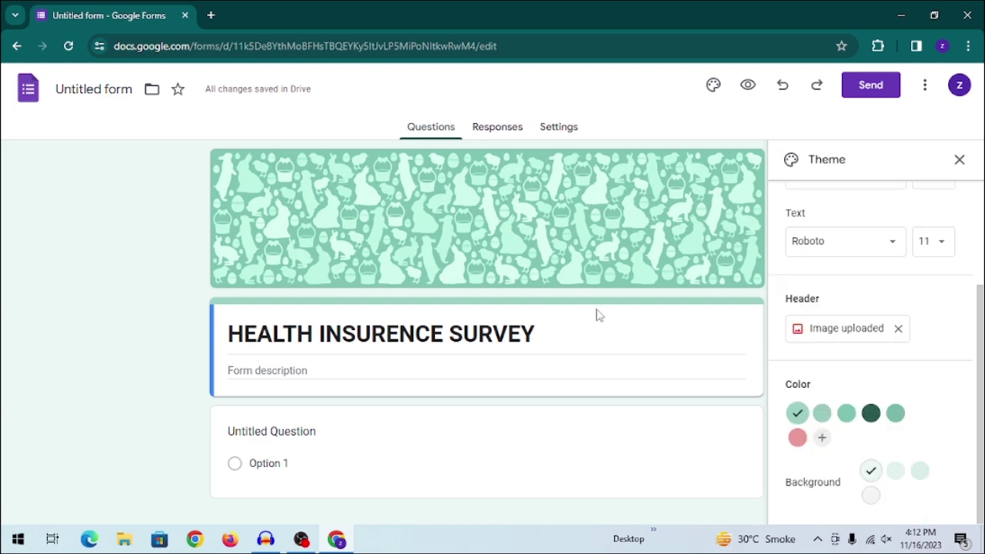
left_click(895, 413)
left_click(876, 415)
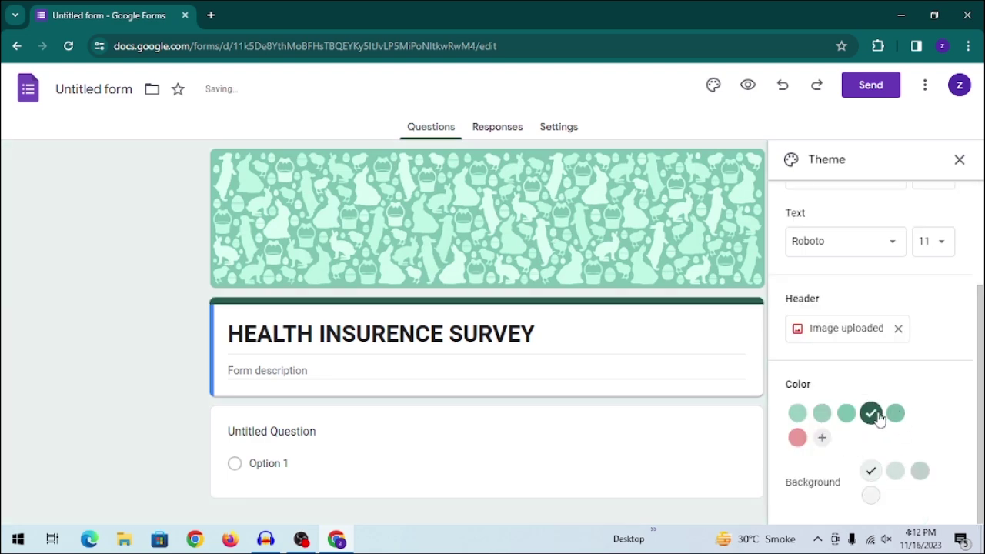
scroll(579, 337, "down", 1)
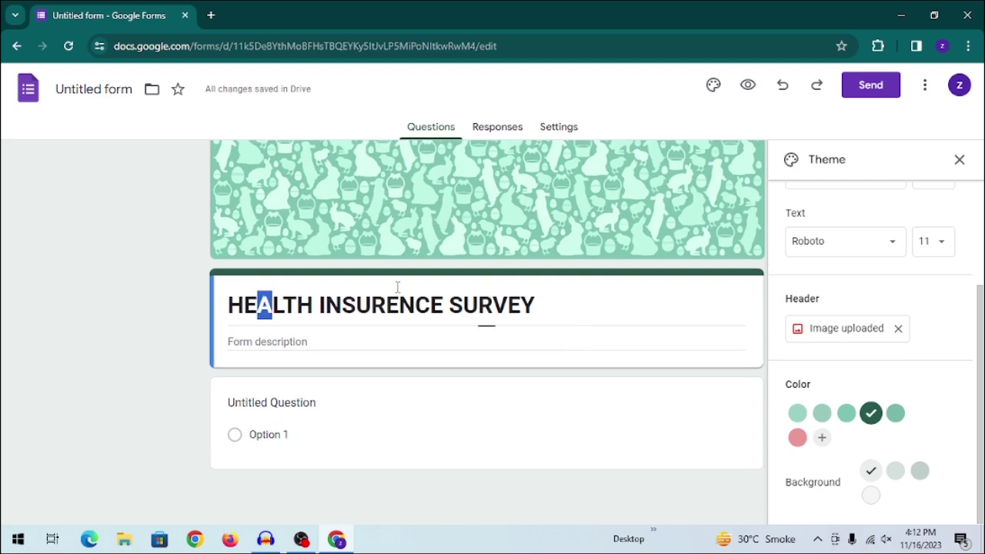
left_click_drag(366, 293, 399, 304)
left_click(321, 367)
left_click(423, 219)
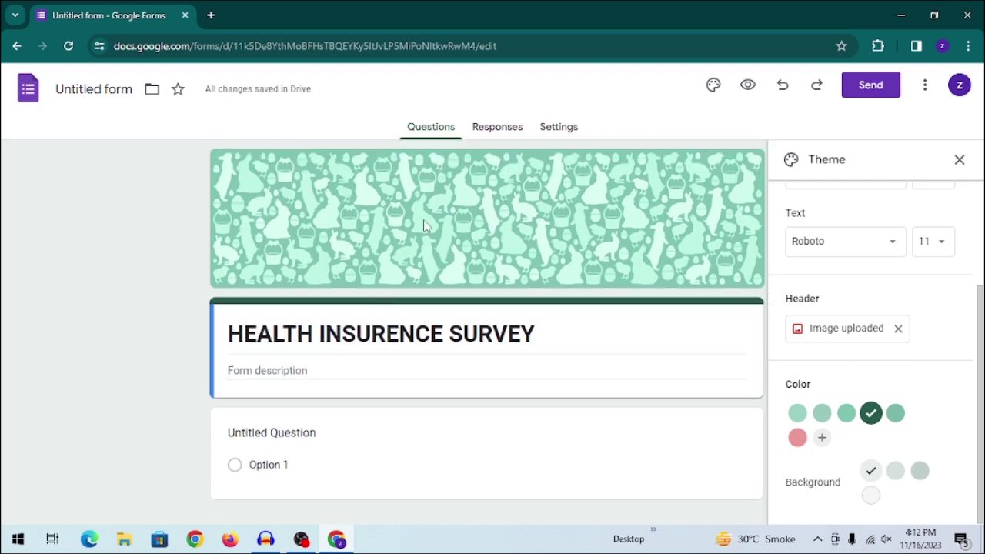
scroll(849, 327, "up", 2)
scroll(848, 327, "down", 2)
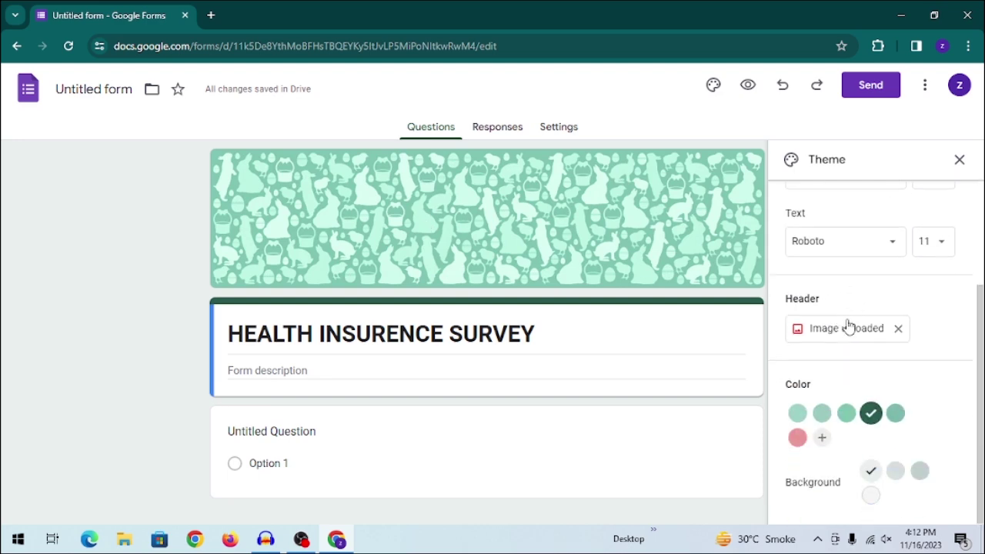
scroll(276, 399, "down", 1)
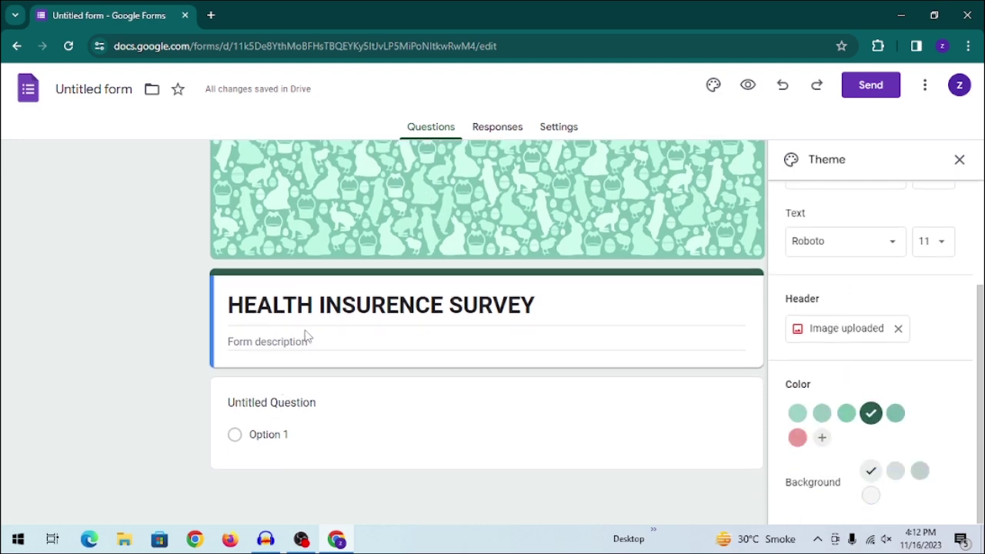
- Select the form title text, switch to ChatGPT and ask it for "HEALTH INSURENCE SURVEY QUESTIONARIES"
left_click_drag(540, 305, 191, 318)
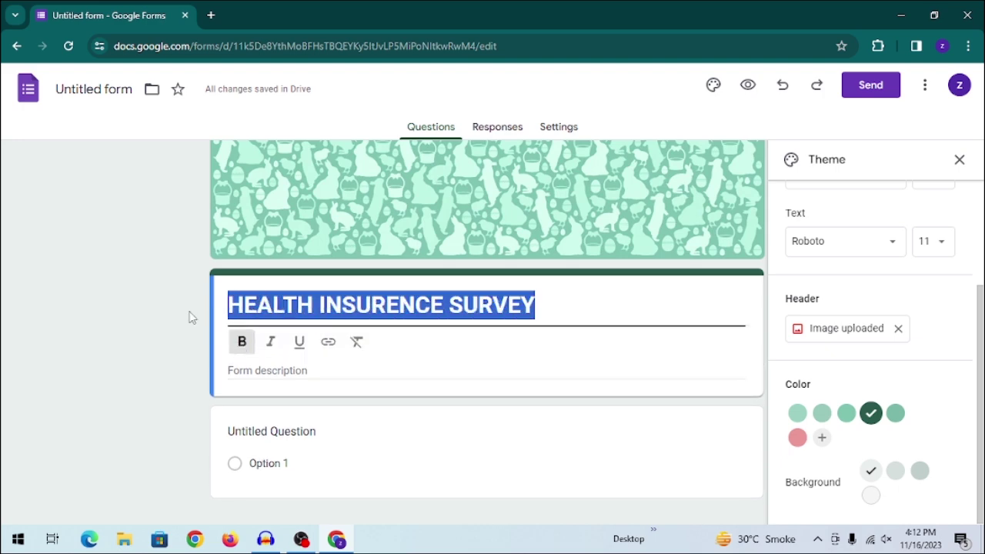
scroll(458, 367, "down", 1)
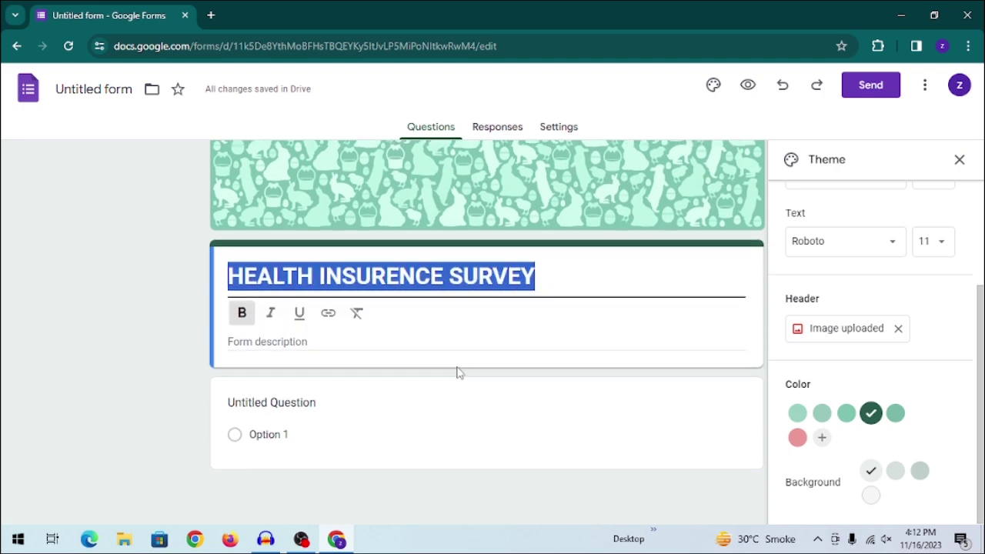
left_click(195, 539)
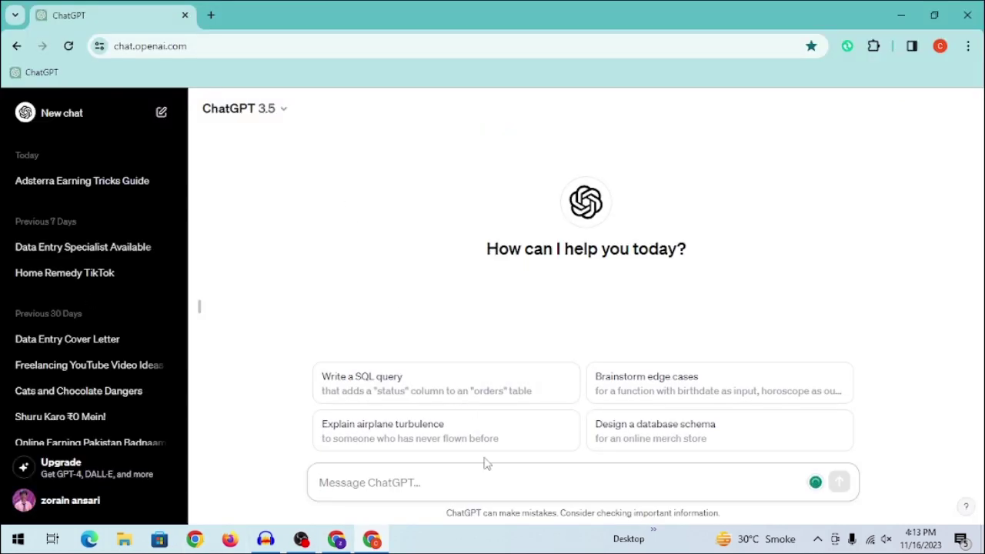
type("HEALTH INSURENCE SURVEY QUESTIONARIES")
key("Return")
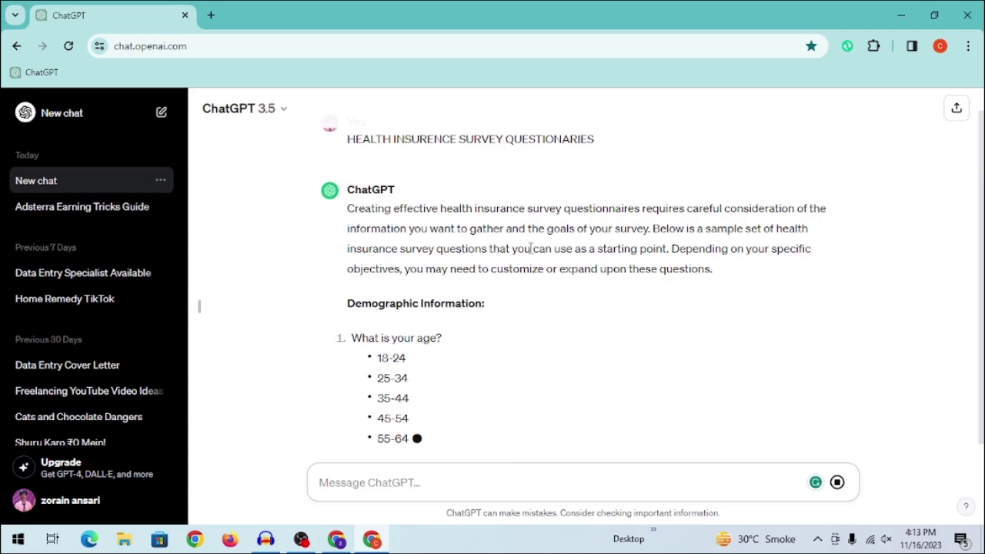
- Review the health insurance survey questions and answer choices generated in ChatGPT
scroll(494, 198, "up", 3)
scroll(411, 241, "down", 3)
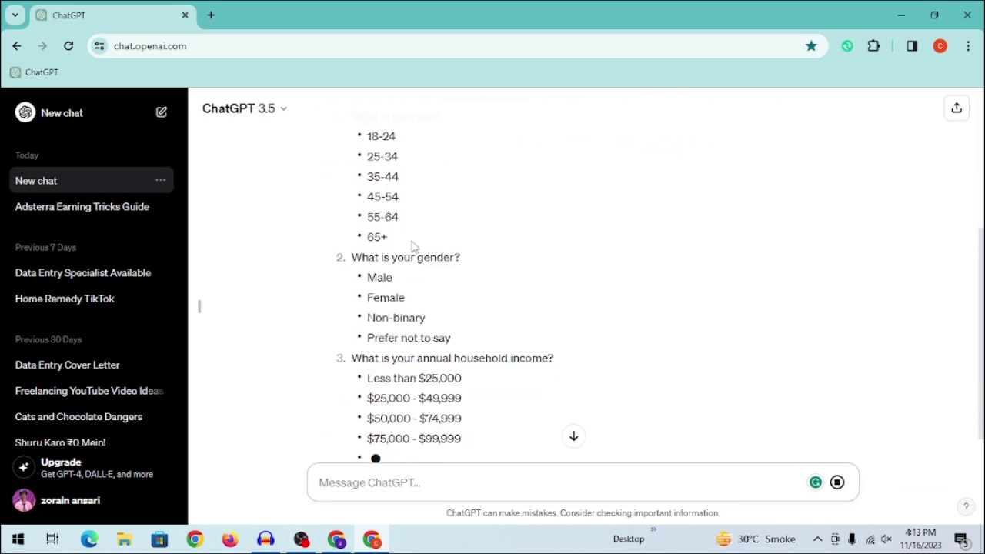
scroll(412, 246, "down", 2)
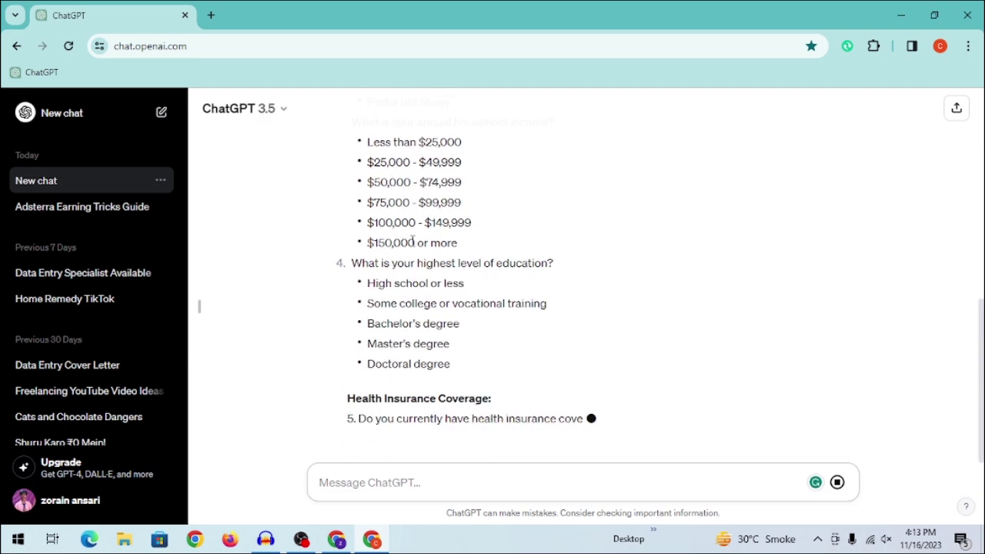
scroll(470, 264, "up", 5)
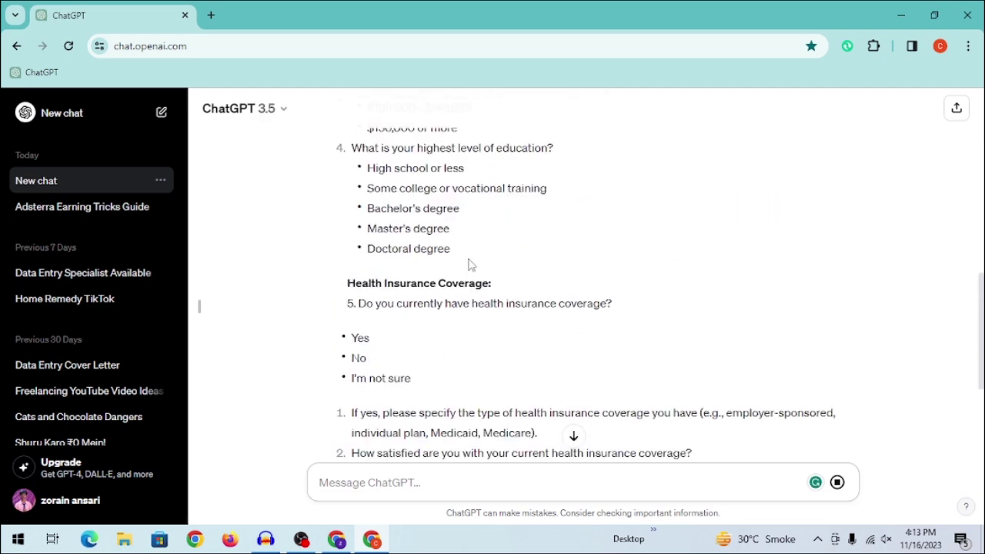
scroll(471, 264, "up", 5)
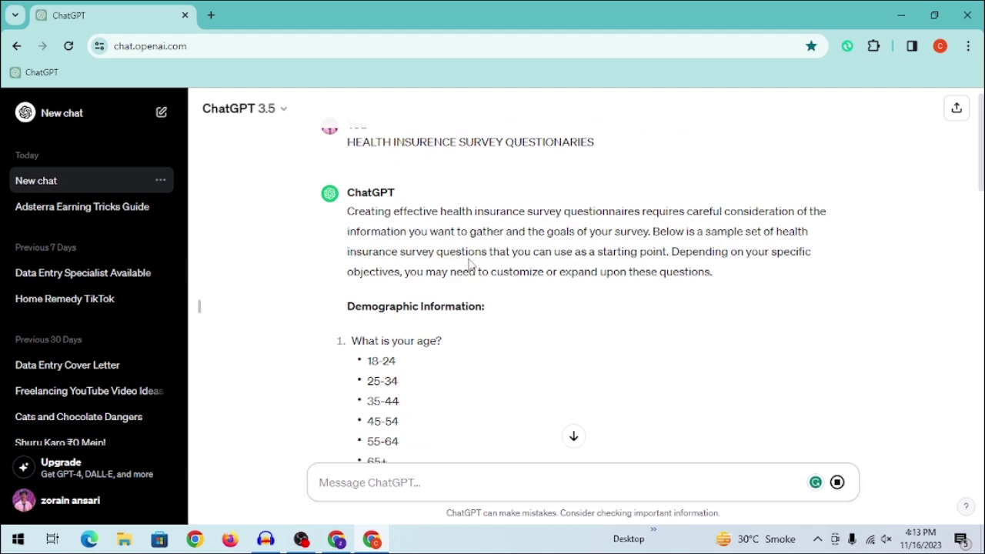
scroll(469, 264, "down", 5)
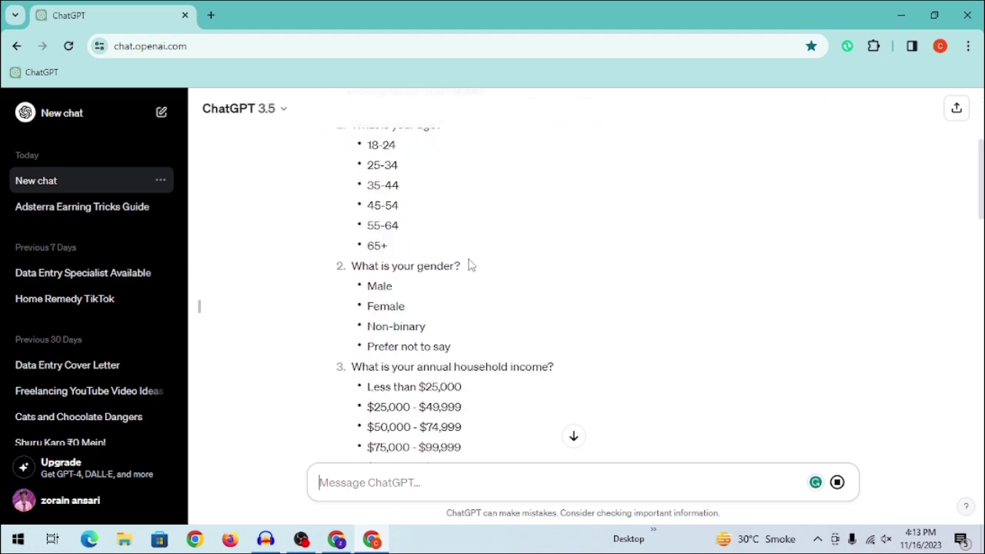
key("alt+Tab")
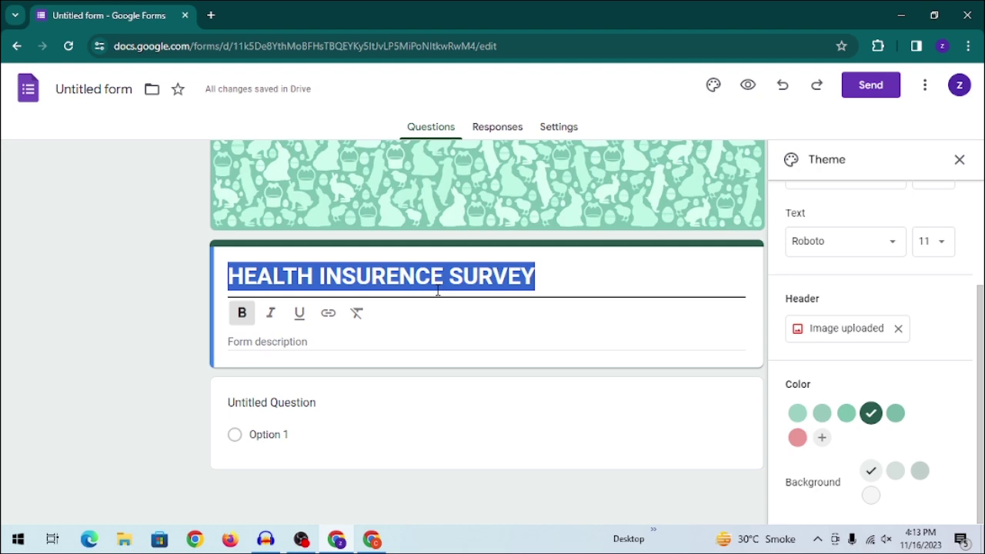
key("alt+Tab")
- Copy the question "What is your age?" from ChatGPT into the untitled question of the Google Forms survey
scroll(440, 286, "up", 5)
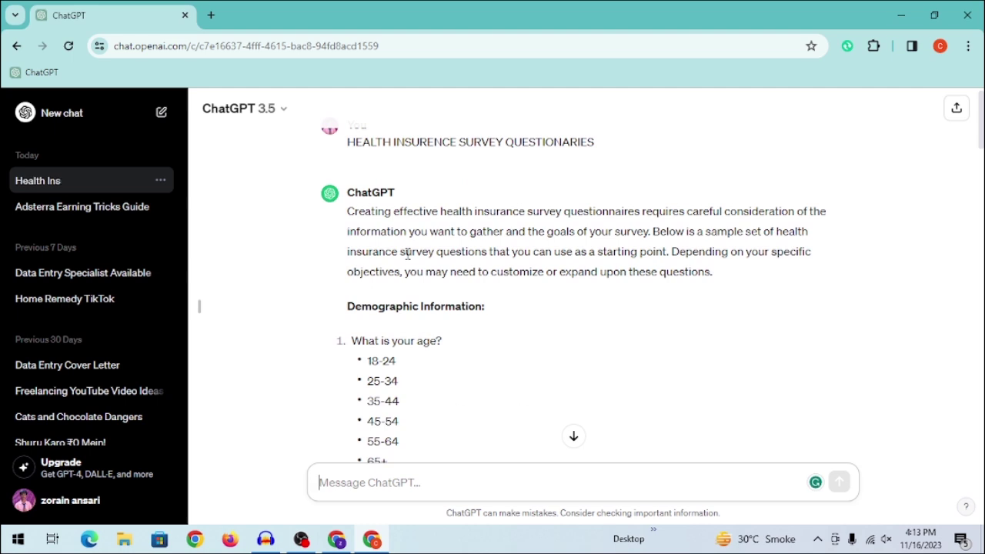
scroll(386, 332, "down", 1)
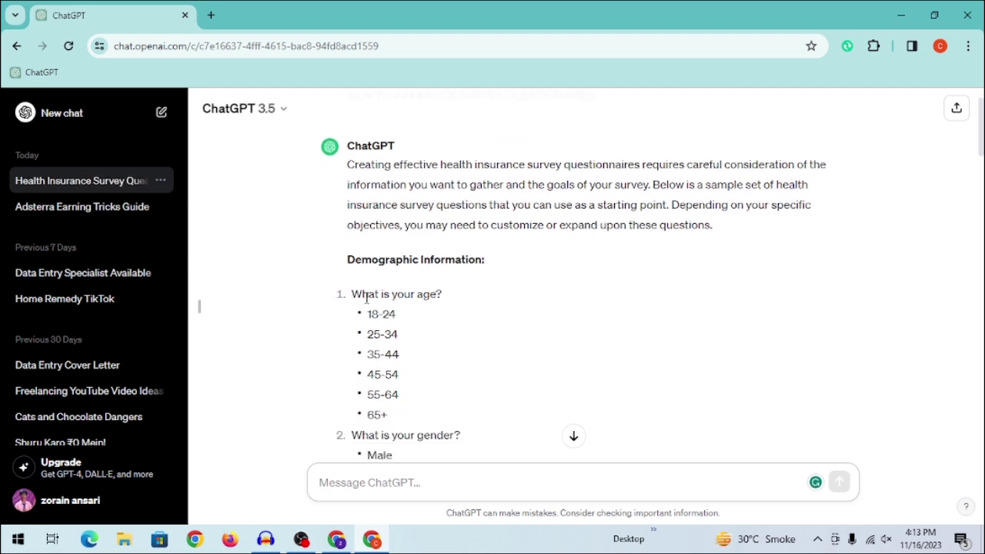
left_click_drag(348, 270, 442, 267)
key("ctrl+c")
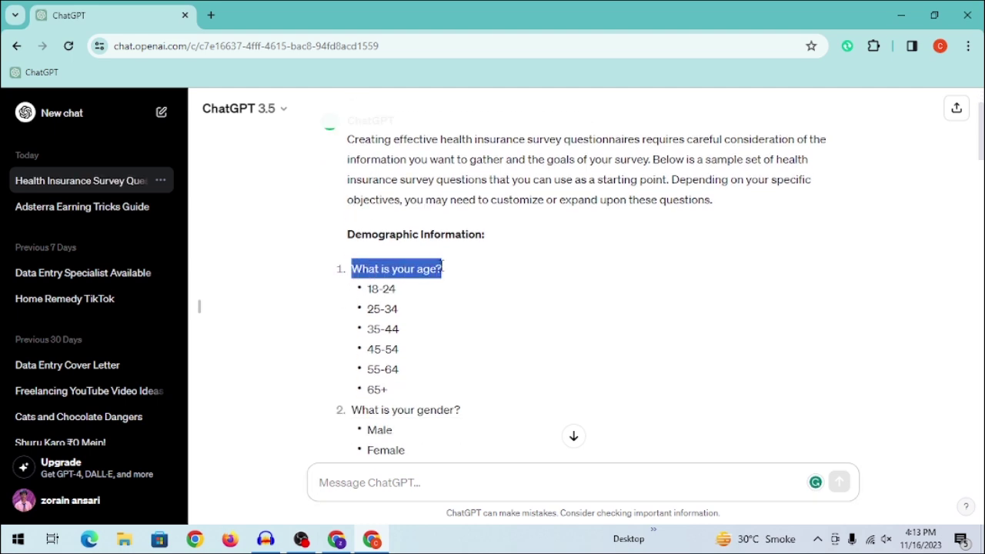
key("alt+Tab")
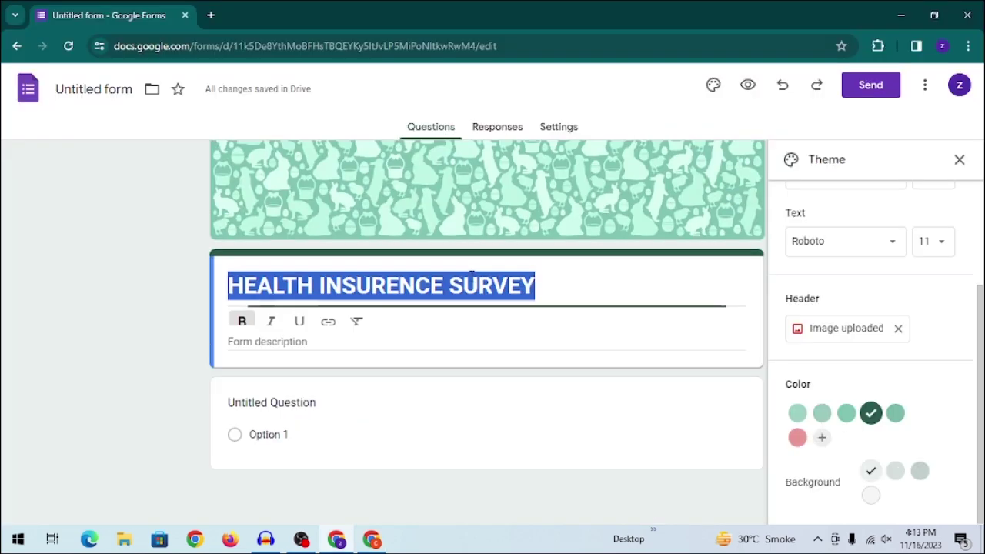
left_click(302, 410)
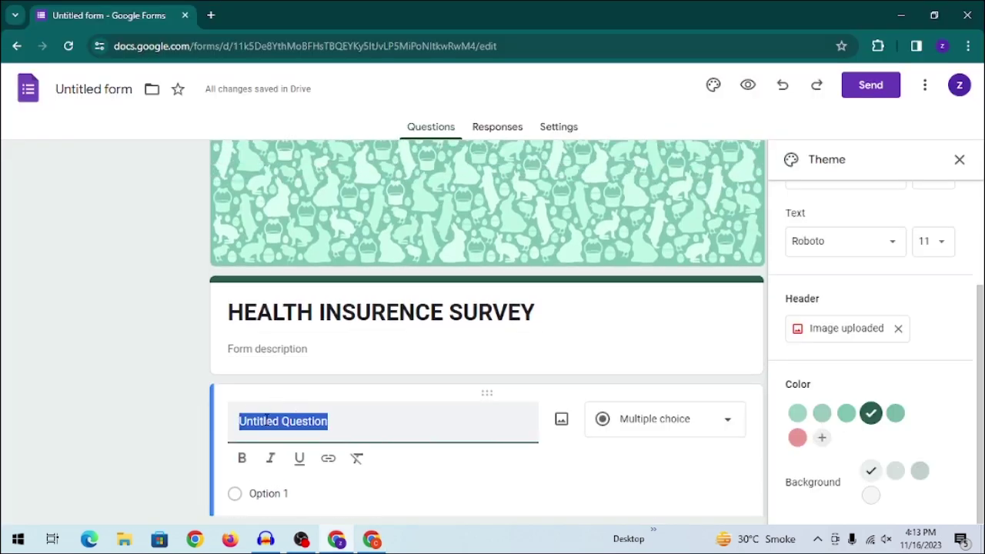
key("ctrl+v")
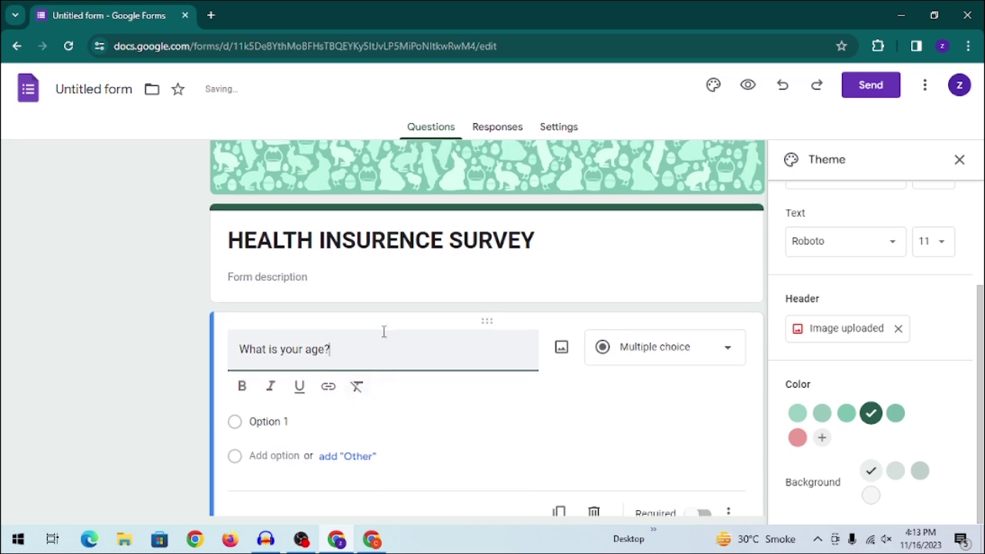
- Copy 18-24 from the ChatGPT answer and use it as the age question's first option
key("alt+Tab")
left_click_drag(367, 290, 399, 296)
key("ctrl+c")
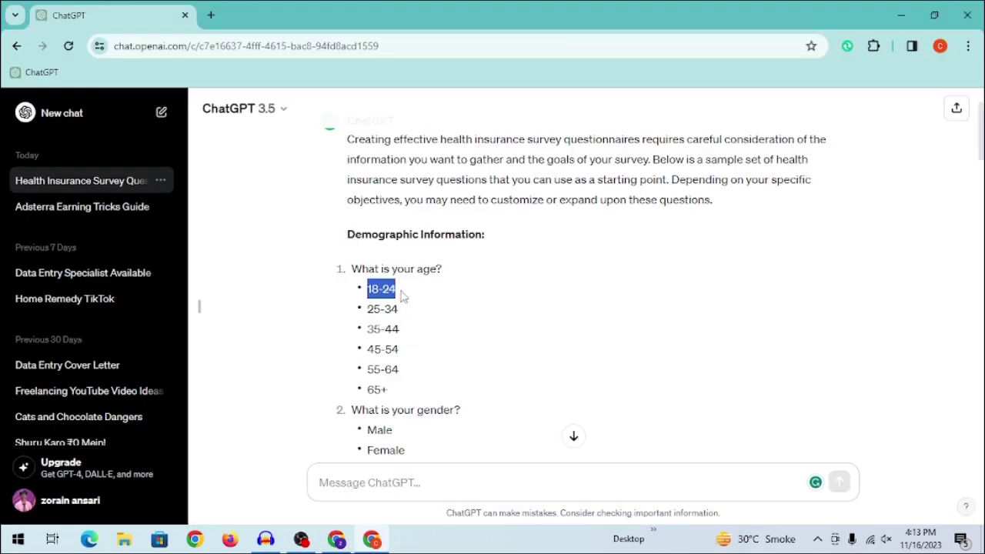
key("alt+Tab")
left_click(258, 422)
key("ctrl+v")
- Copy 25-34 from ChatGPT as the age question's second option, and add an "Other" choice below it
key("alt+Tab")
left_click_drag(368, 309, 404, 315)
key("ctrl+c")
key("alt+Tab")
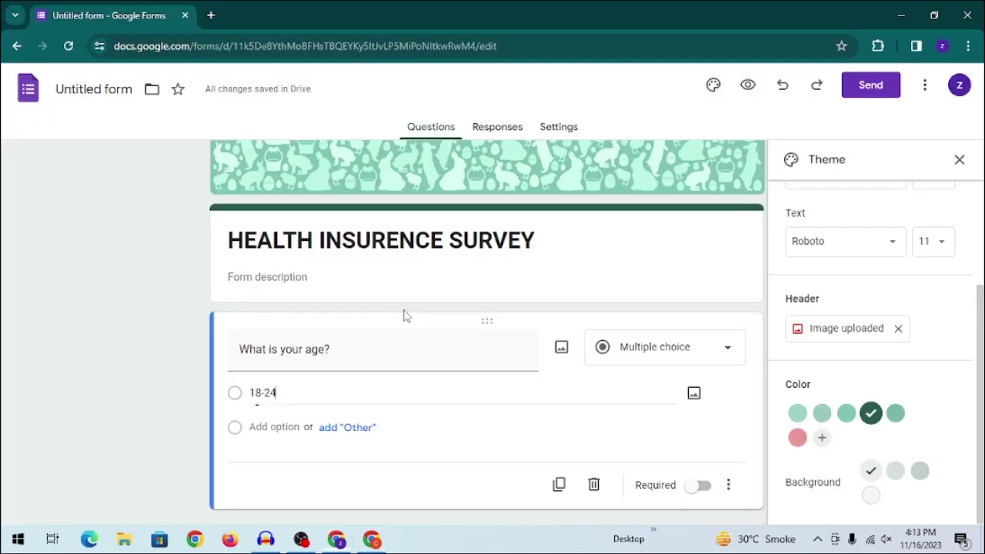
left_click(359, 433)
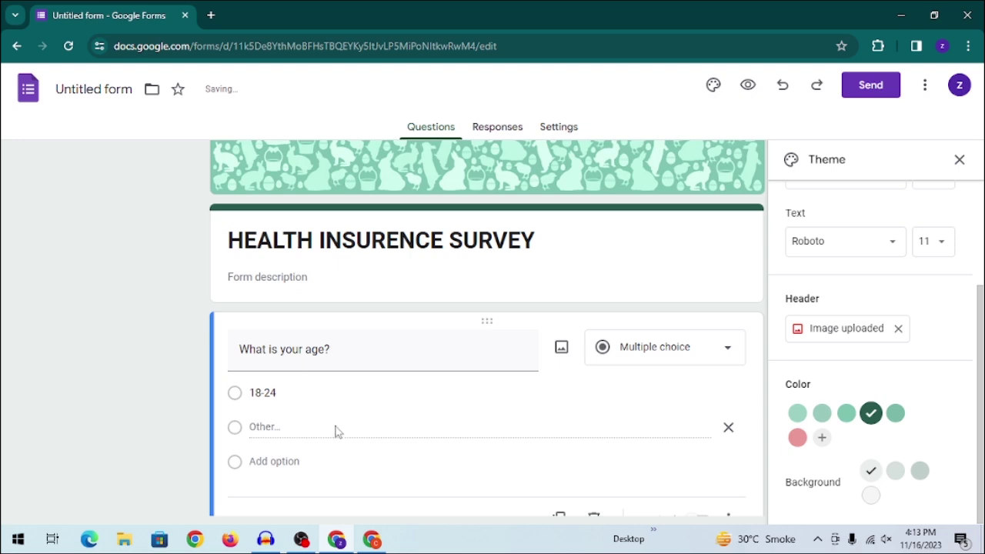
left_click(283, 428)
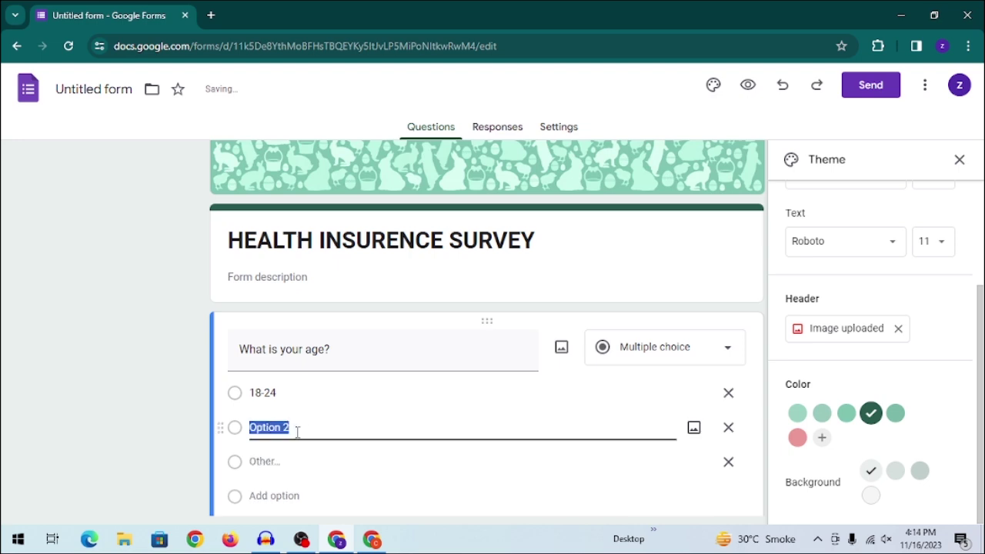
key("ctrl+v")
- Copy 35-44 from ChatGPT and add it as the age question's third option
key("alt+Tab")
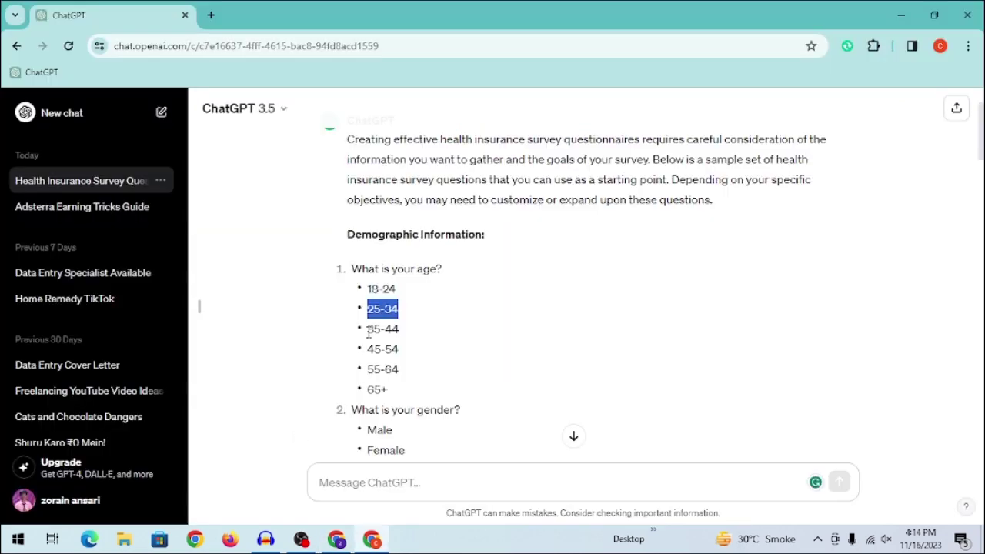
left_click_drag(369, 332, 415, 338)
key("ctrl+c")
key("alt+Tab")
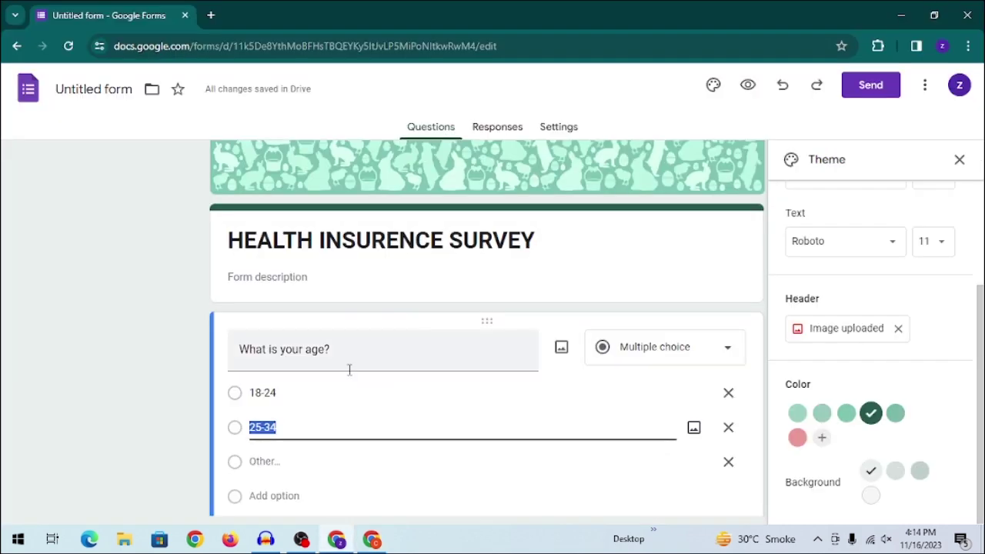
left_click(269, 477)
key("ctrl+v")
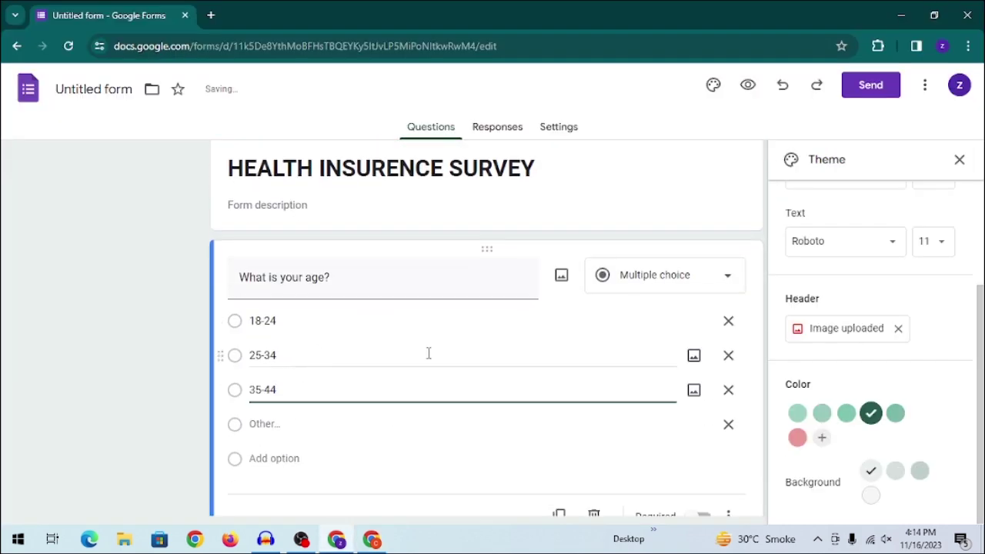
- Try attaching an image to the 18-24 option and remove it again
left_click(693, 320)
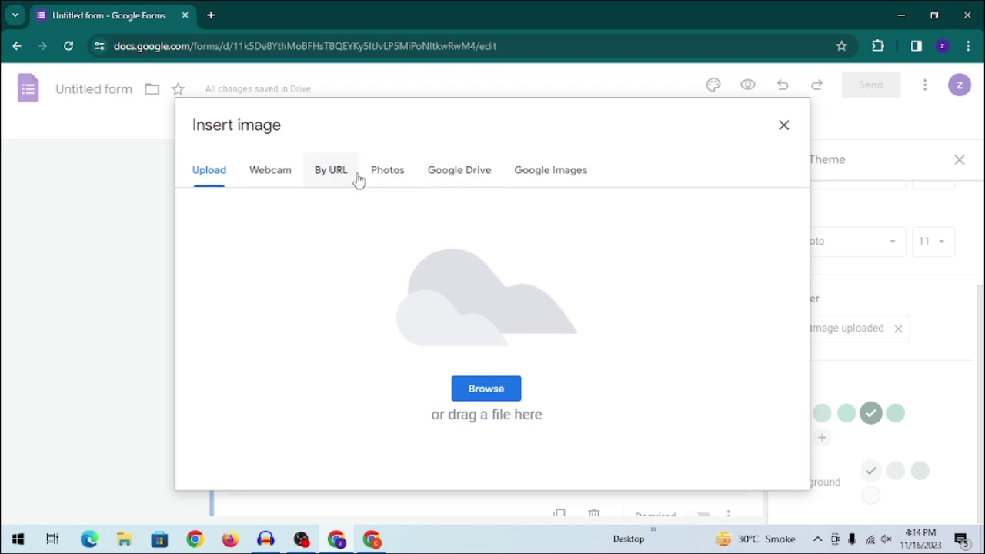
left_click(561, 181)
left_click(481, 182)
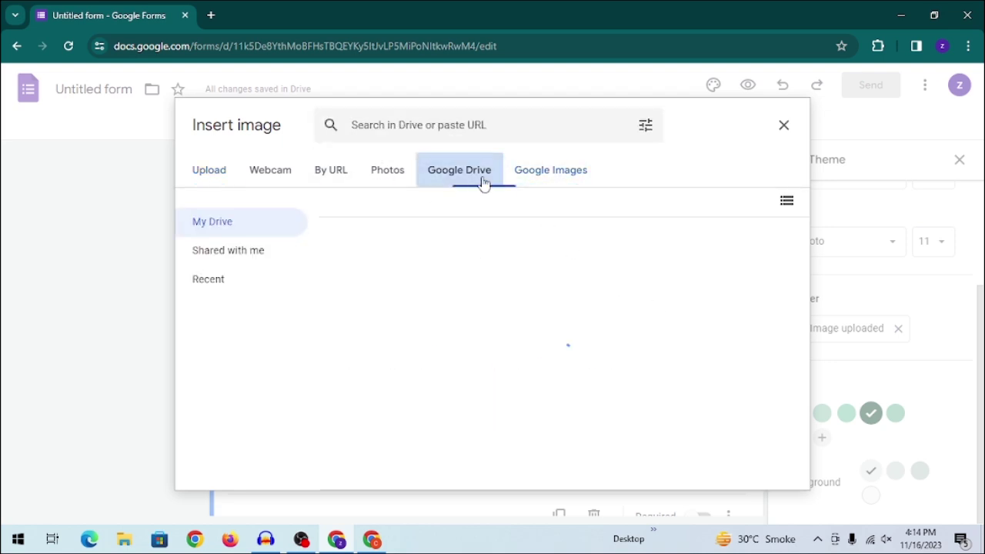
left_click(374, 176)
left_click(270, 170)
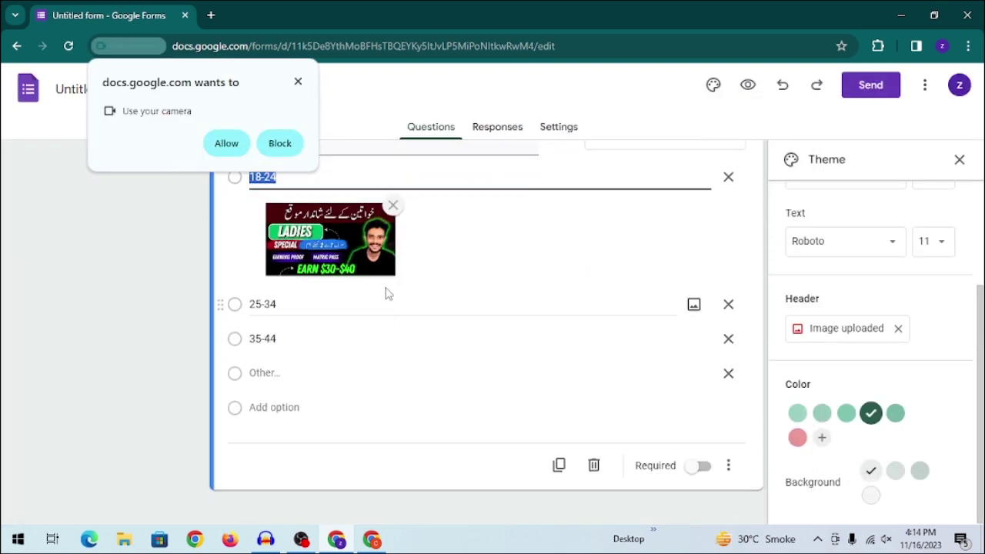
scroll(331, 281, "up", 1)
left_click(391, 279)
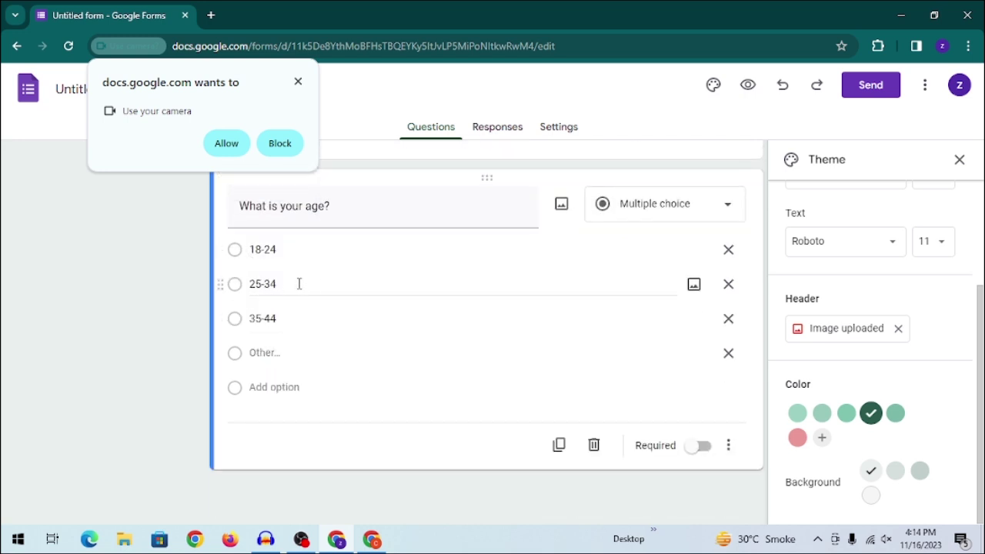
- Make the age question required and dismiss the browser's camera permission request
left_click(702, 455)
scroll(706, 454, "up", 3)
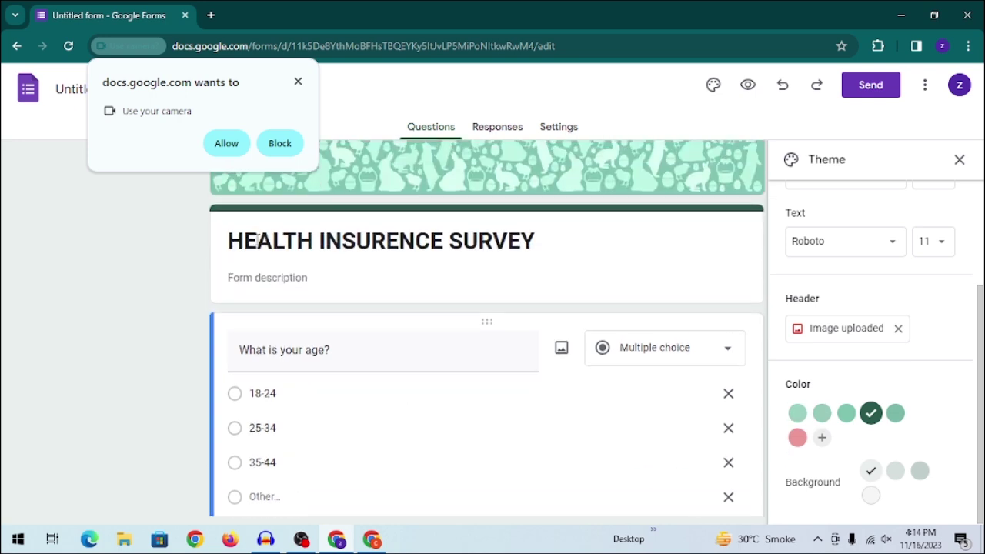
left_click(298, 81)
scroll(688, 378, "down", 2)
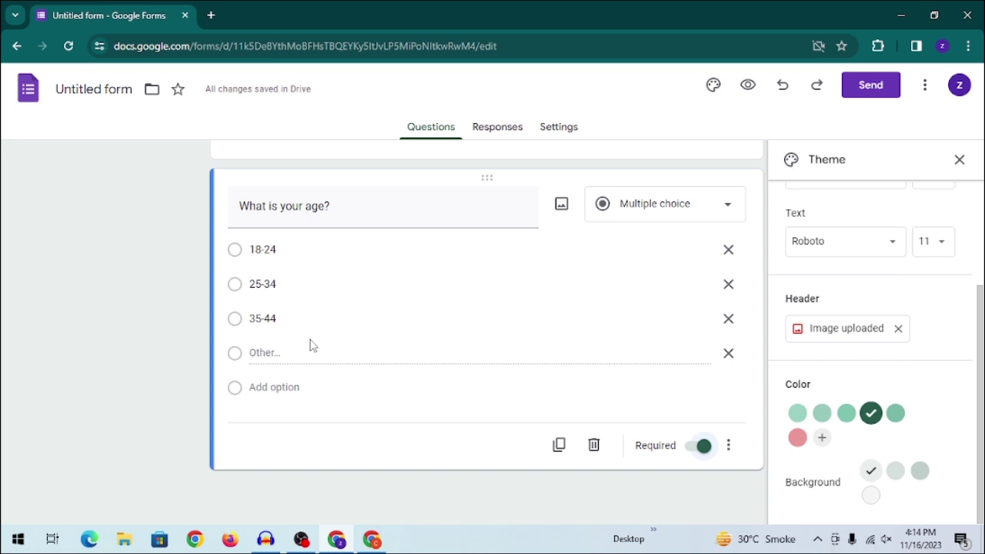
- Change the age question's type to Checkboxes
left_click(684, 207)
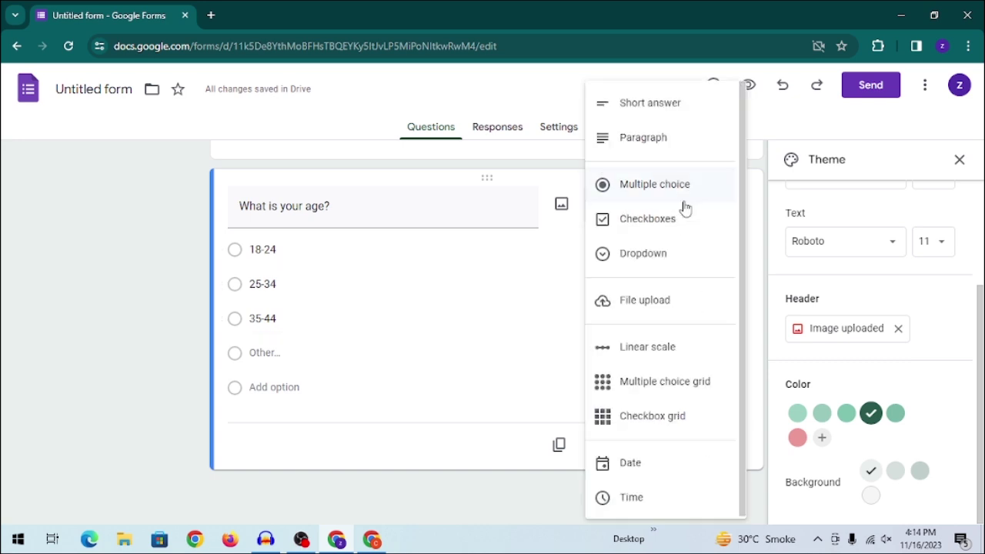
left_click(651, 219)
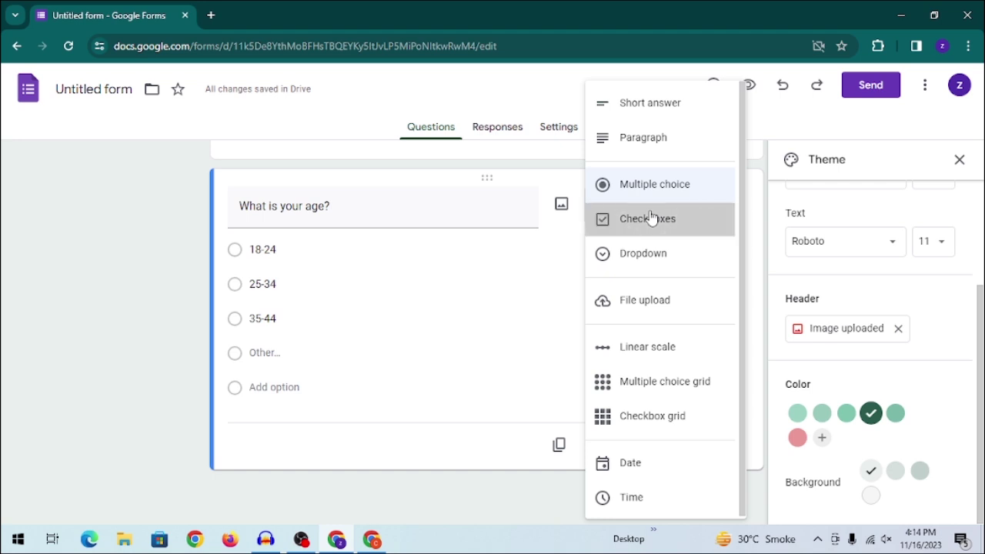
left_click(470, 250)
key("ctrl+a")
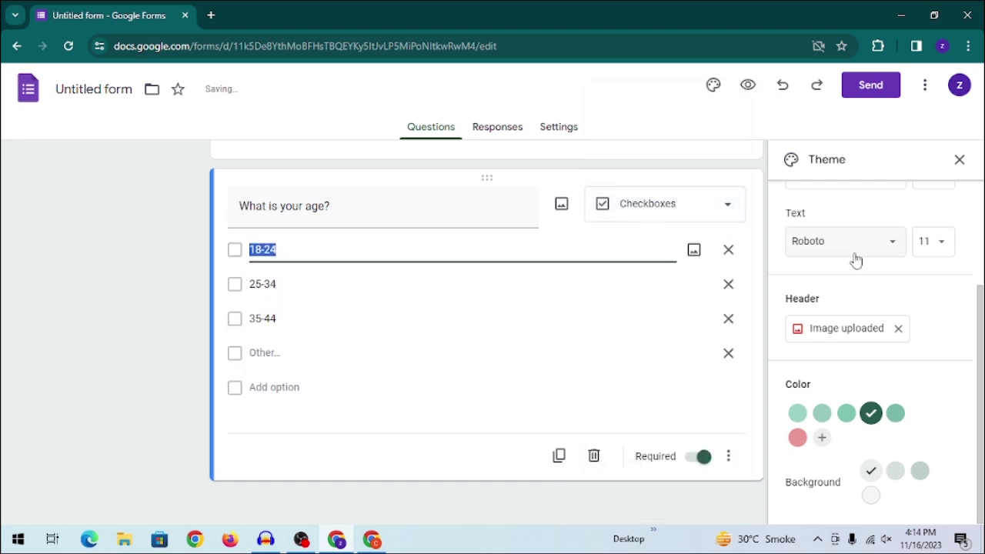
- Switch the age question's type to Dropdown and back to Multiple choice
left_click(702, 215)
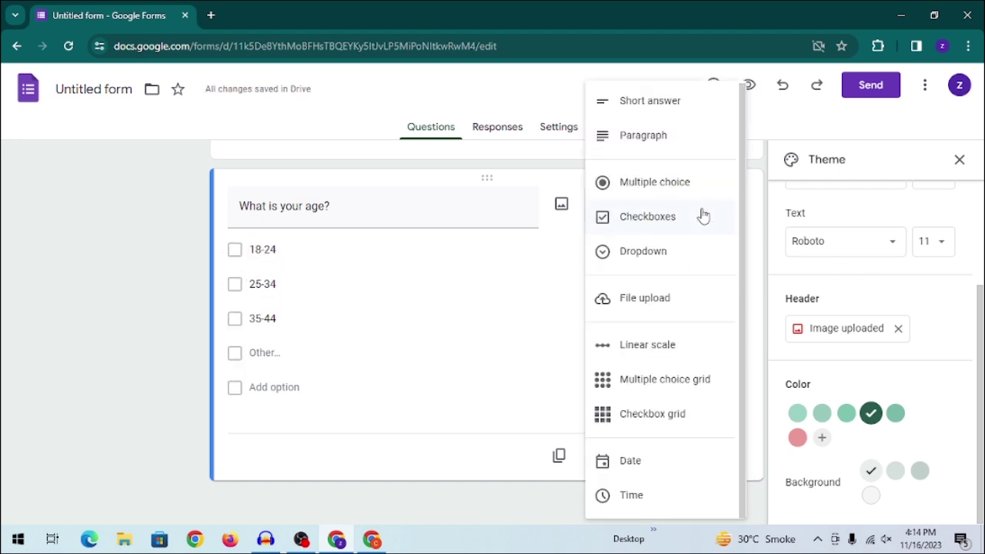
left_click(686, 253)
left_click(681, 248)
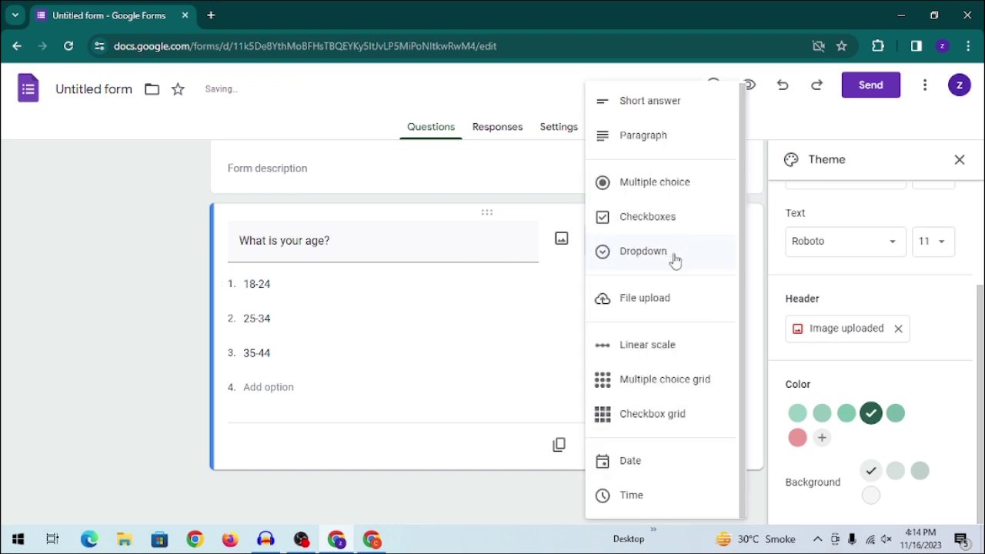
left_click(666, 201)
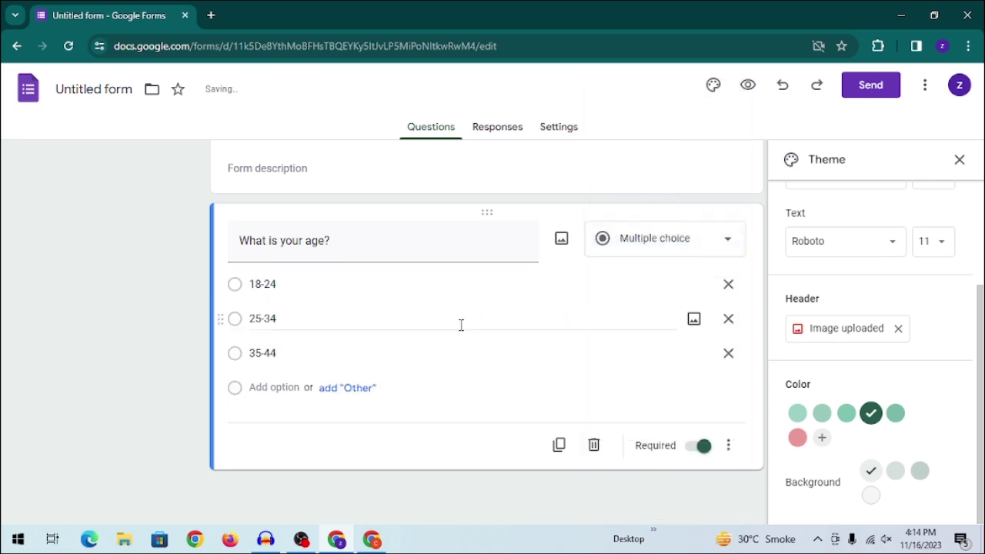
scroll(462, 254, "up", 1)
scroll(641, 291, "down", 1)
scroll(693, 316, "up", 2)
scroll(572, 288, "down", 2)
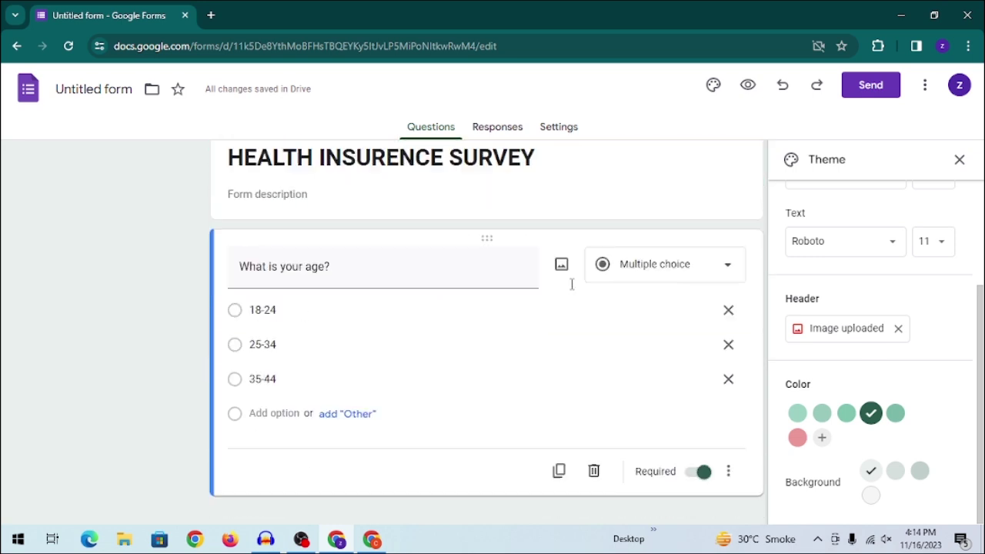
- Try adding a fourth answer option to the age question and delete it again
left_click(274, 388)
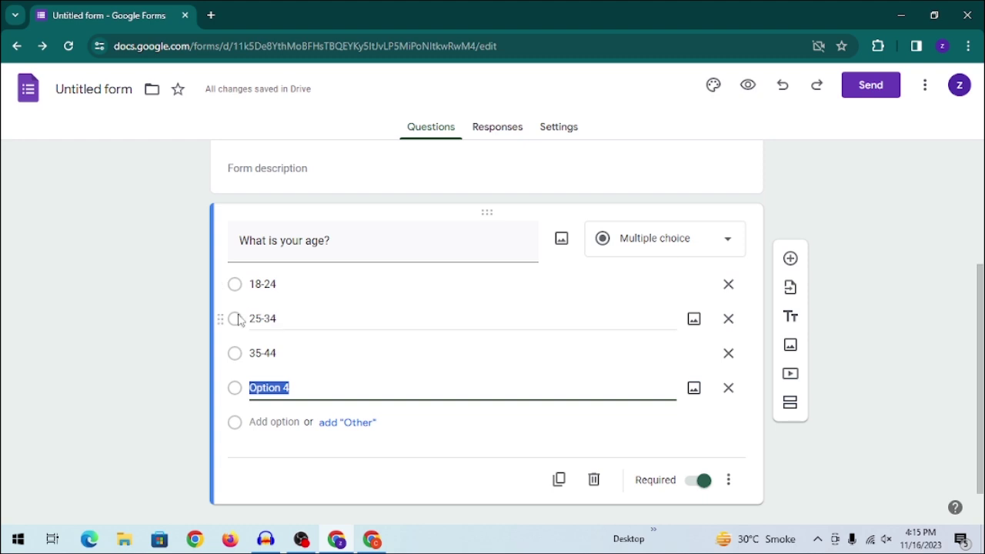
mouse_move(218, 286)
left_mouse_down()
mouse_move(220, 335)
mouse_move(223, 283)
left_mouse_up()
left_click(484, 172)
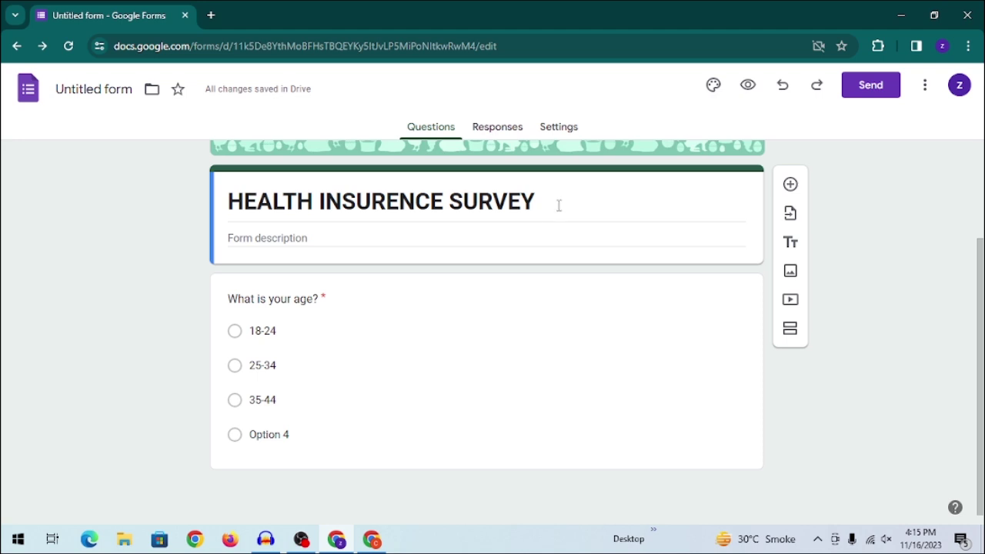
left_click(280, 450)
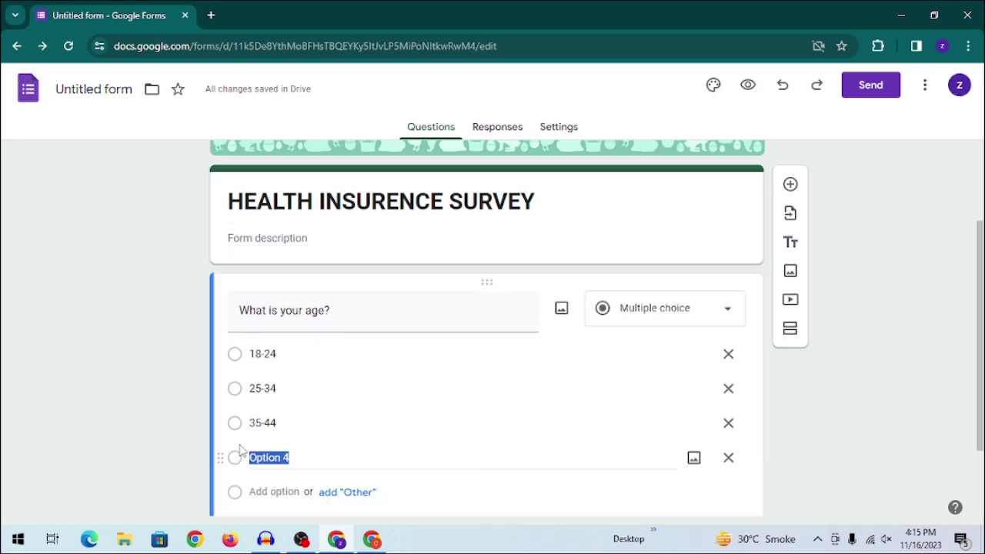
left_click(728, 458)
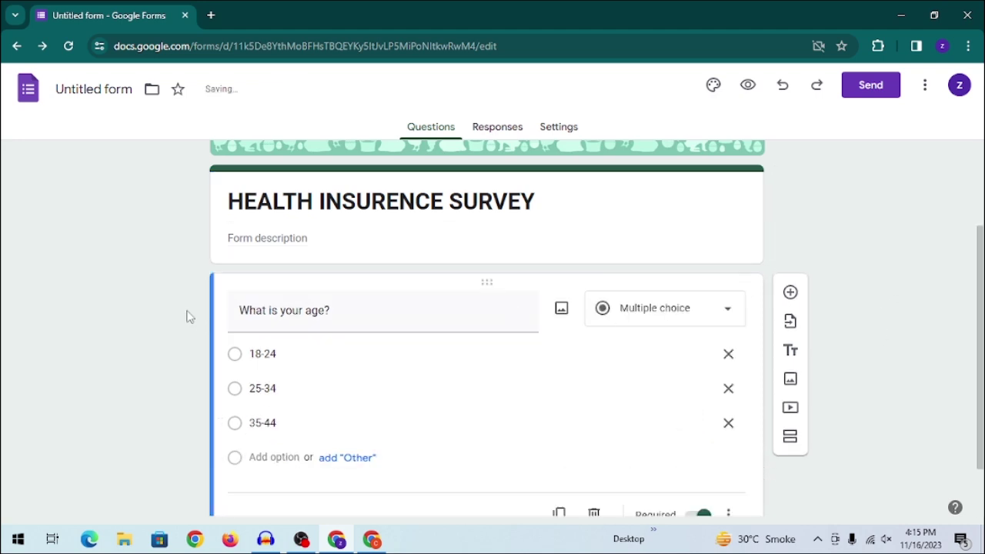
- Add a new blank question below the age question and switch to the ChatGPT window
scroll(777, 462, "down", 1)
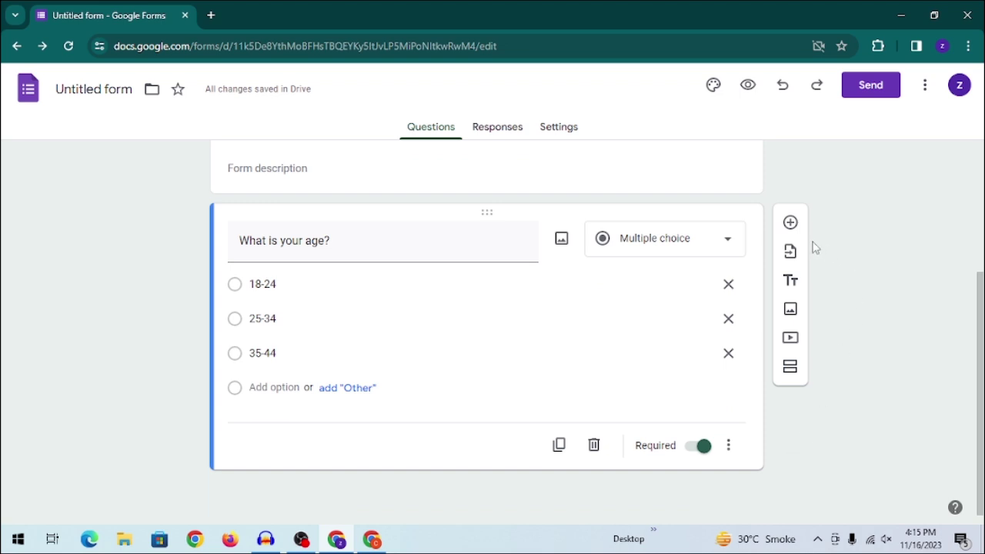
left_click(790, 224)
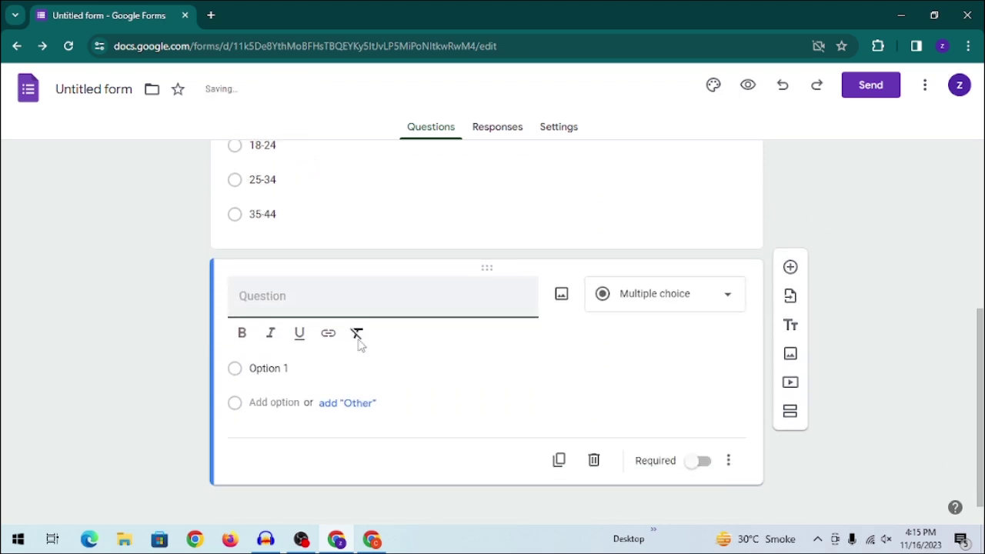
key("alt+Tab")
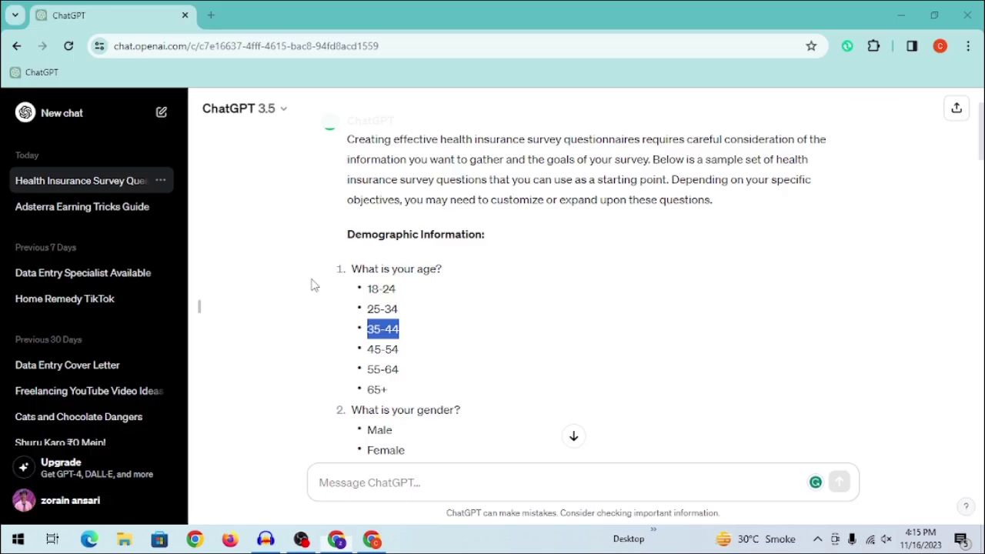
left_click_drag(353, 336, 462, 339)
key("ctrl+shift+o")
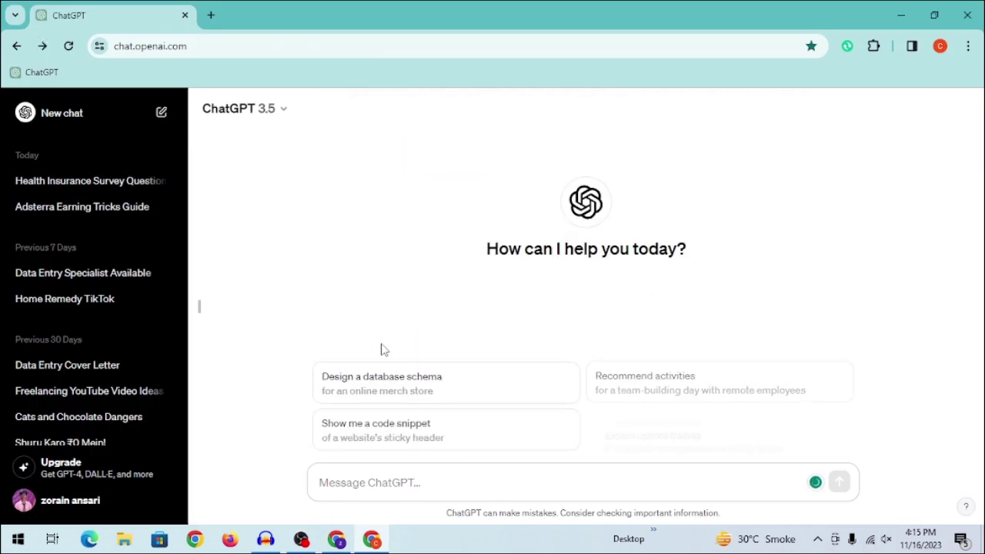
left_click(99, 182)
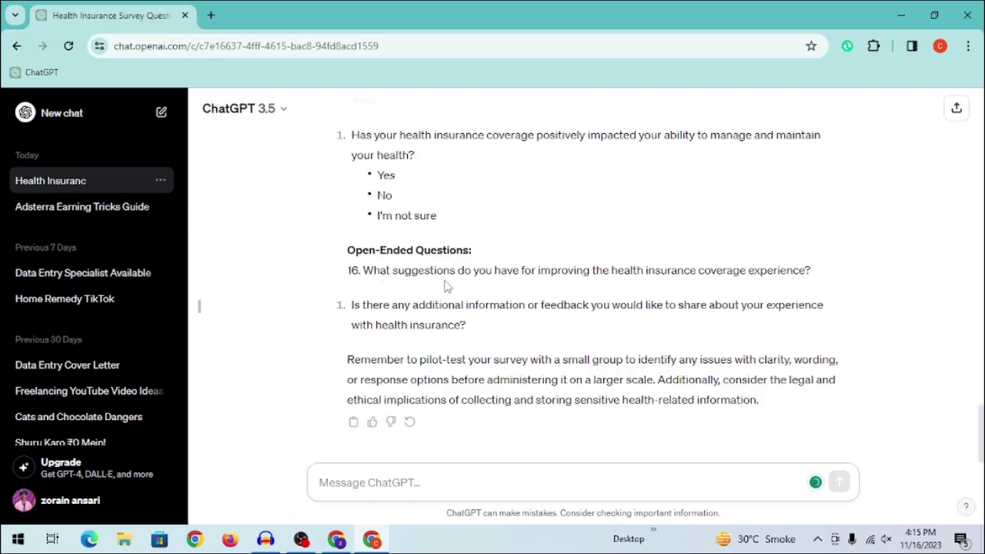
- Copy "What is your gender?" from the ChatGPT answer and paste it as the new question's text in Google Forms
scroll(481, 288, "up", 15)
scroll(372, 337, "down", 1)
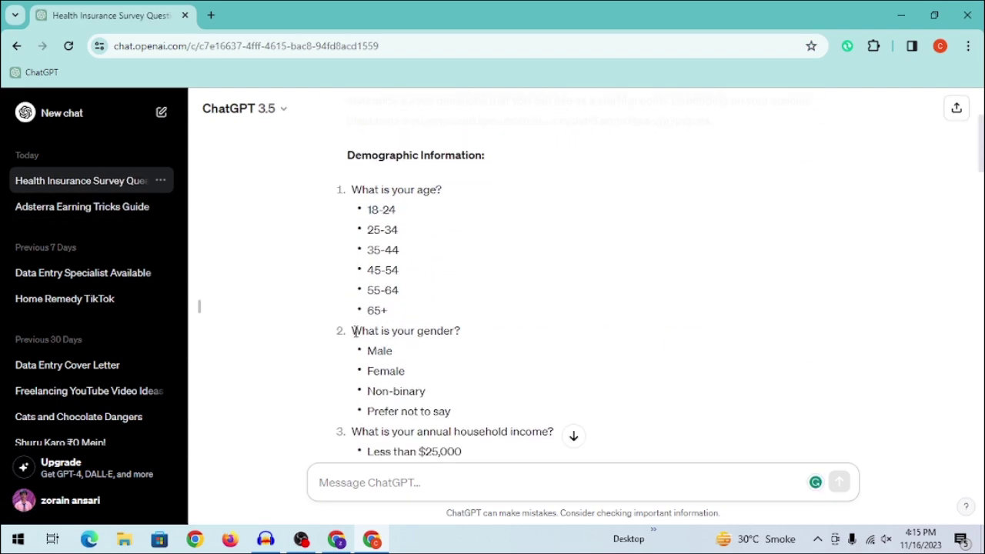
left_click_drag(354, 332, 459, 324)
key("ctrl+c")
key("alt+Tab")
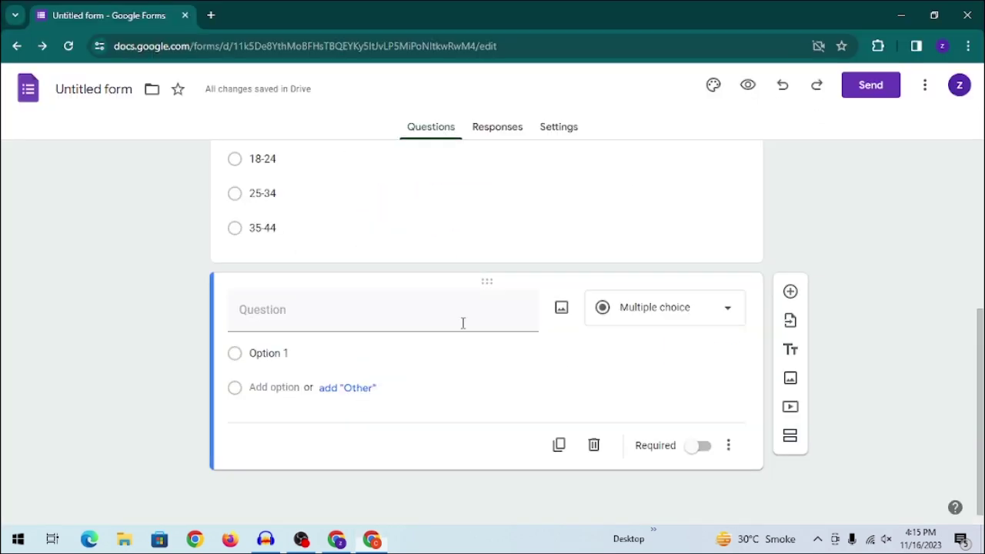
left_click(462, 323)
key("ctrl+v")
- Copy "Male" from the ChatGPT answer and paste it as the gender question's first option
key("alt+Tab")
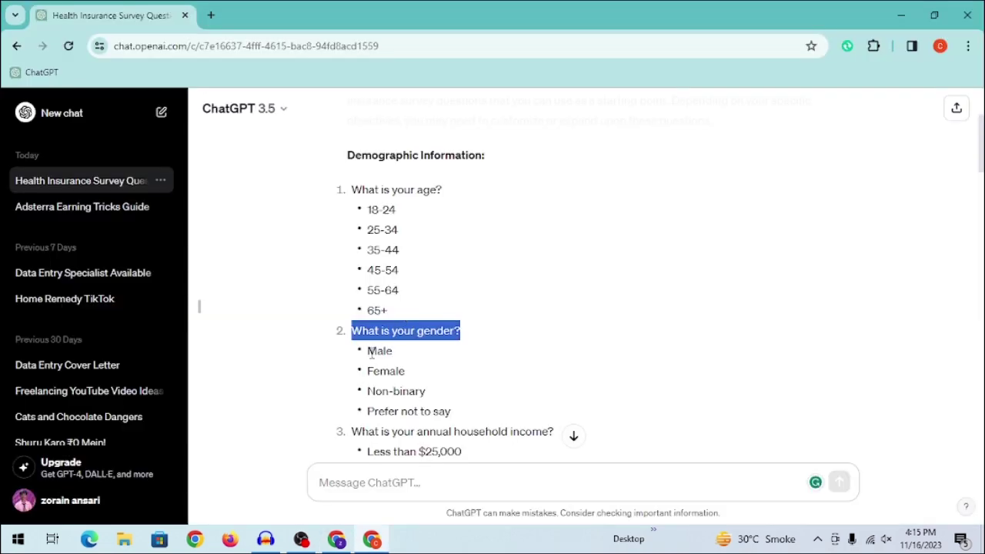
left_click_drag(372, 353, 394, 351)
key("ctrl+c")
key("alt+Tab")
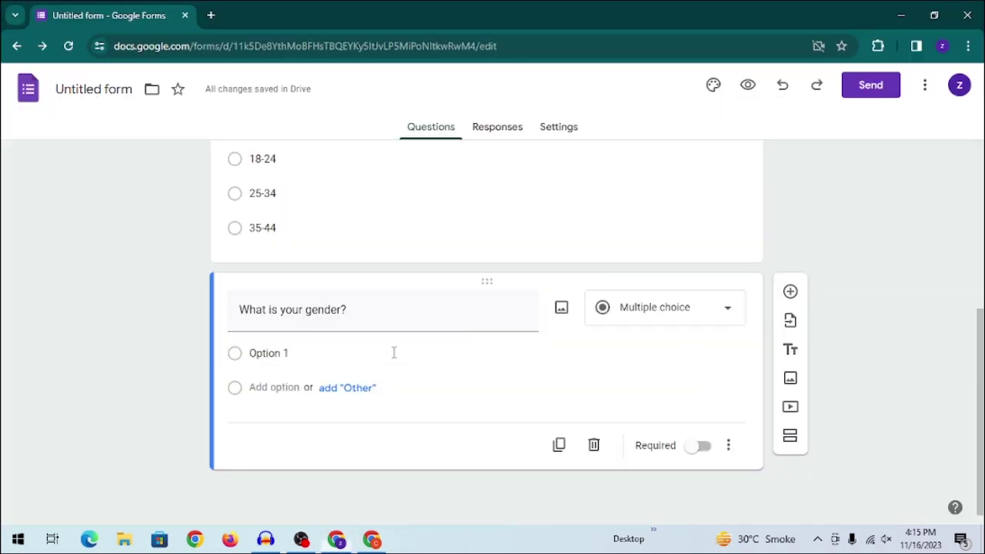
left_click(346, 353)
key("ctrl+v")
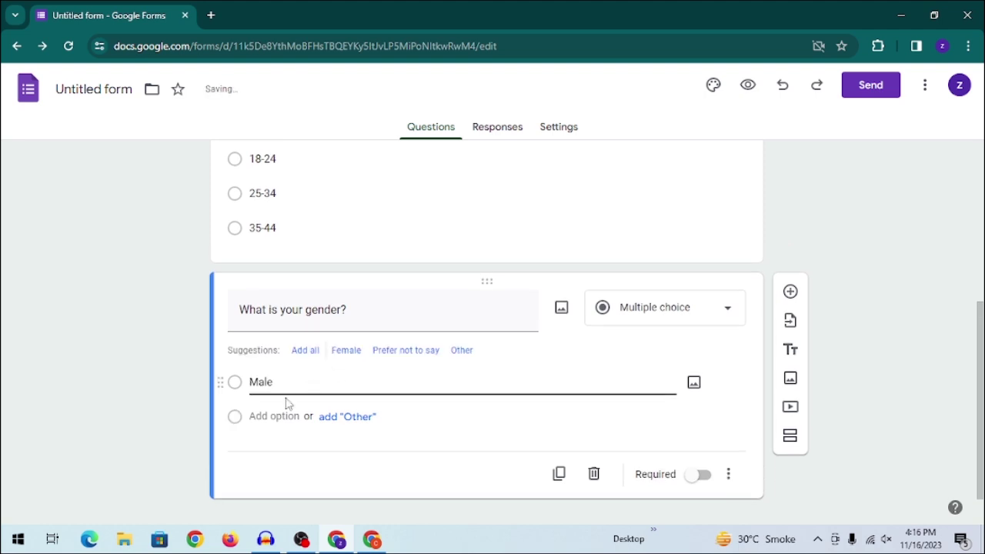
- Add the options Female and Prefer not to say to the gender question and make it required
left_click(288, 419)
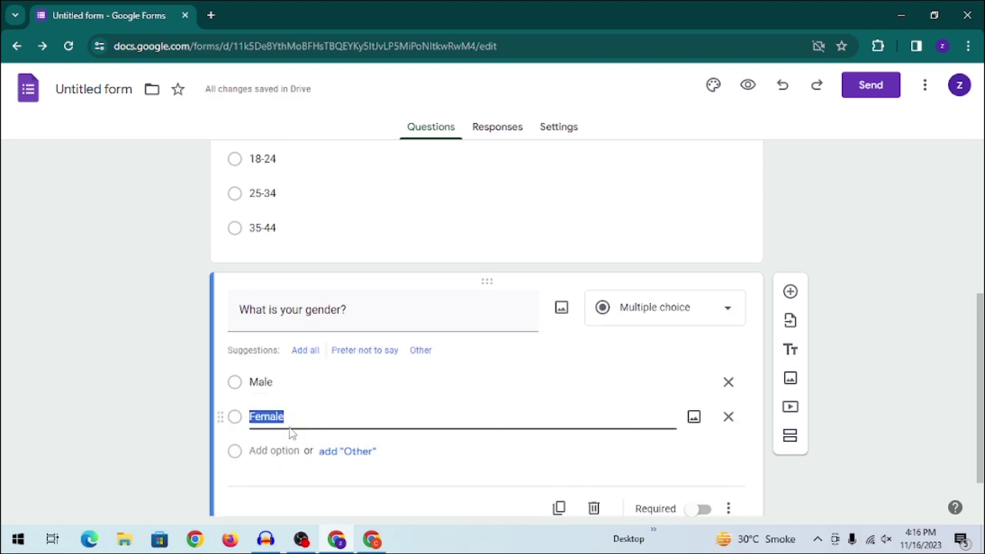
left_click(279, 452)
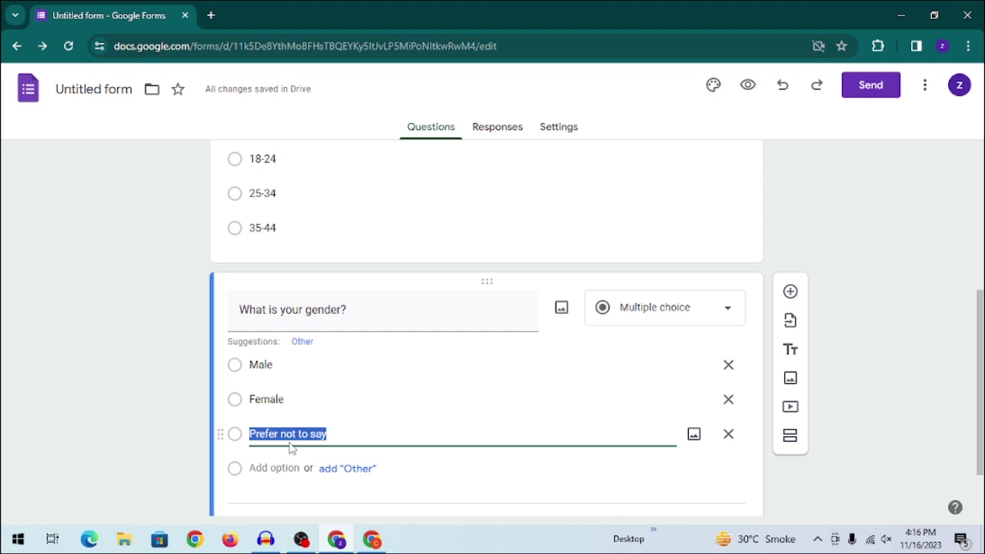
scroll(598, 434, "down", 1)
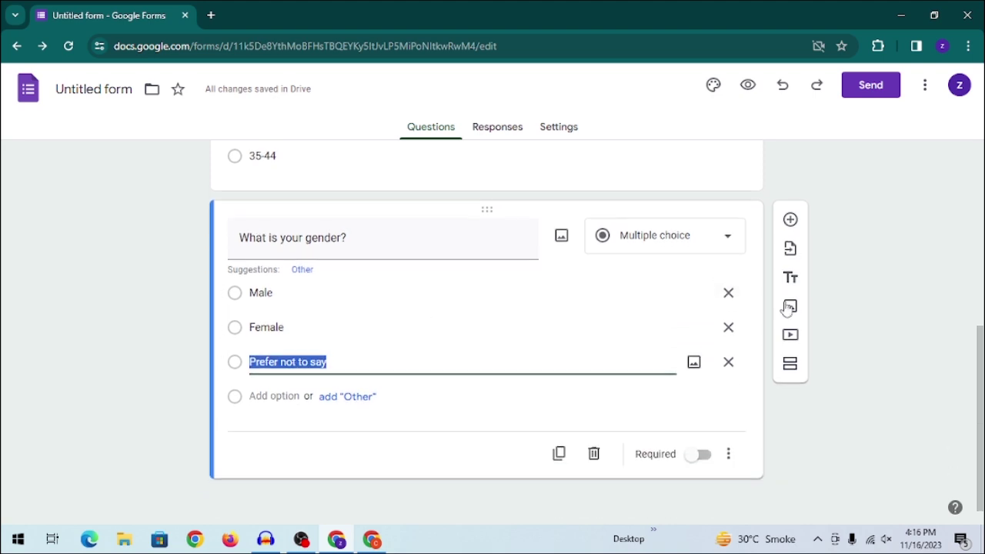
left_click(704, 455)
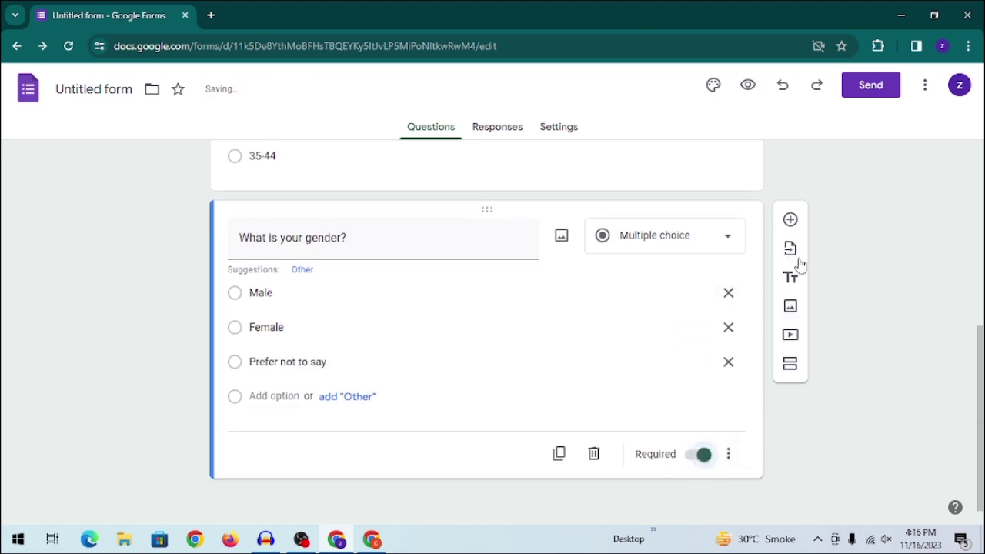
- Add a new question with the text "What is your annual household income?" copied from ChatGPT
left_click(791, 221)
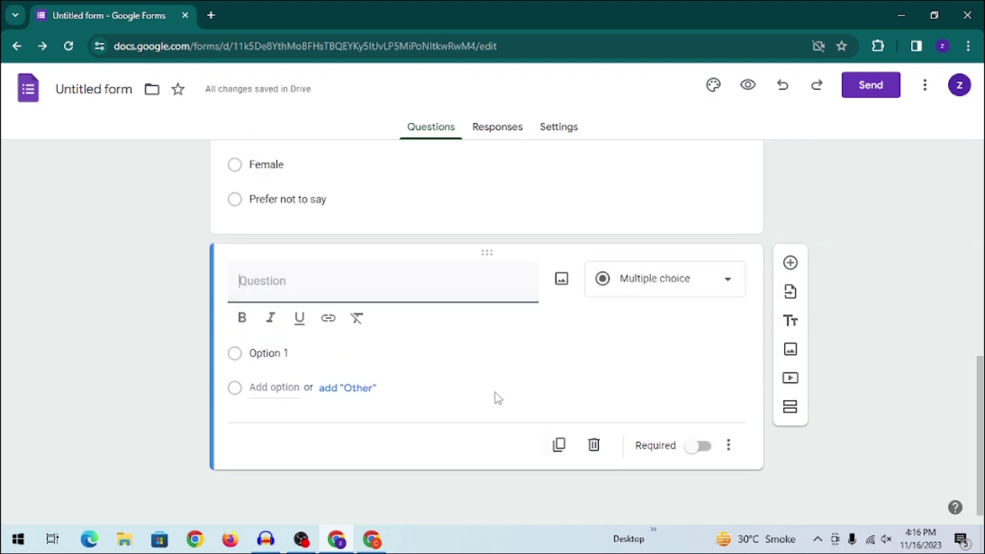
key("alt+Tab")
left_click_drag(353, 288, 551, 286)
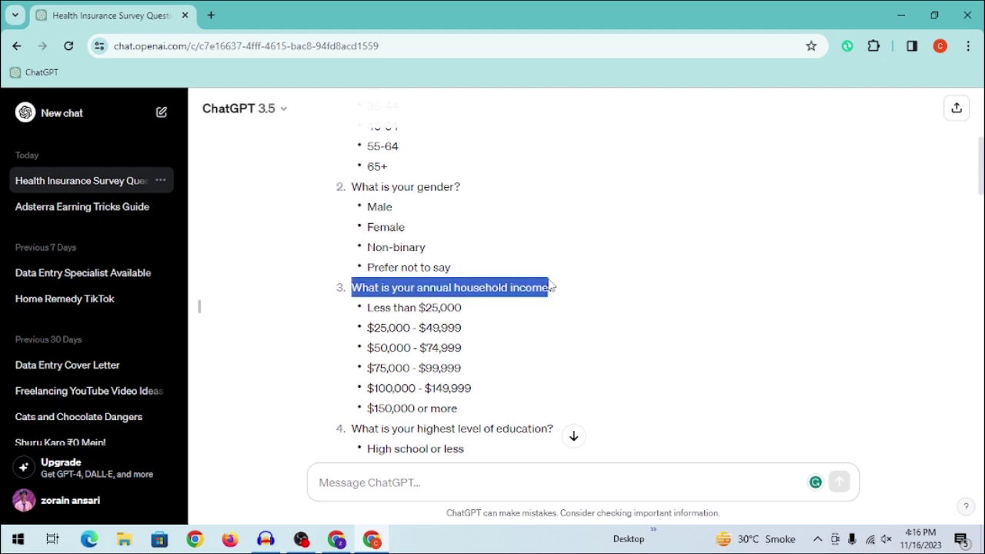
key("ctrl+c")
key("alt+Tab")
key("ctrl+v")
- Copy "Less than $25,000" from ChatGPT and paste it as the household income question's first option
key("alt+Tab")
left_click_drag(368, 307, 467, 312)
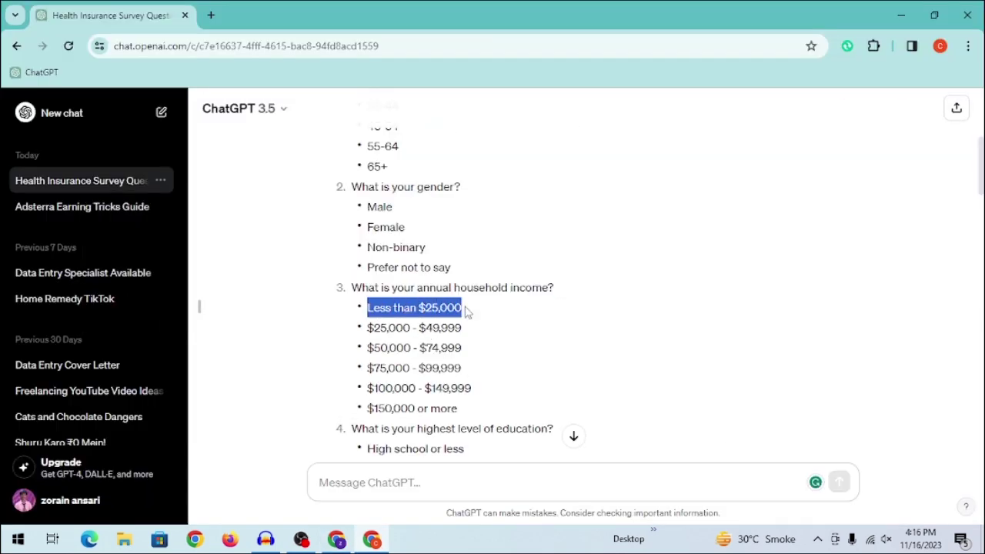
key("ctrl+c")
key("alt+Tab")
left_click(301, 356)
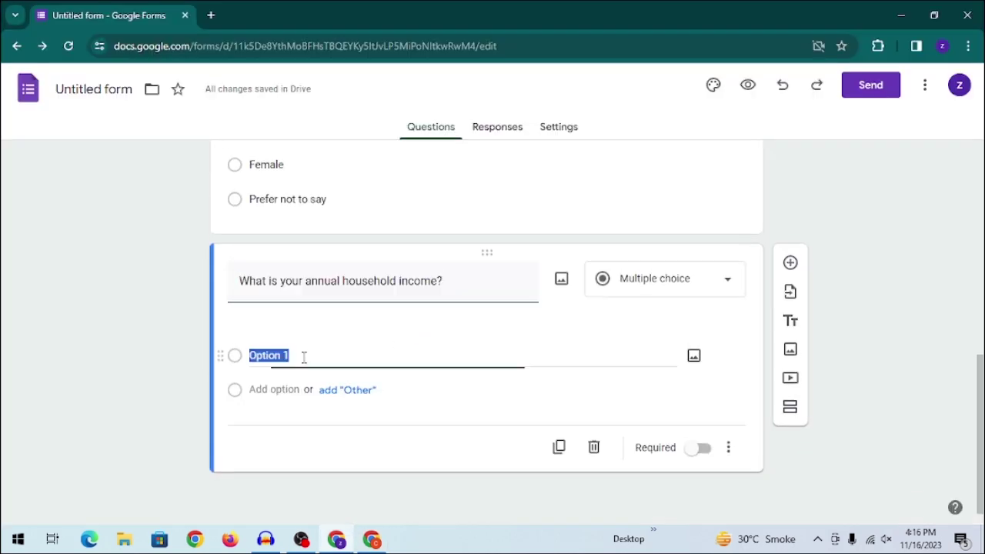
key("ctrl+v")
- Copy "$25,000 - $49,999" from ChatGPT and paste it as a second option of the household income question
key("alt+Tab")
left_click_drag(367, 327, 485, 327)
key("ctrl+c")
key("alt+Tab")
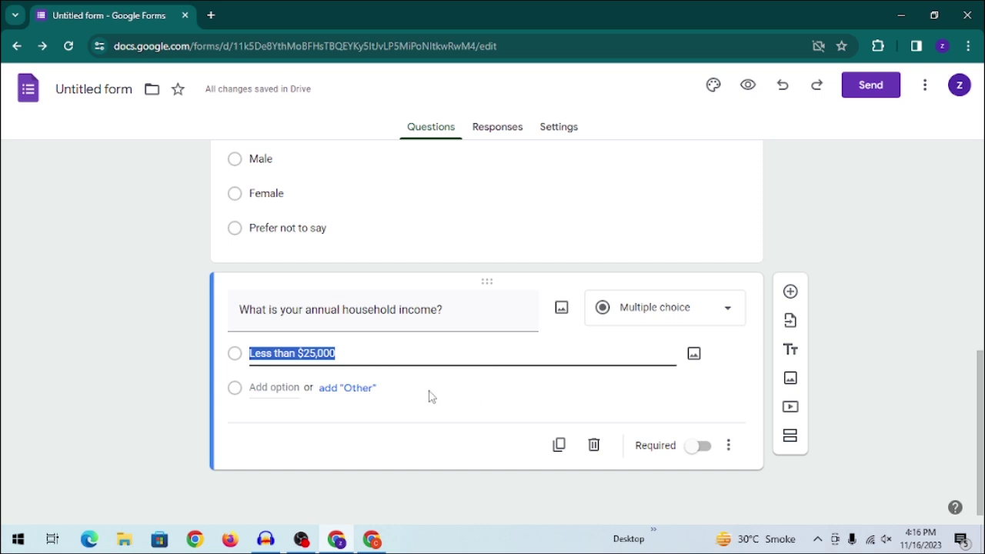
left_click(275, 389)
key("ctrl+v")
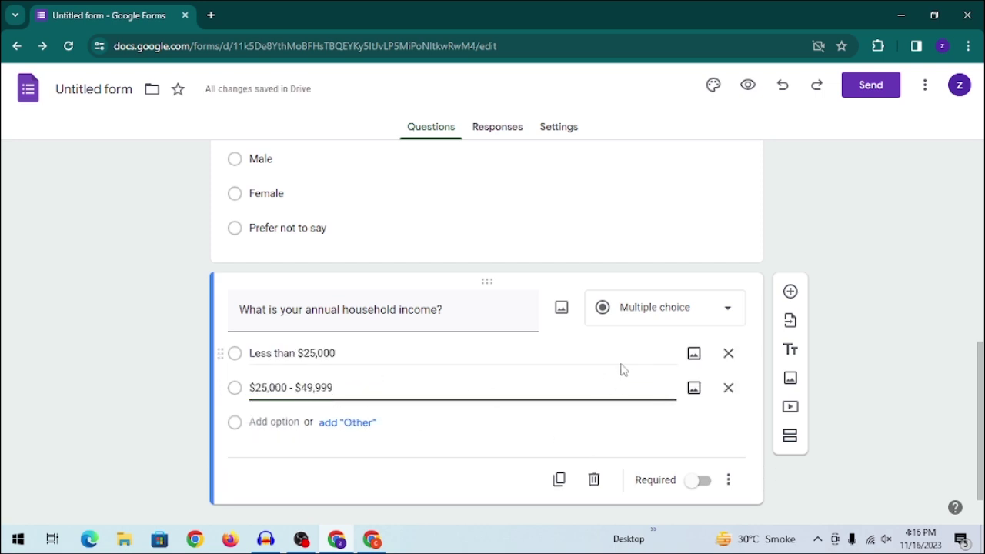
- Duplicate the household income question and undo the duplication
left_click(552, 480)
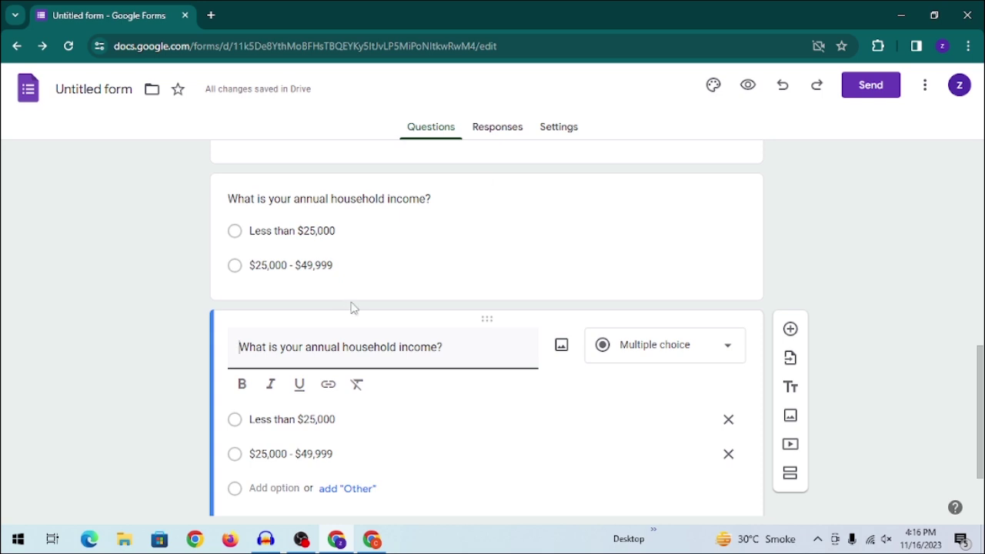
key("ctrl+z")
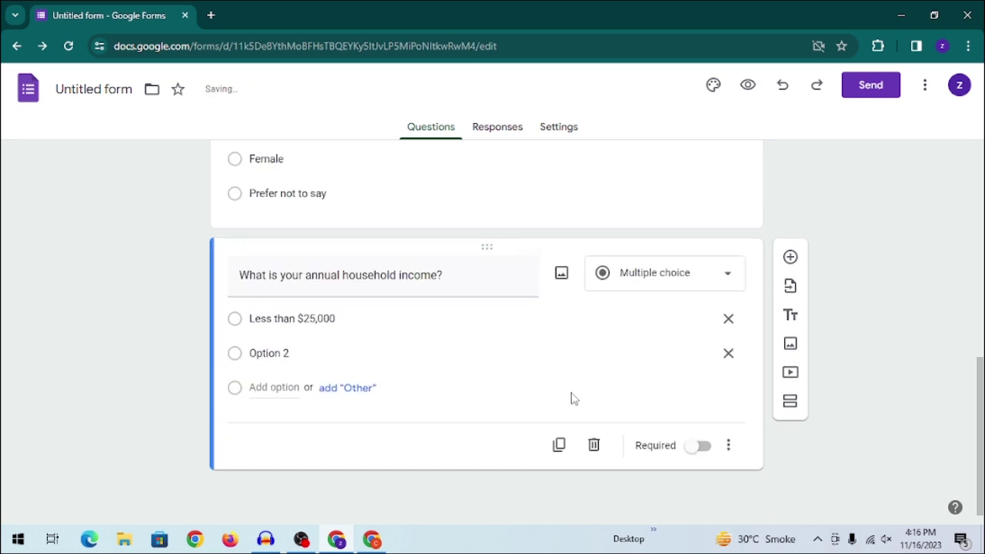
- Copy the introductory paragraph "Creating effective health insurance survey questionnaires..." from ChatGPT and paste it as the form description under the survey title
scroll(528, 380, "up", 10)
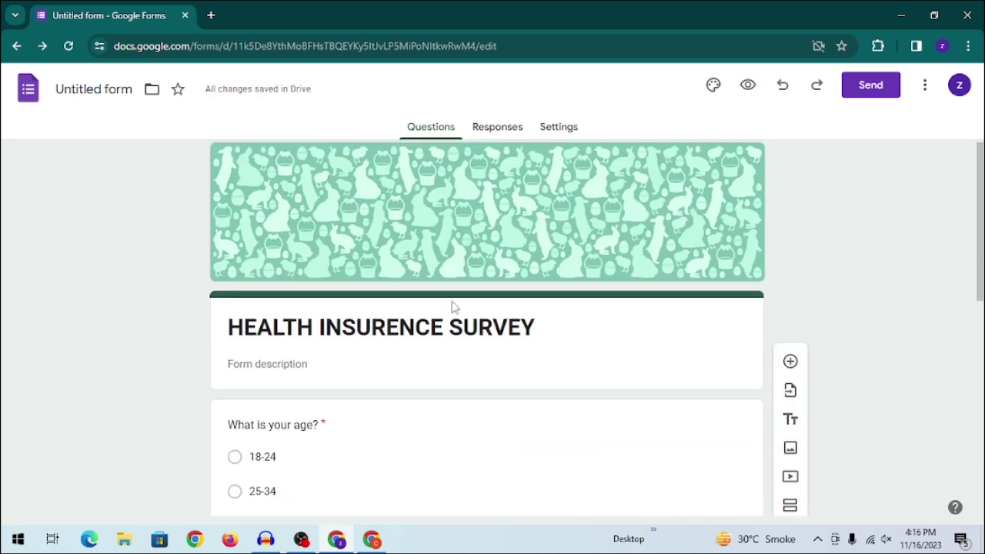
scroll(454, 306, "down", 3)
scroll(453, 305, "up", 2)
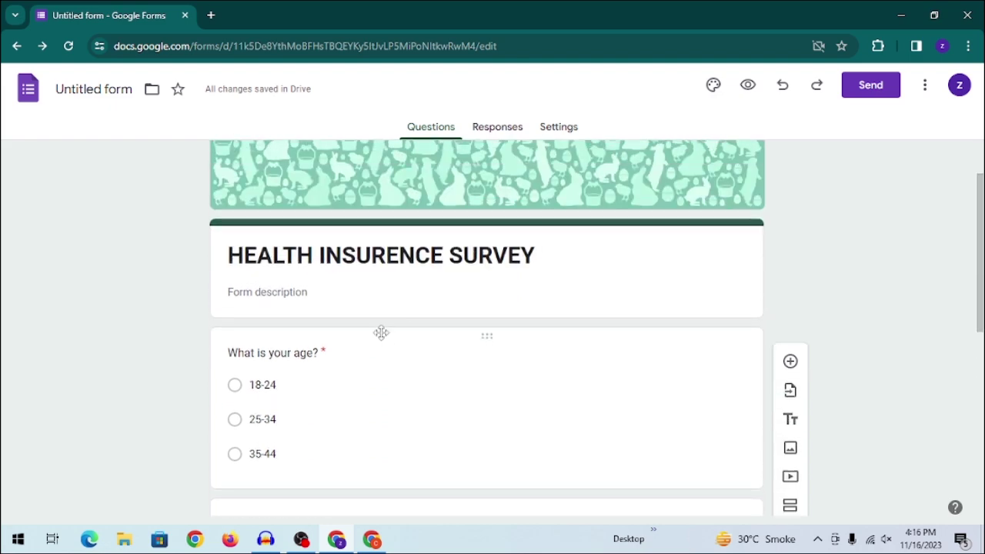
left_click(323, 293)
key("alt+Tab")
scroll(404, 325, "up", 1)
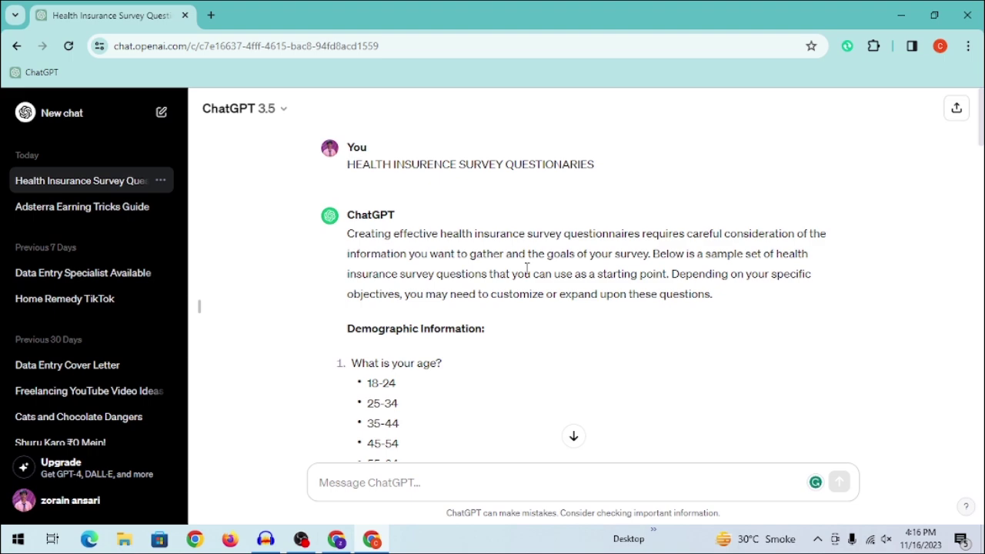
left_click_drag(350, 234, 760, 300)
key("ctrl+c")
key("alt+Tab")
left_click(431, 296)
key("ctrl+v")
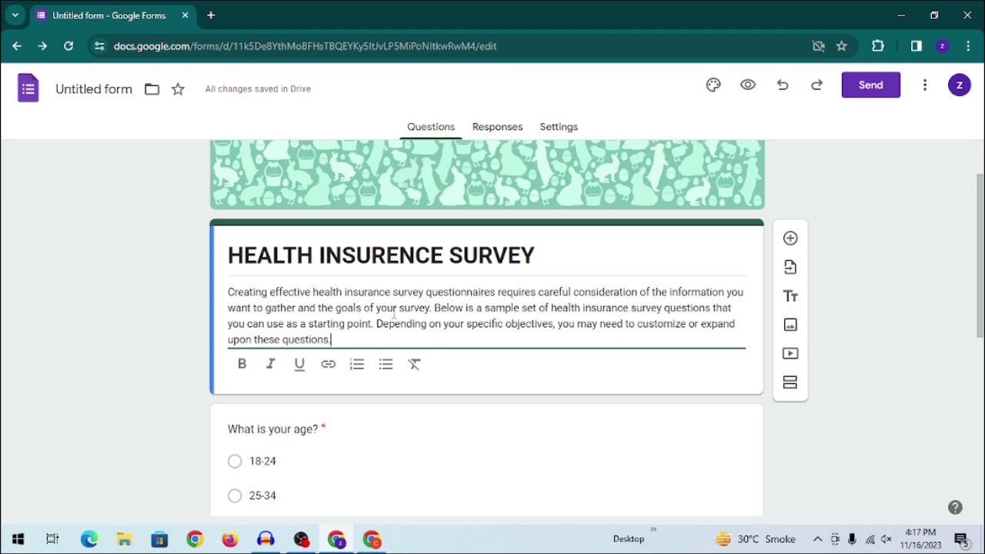
- Review the completed form from description to household income question and open its sending options
scroll(343, 335, "down", 5)
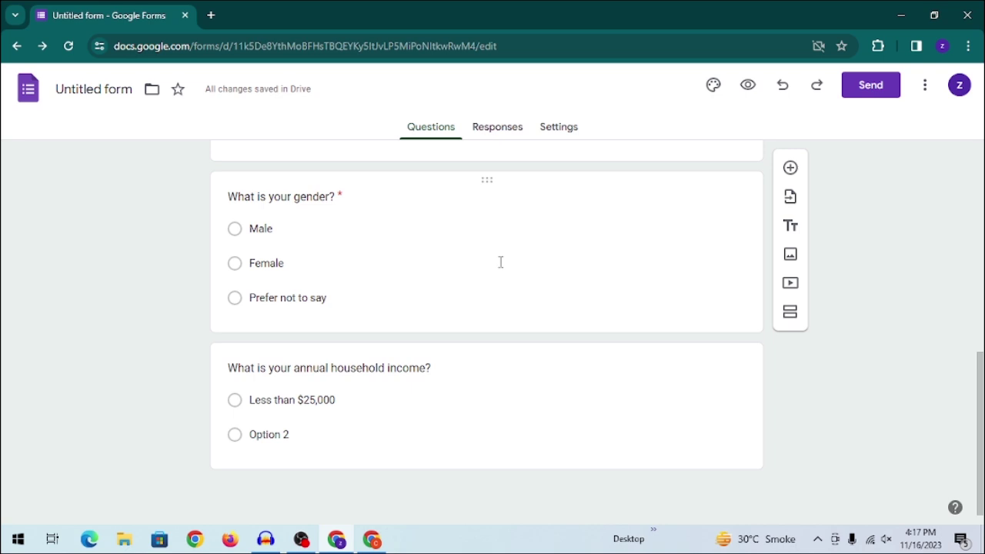
scroll(500, 262, "up", 4)
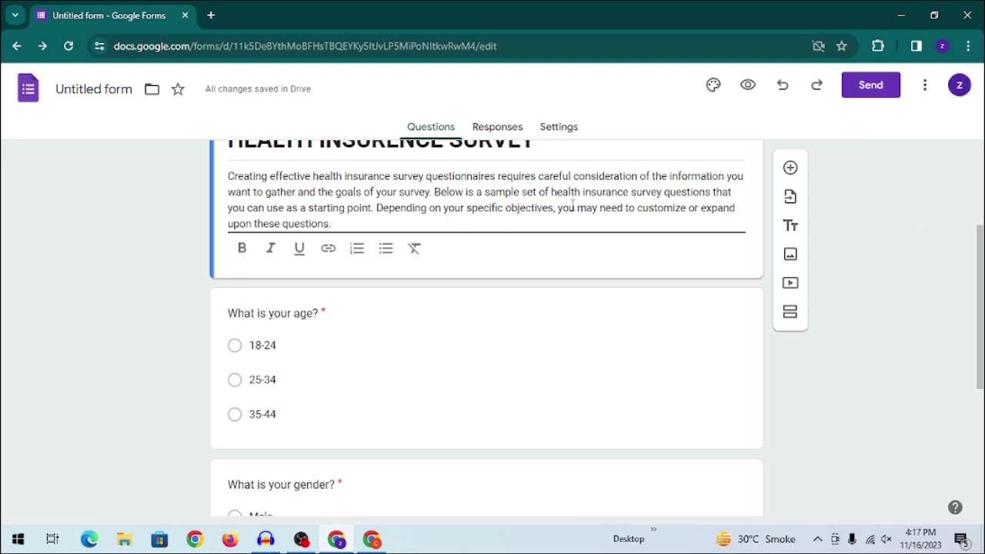
scroll(461, 254, "up", 3)
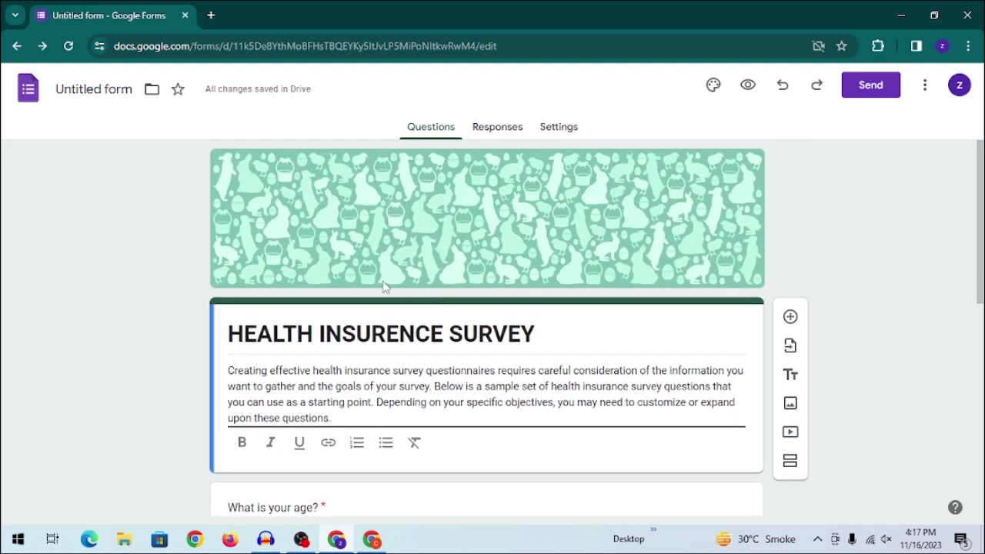
scroll(374, 318, "down", 3)
scroll(396, 307, "down", 3)
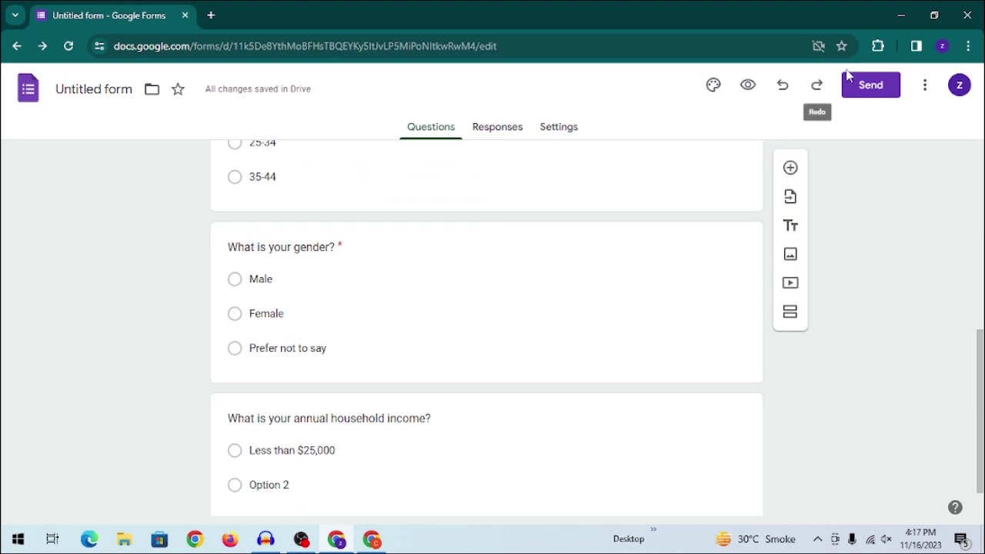
left_click(864, 86)
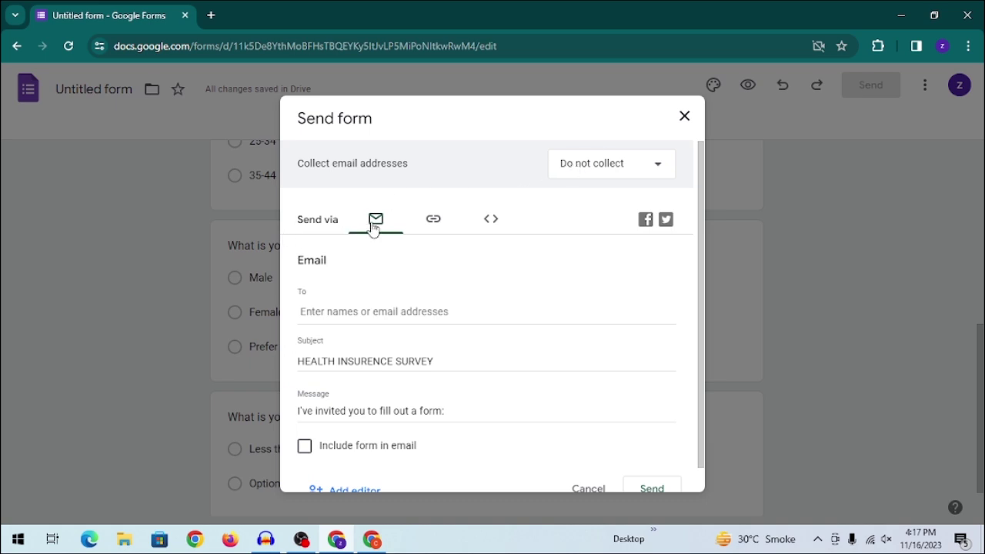
- Examine the embed HTML and email sending options of the form
left_click(492, 224)
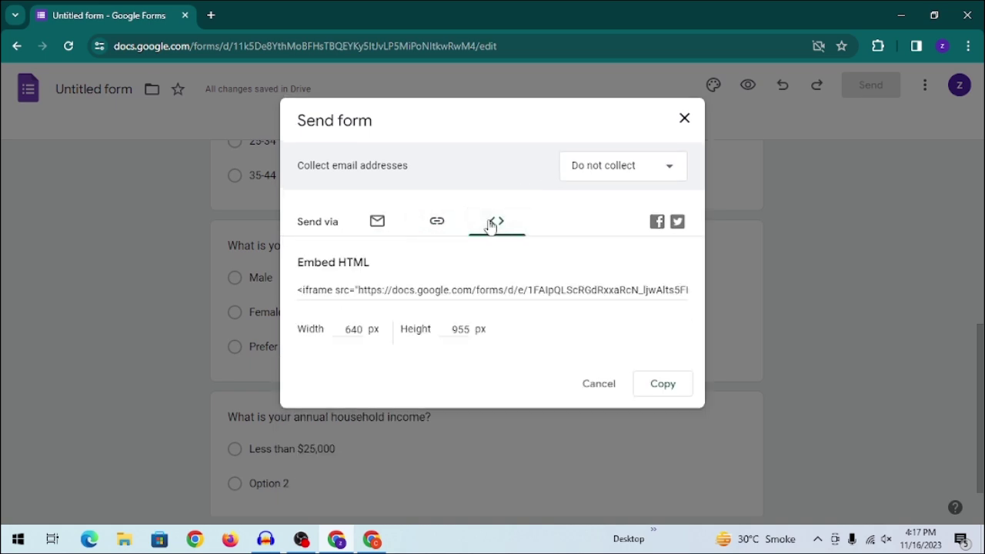
left_click_drag(295, 295, 387, 314)
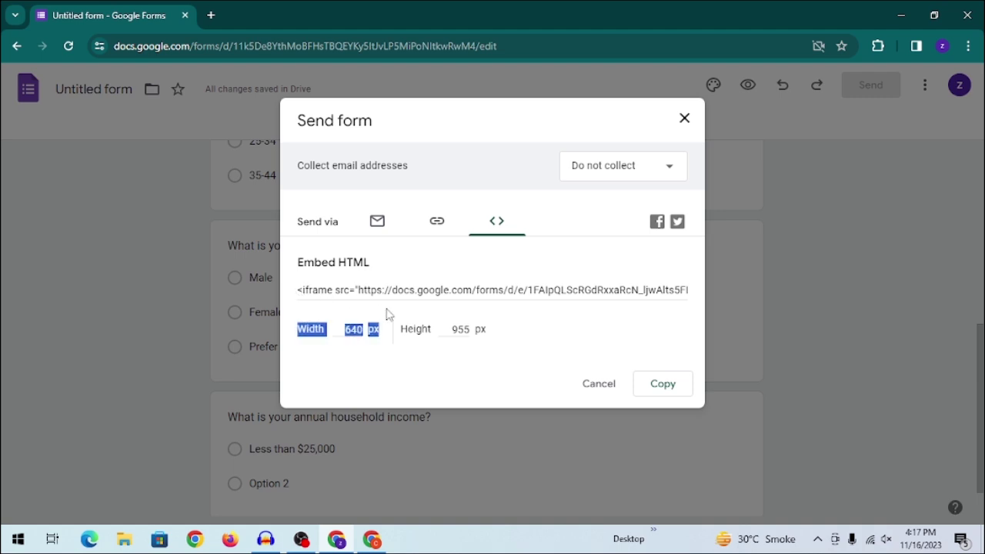
left_click(382, 232)
scroll(382, 254, "down", 1)
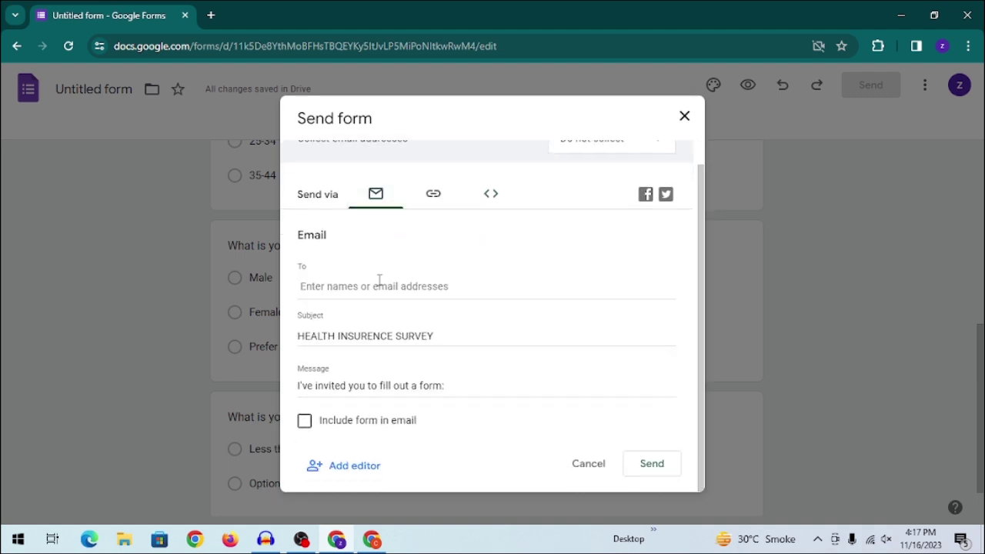
left_click(389, 292)
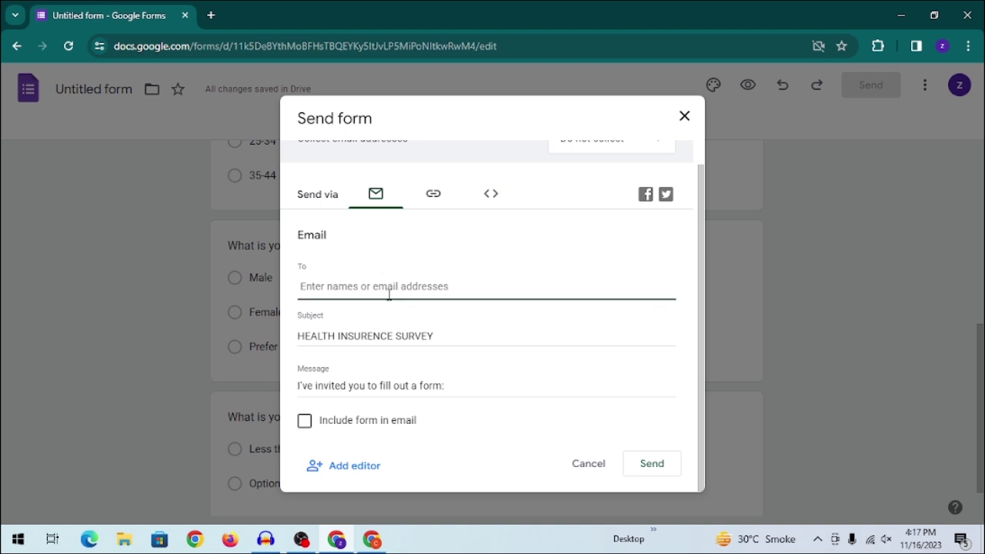
- Set the form's general editor access to Anyone with the link, switch it back to Restricted, and leave the sharing settings
left_click(355, 467)
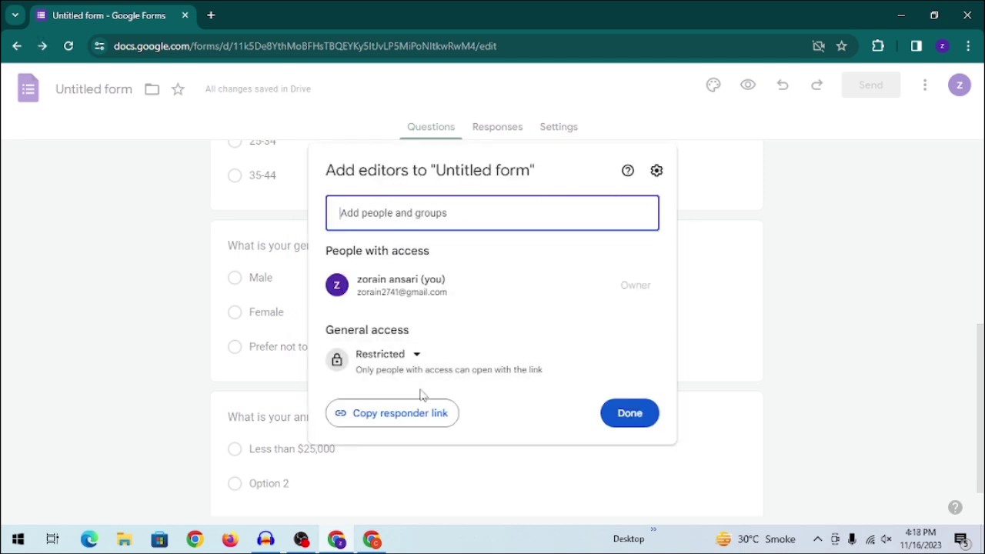
left_click(408, 364)
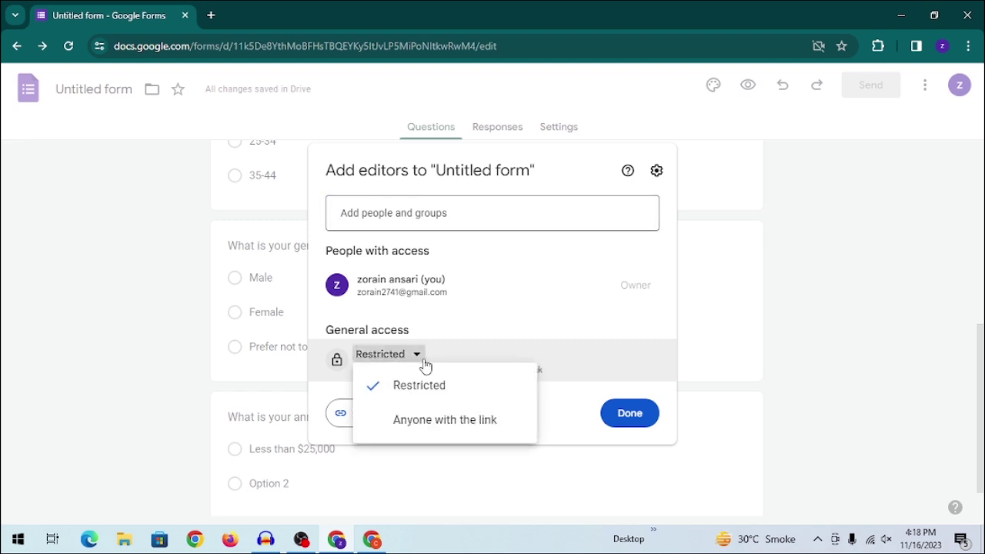
left_click(447, 427)
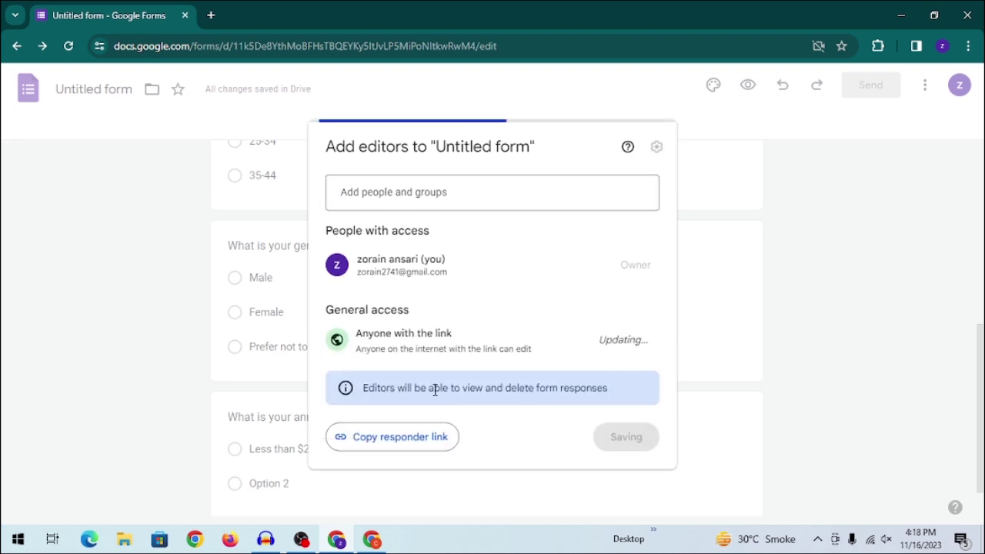
left_click(462, 337)
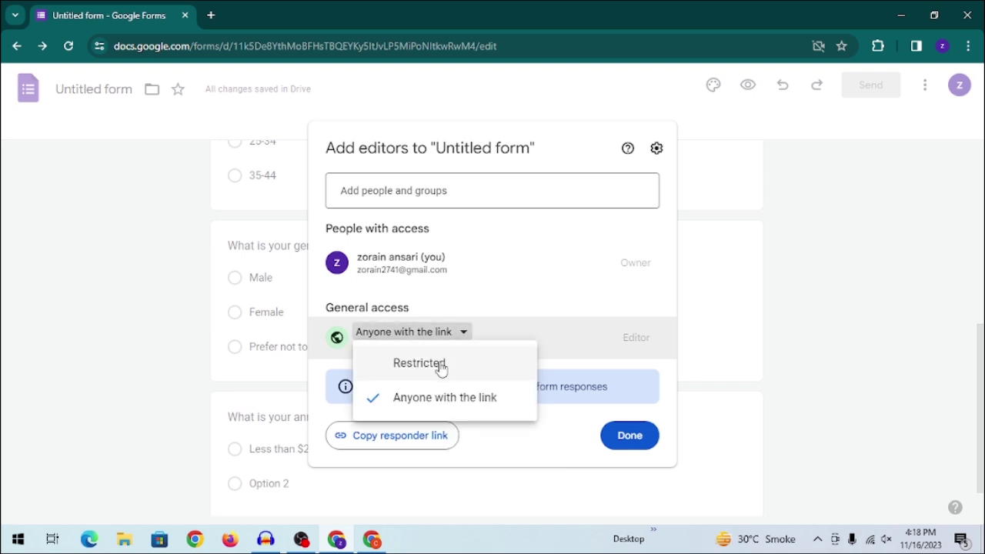
left_click(443, 364)
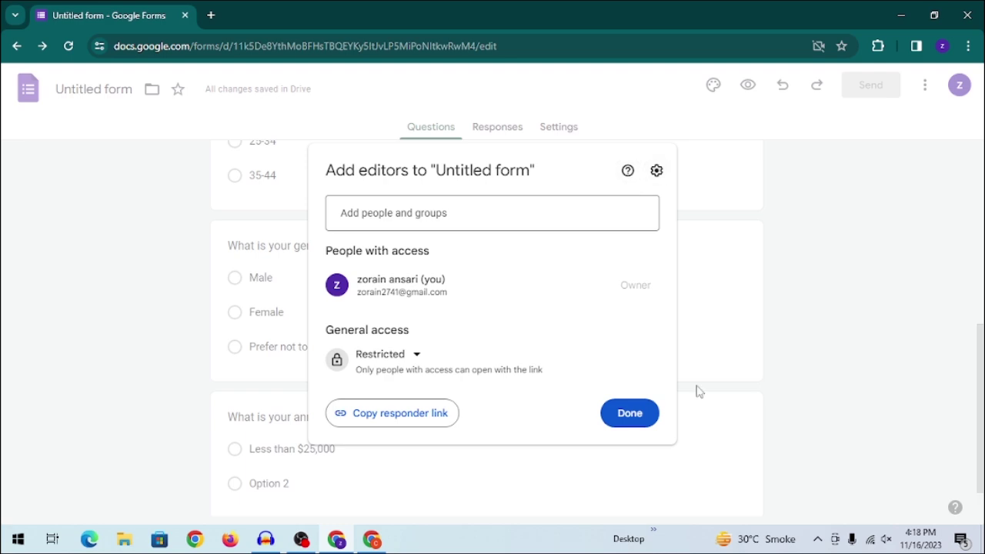
left_click(751, 236)
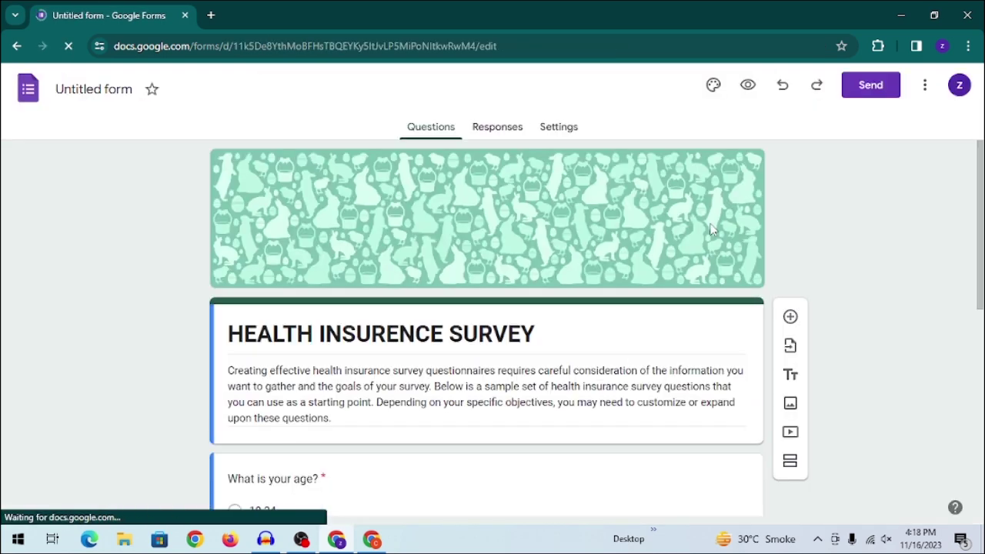
- Reopen the sending options, set email address collection to Verified, and switch it back to Do not collect
left_click(874, 91)
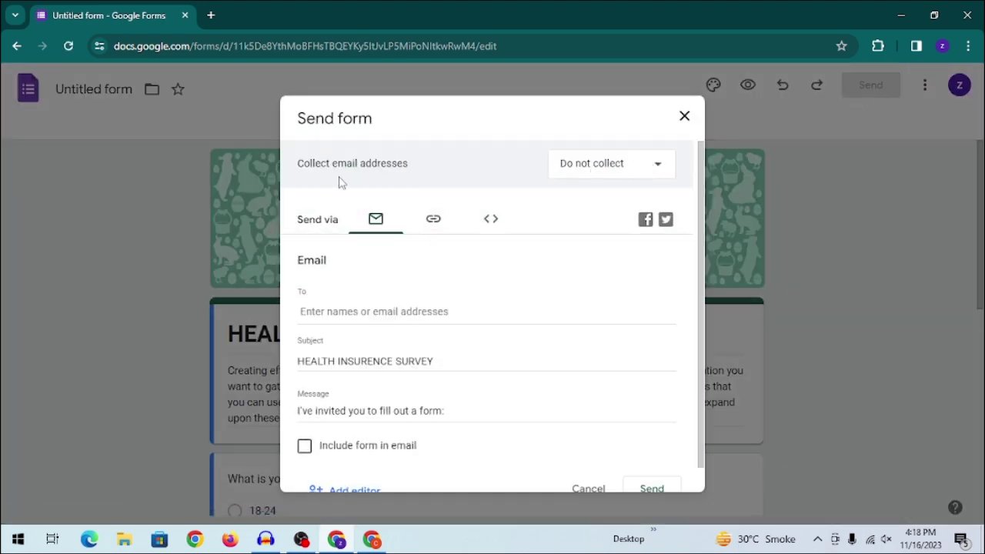
left_click(621, 171)
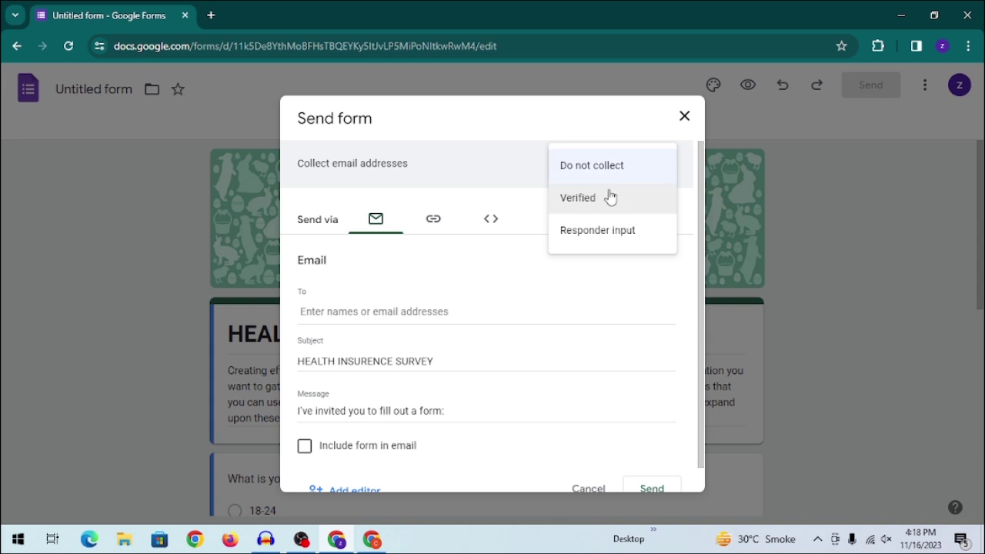
left_click(609, 197)
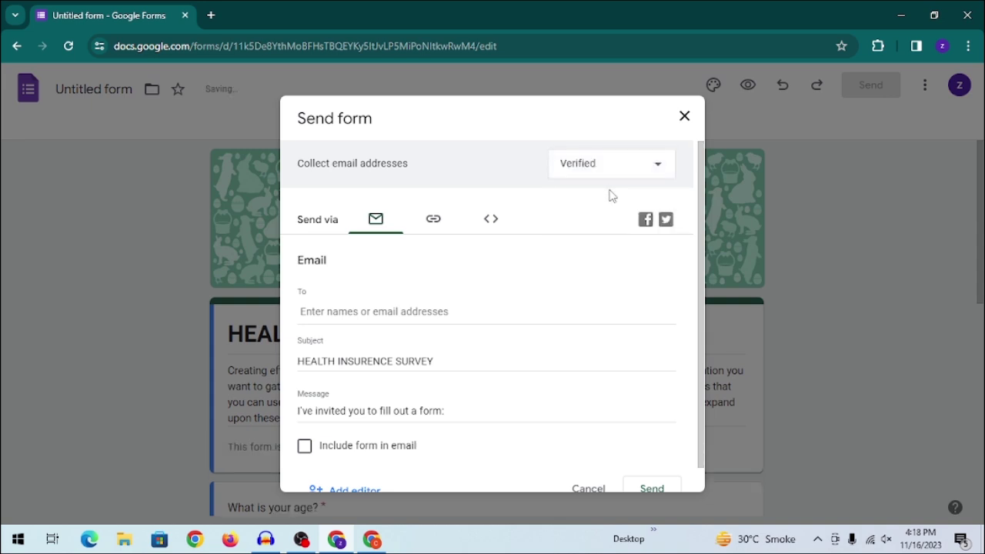
left_click(611, 173)
left_click(610, 143)
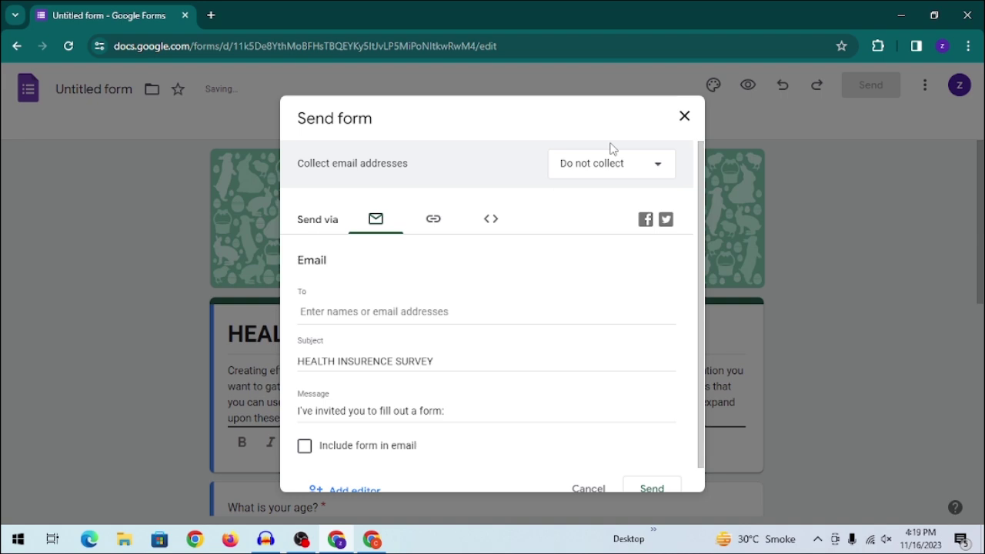
left_click(657, 165)
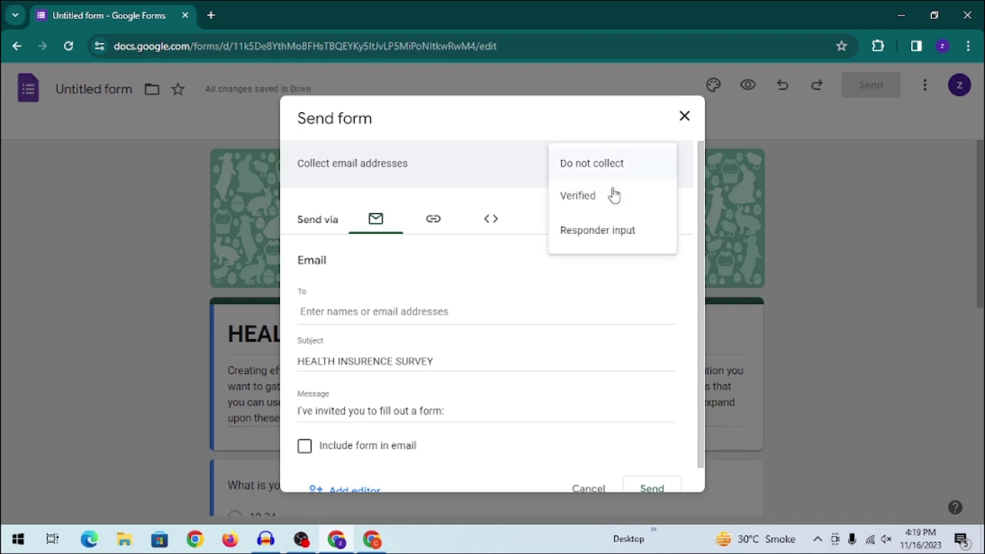
left_click(622, 164)
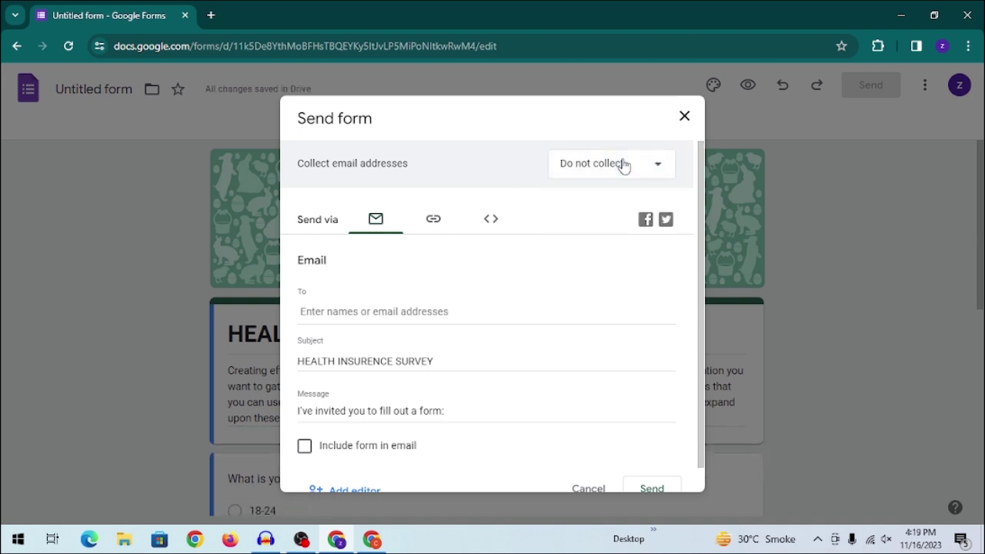
- Generate a shortened URL for the form in the link sending option and copy it
left_click(442, 226)
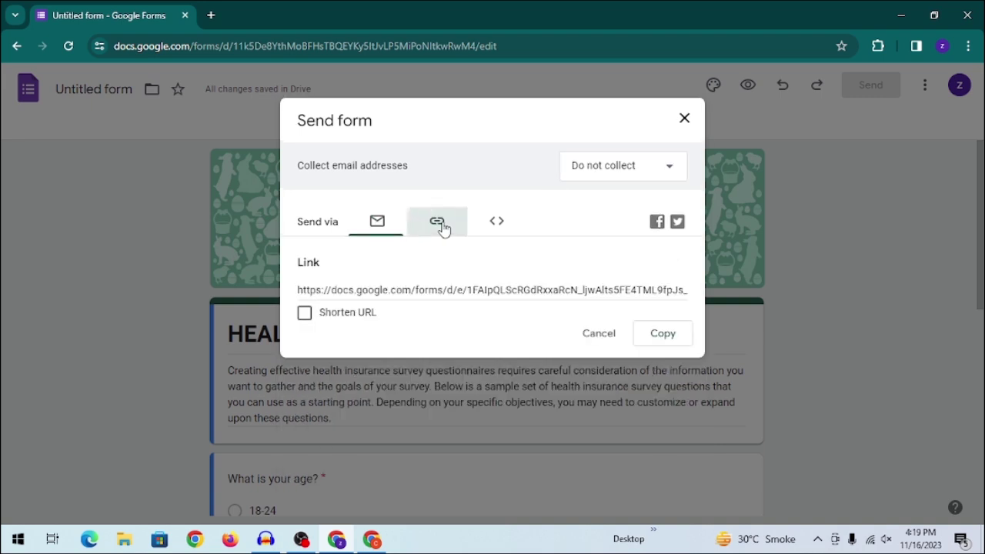
left_click(304, 312)
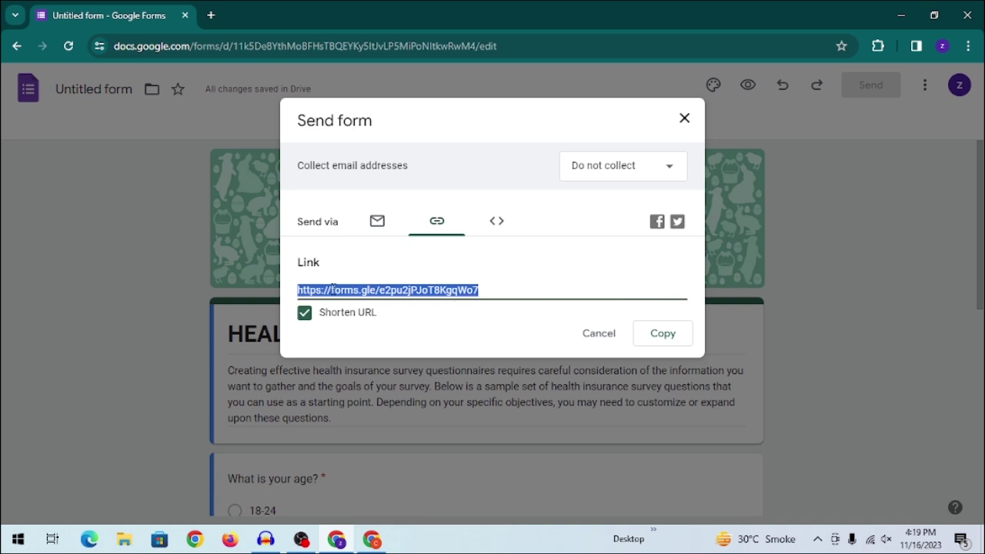
left_click(664, 340)
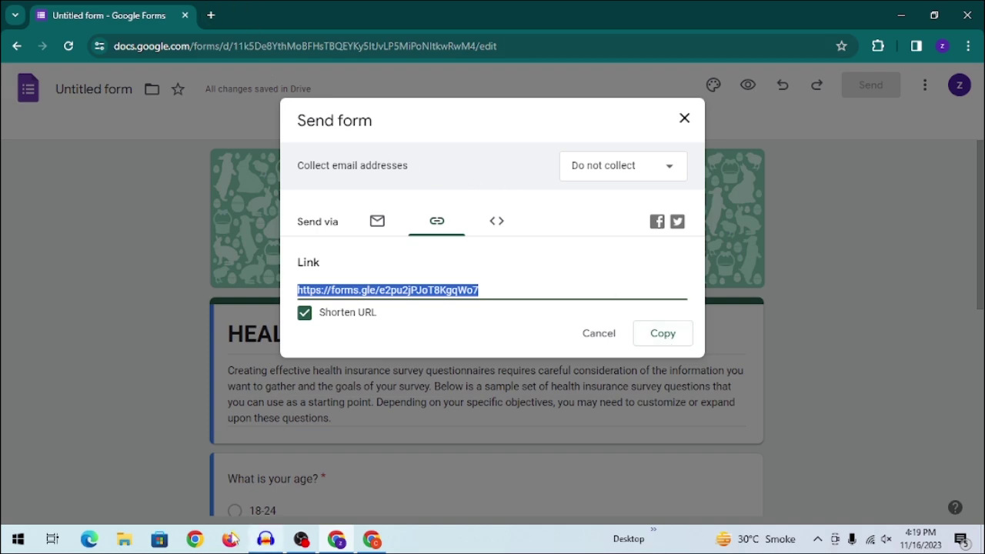
- Load the copied form link in a Chrome window of another profile and review the survey as a respondent
left_click(202, 539)
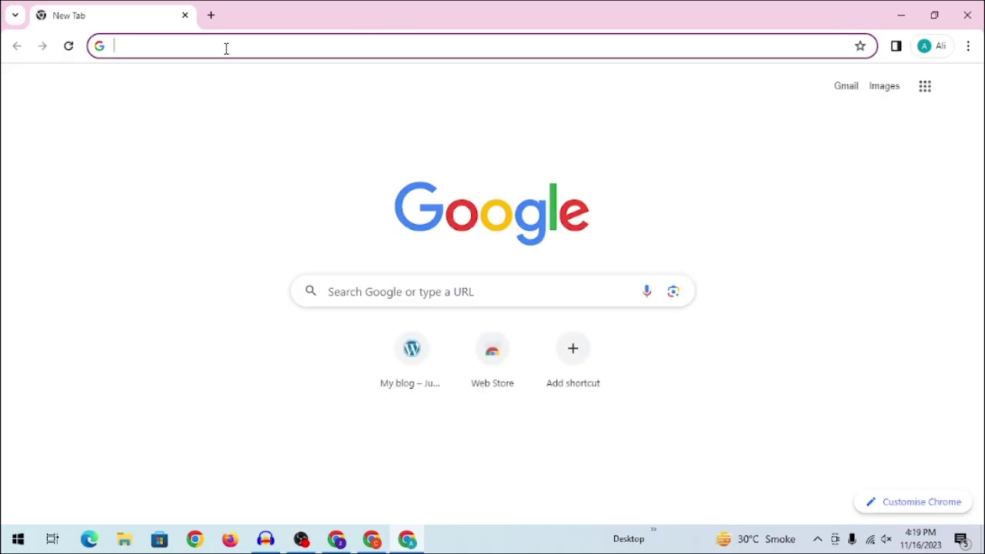
key("ctrl+v")
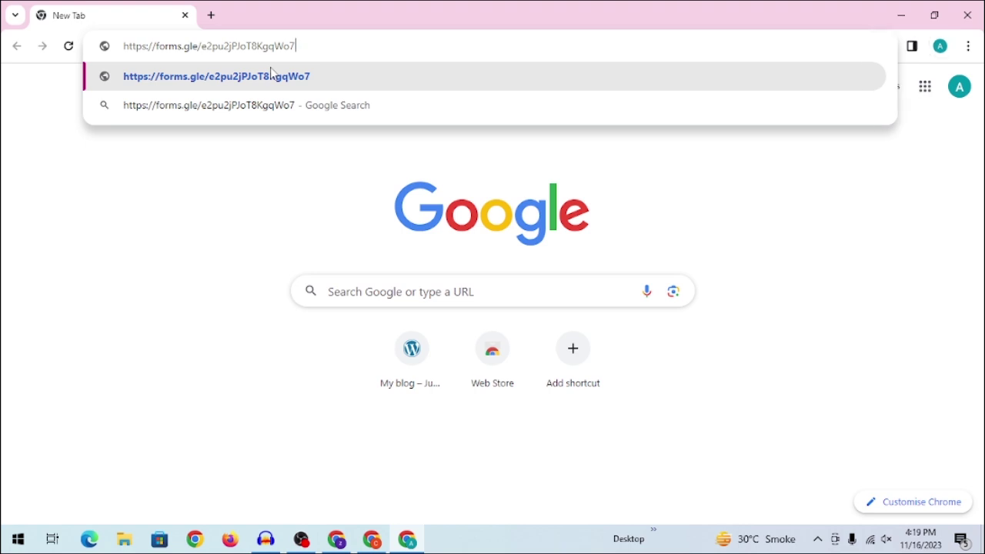
key("Return")
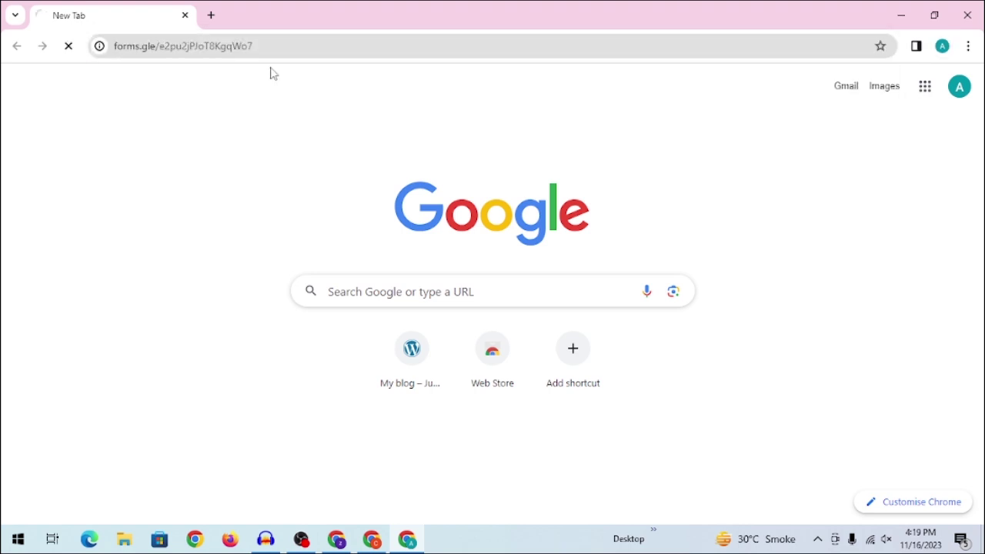
scroll(450, 212, "down", 2)
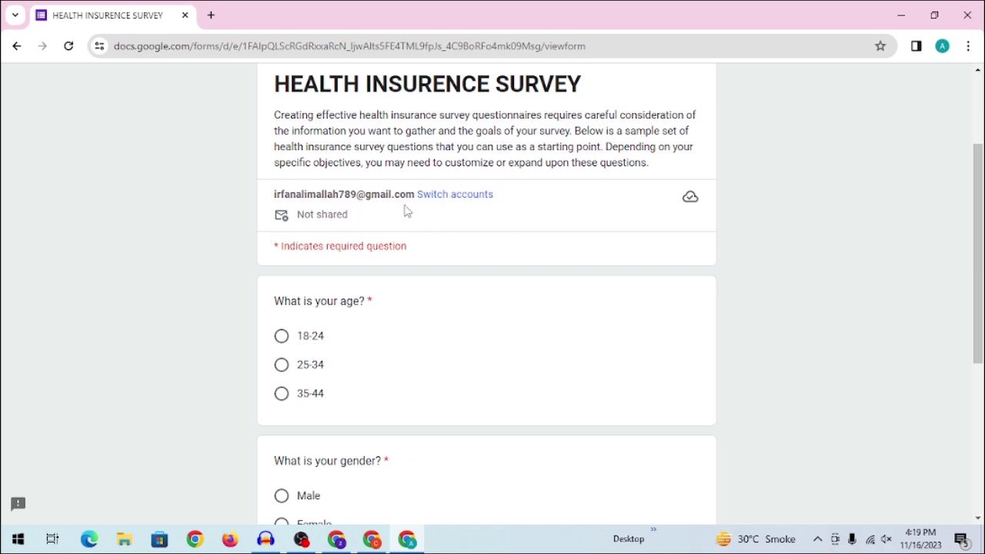
triple_click(336, 214)
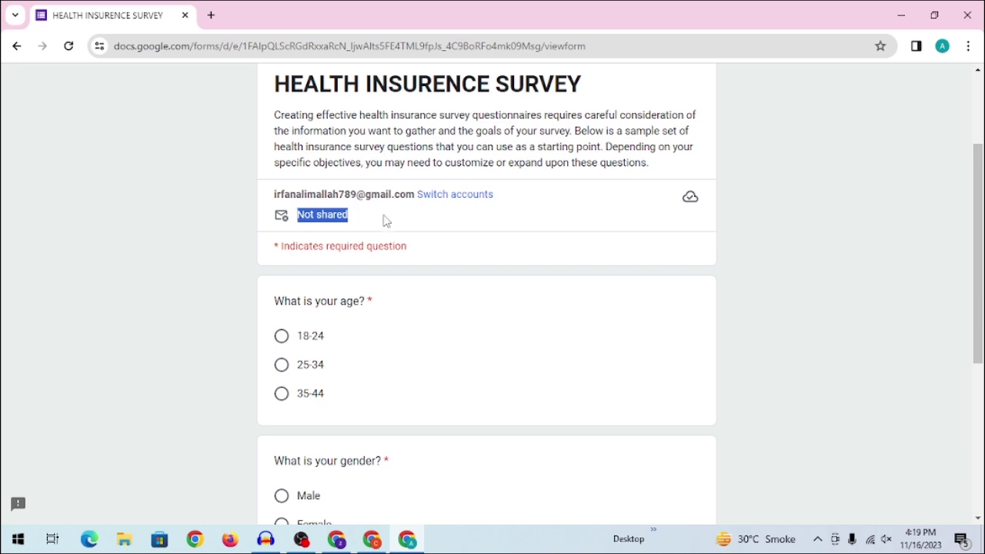
scroll(483, 178, "down", 2)
left_click(277, 157)
left_click_drag(338, 157, 408, 149)
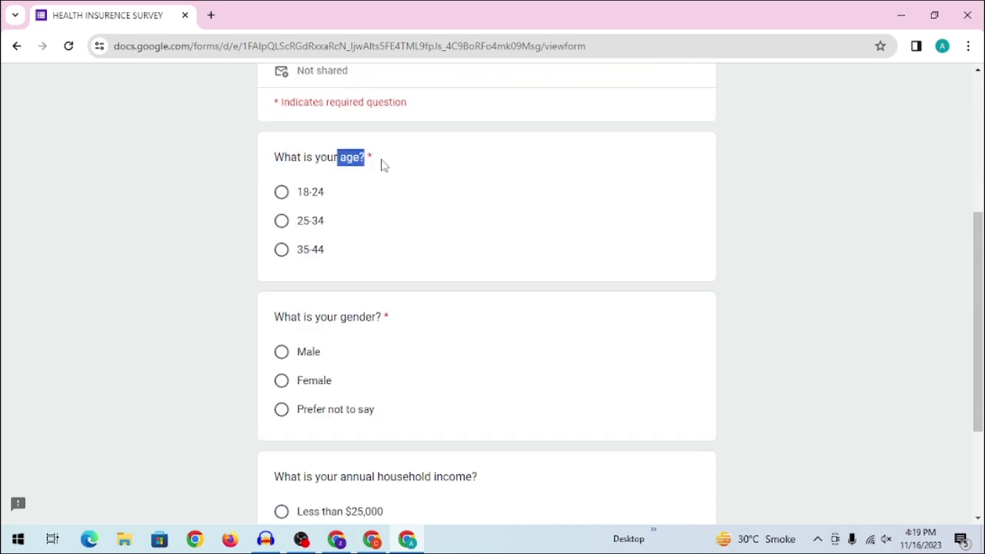
- Answer the survey with age 18-24, gender Male and income Less than $25,000, and submit the response
left_click(304, 197)
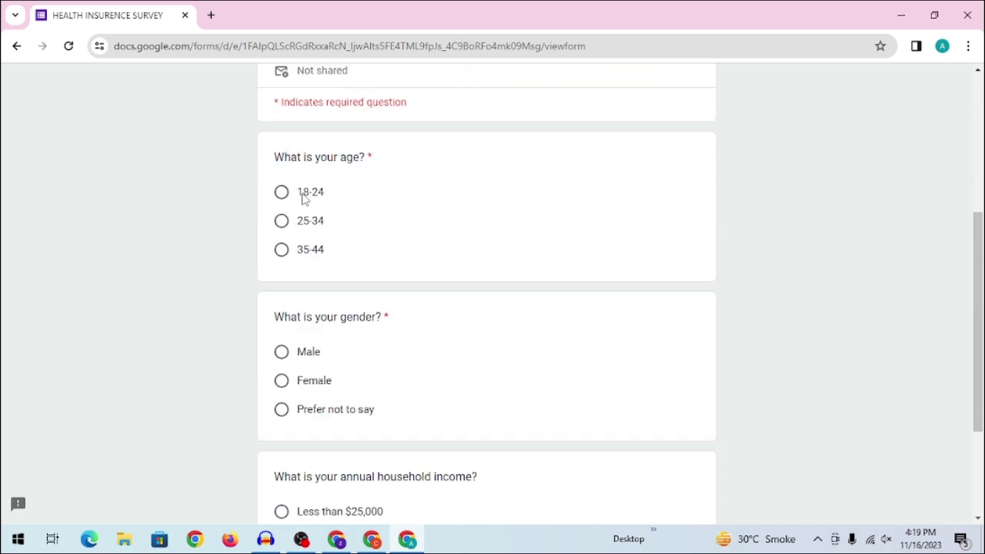
left_click(304, 355)
scroll(361, 338, "down", 2)
left_click(336, 376)
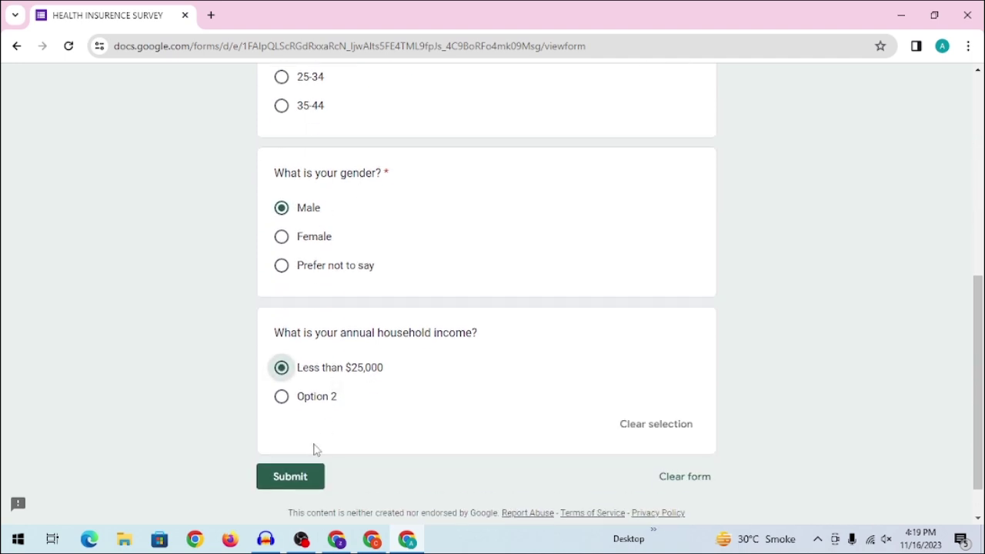
left_click(308, 475)
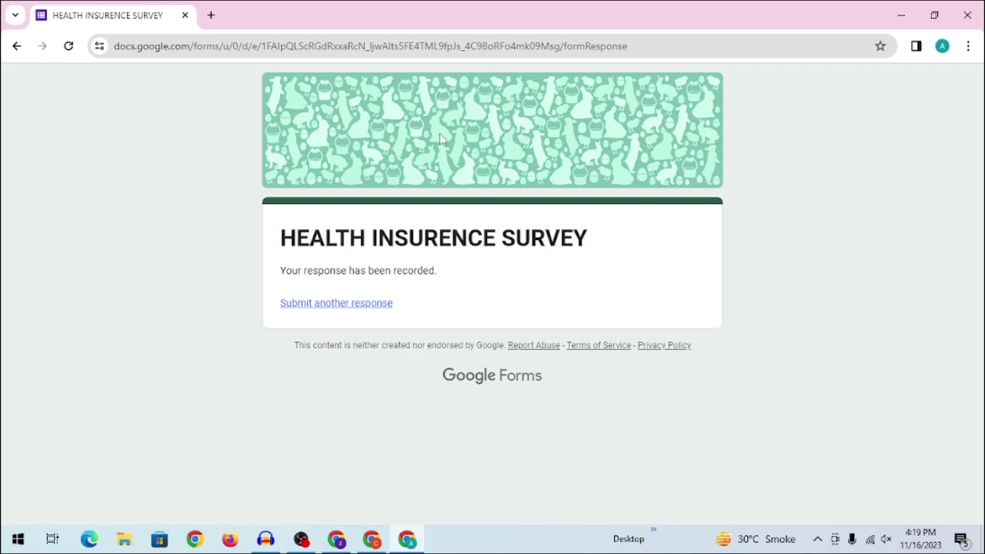
- Open the survey link in a further Chrome profile and dismiss the auto-save notice
left_click(195, 539)
left_click(431, 374)
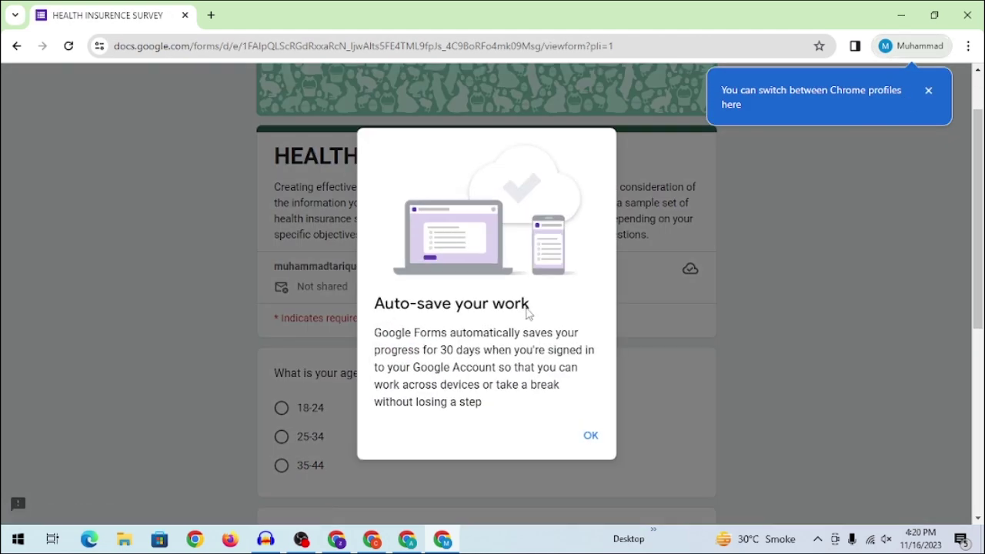
left_click(591, 433)
- Answer the survey with age 35-44, gender Female and income Option 2, and submit this second response
left_click(306, 438)
scroll(411, 408, "down", 3)
left_click(296, 250)
scroll(297, 264, "down", 3)
left_click(311, 240)
left_click(314, 395)
left_click(304, 474)
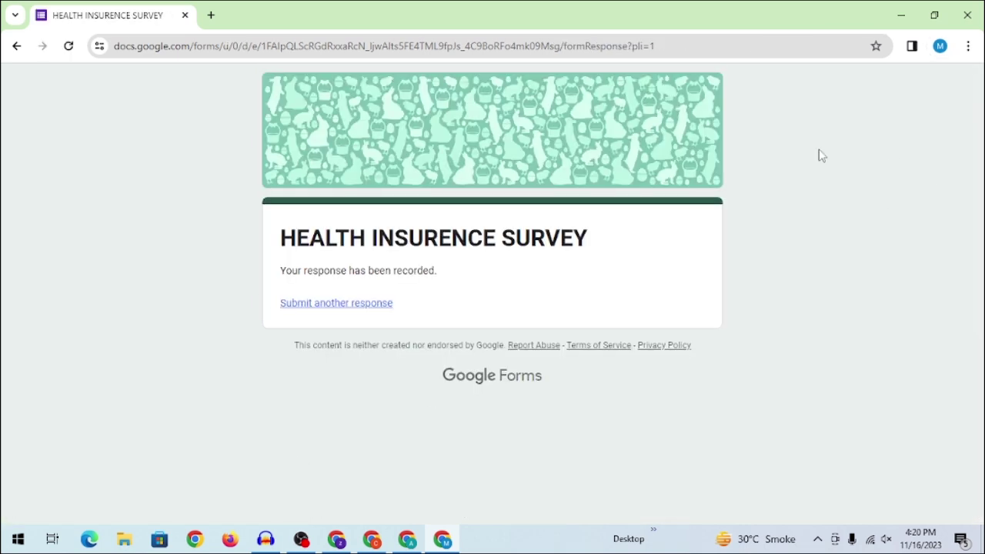
- Return to the form editor window, close the sending options and open the form's collected responses
left_click(375, 537)
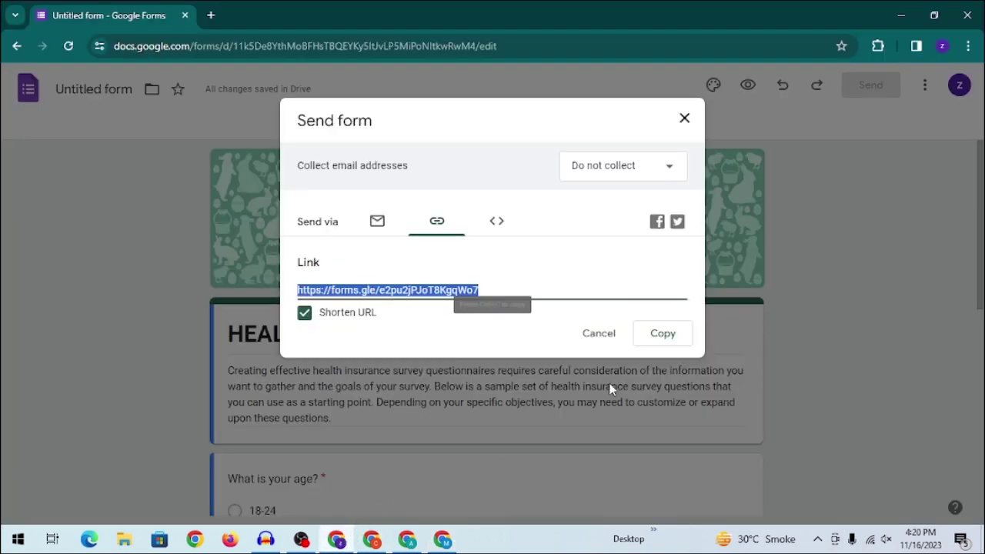
left_click(598, 333)
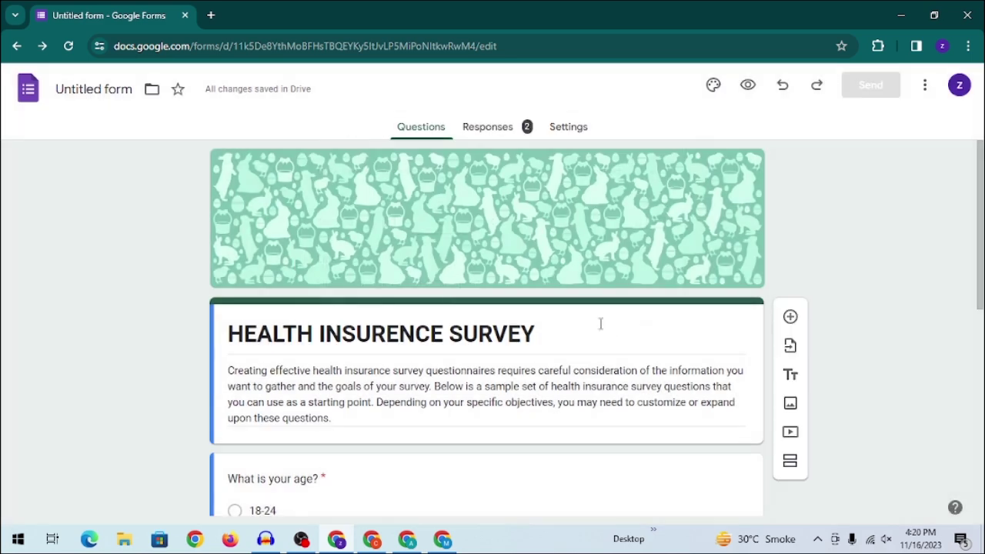
left_click(525, 128)
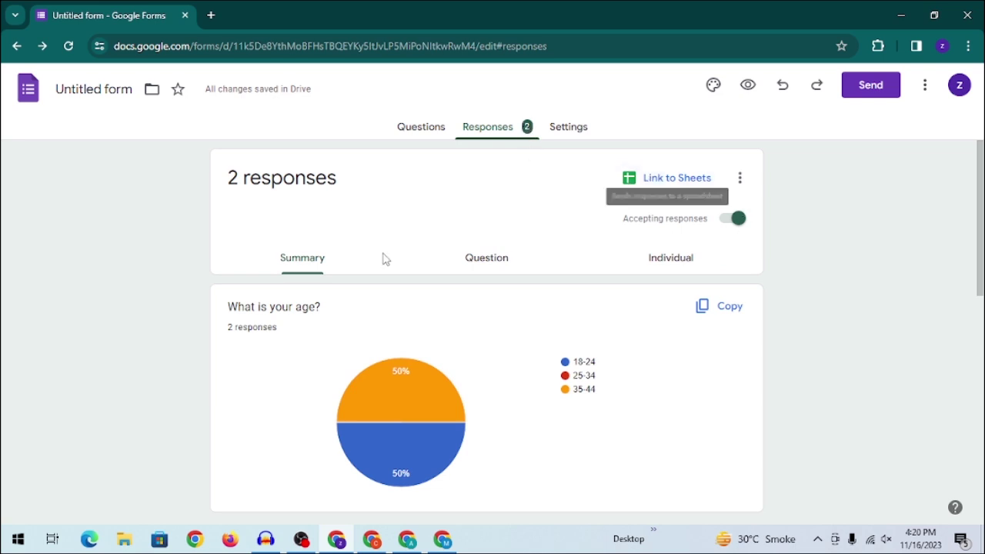
- Examine the response summary charts for the age and gender questions
scroll(365, 320, "down", 2)
mouse_move(365, 320)
scroll(435, 214, "up", 2)
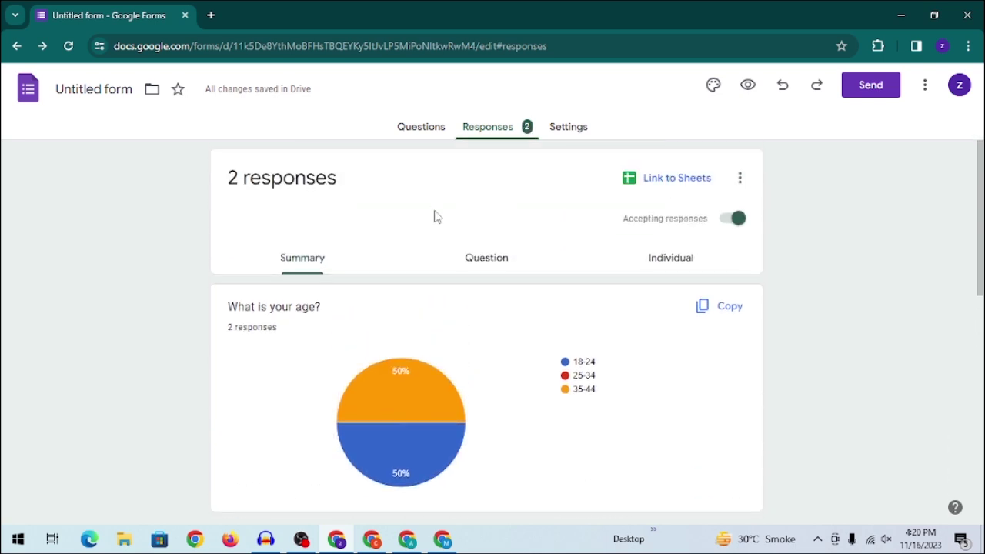
scroll(582, 306, "down", 2)
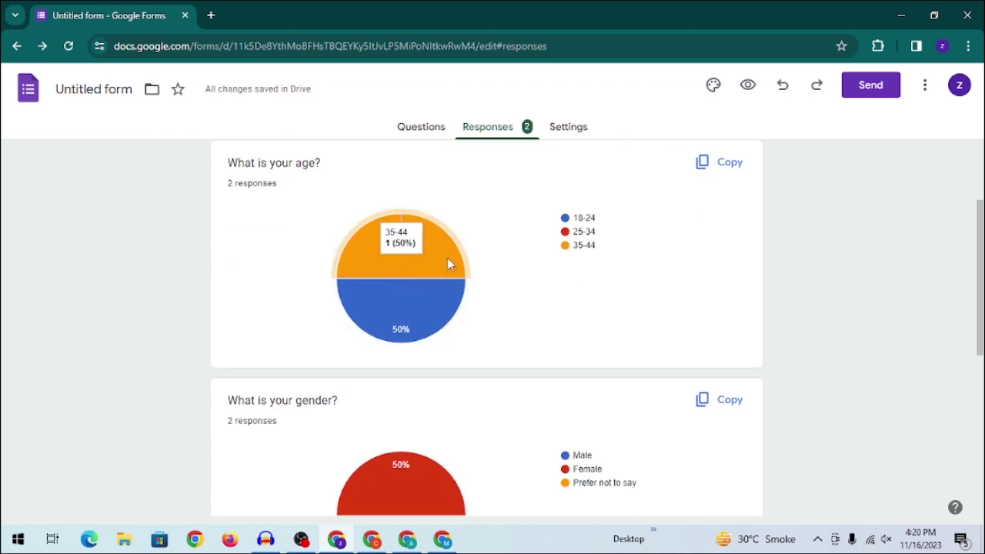
left_click_drag(574, 218, 571, 246)
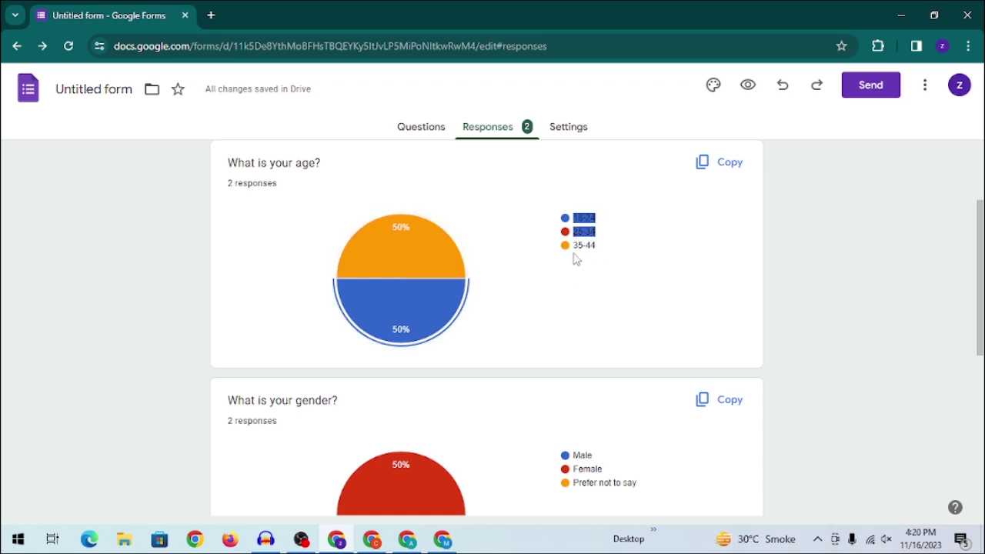
mouse_move(440, 267)
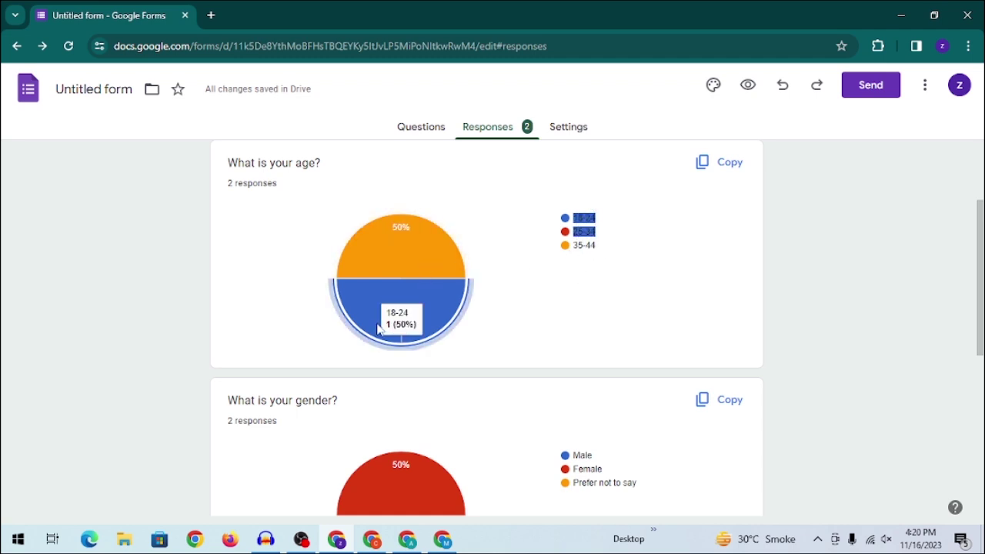
scroll(401, 331, "down", 3)
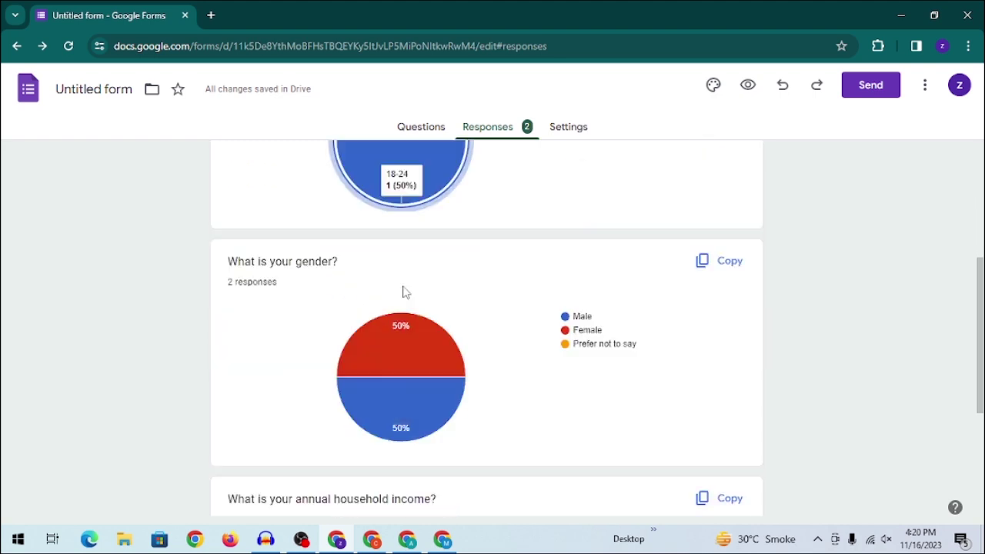